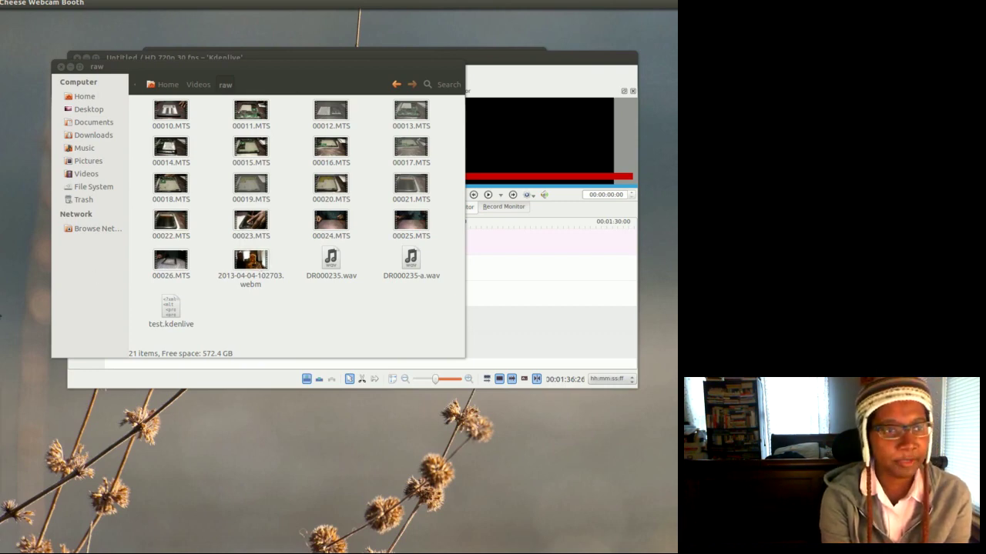
Close the Movie Player window showing test1.mp4.
{"action": "mouse_move", "coordinate": [6, 308]}
{"action": "left_click", "coordinate": [8, 289]}
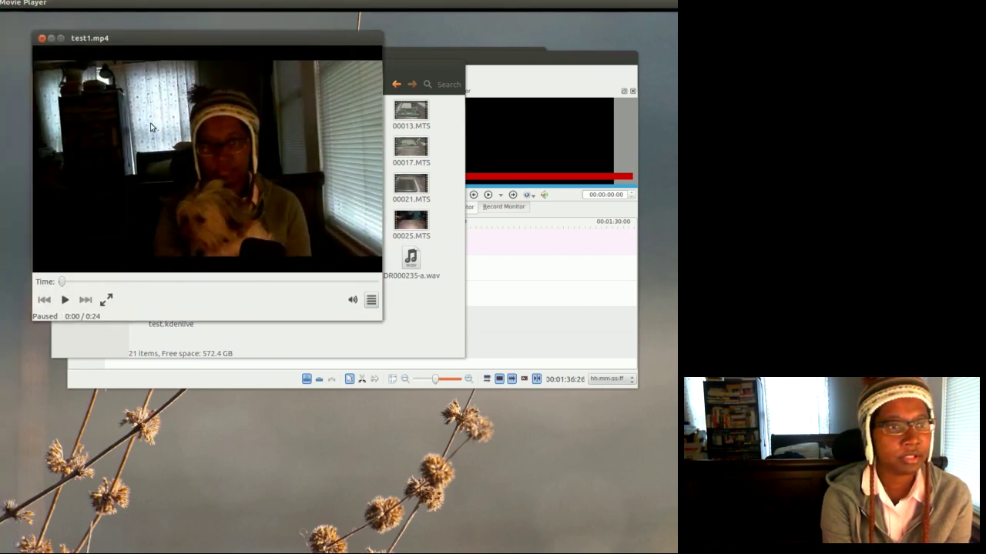
{"action": "left_click_drag", "start_coordinate": [159, 43], "coordinate": [228, 59]}
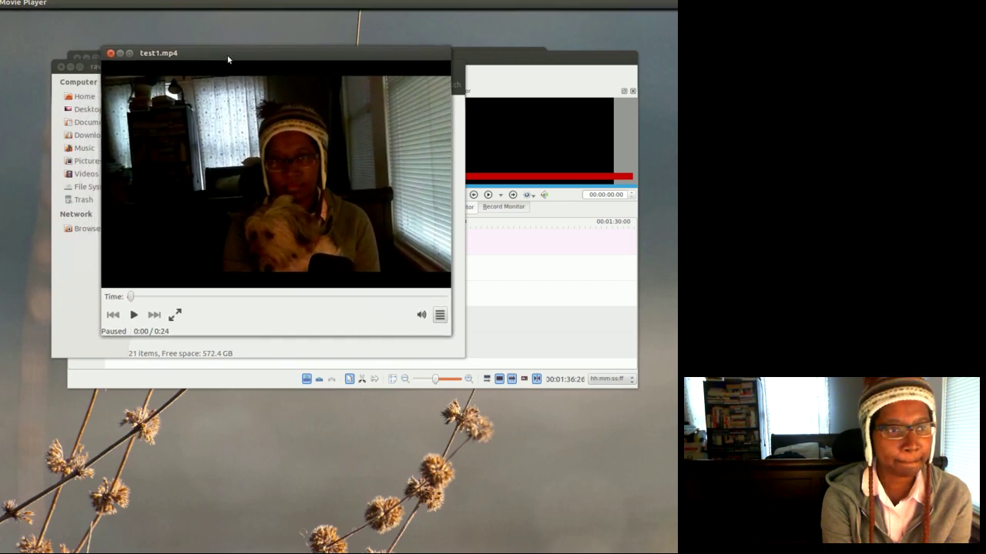
{"action": "left_click", "coordinate": [121, 53]}
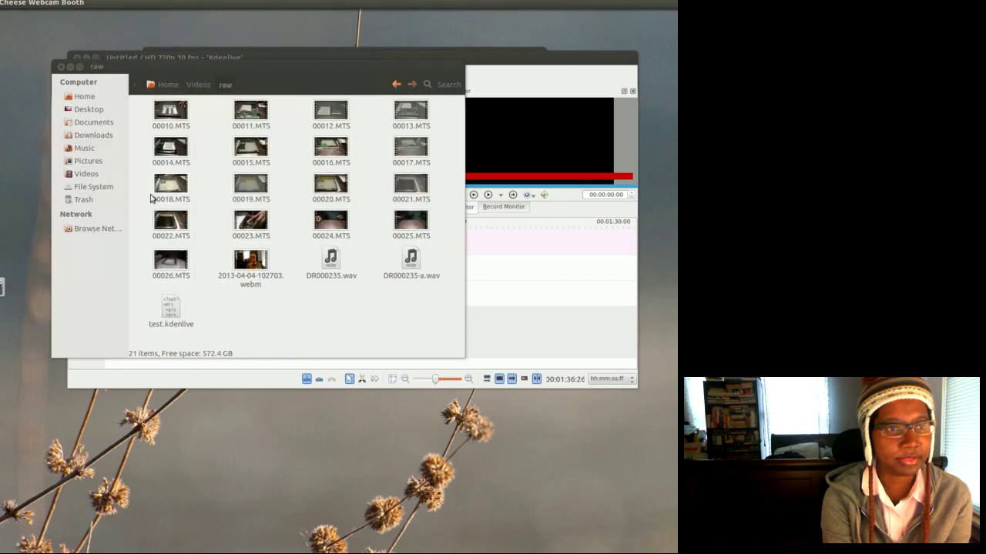
Open 2013-04-04-102703.webm in Movie Player, play it and pause at 0:11.
{"action": "left_click", "coordinate": [252, 264]}
{"action": "right_click", "coordinate": [253, 265]}
{"action": "mouse_move", "coordinate": [304, 287]}
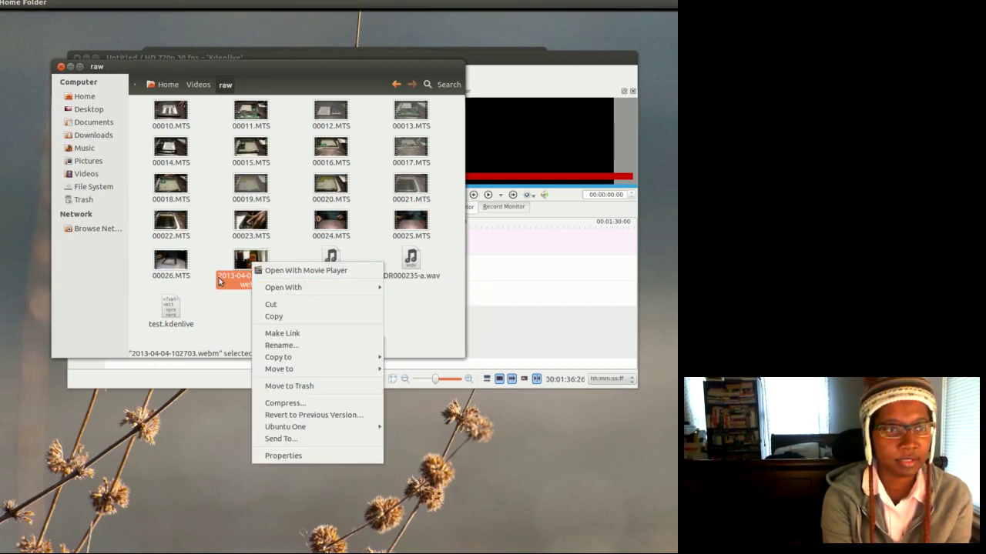
{"action": "left_click", "coordinate": [223, 282]}
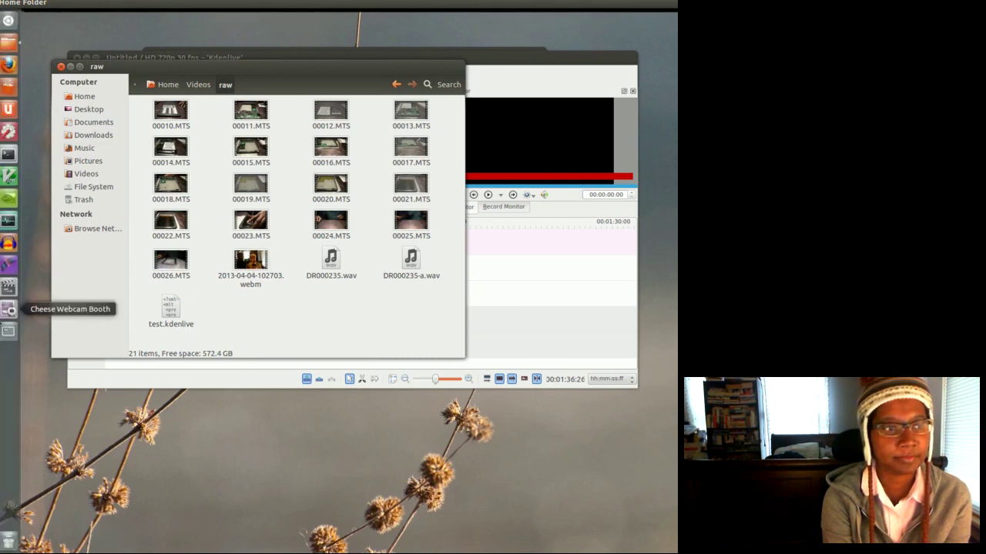
{"action": "left_click", "coordinate": [7, 288]}
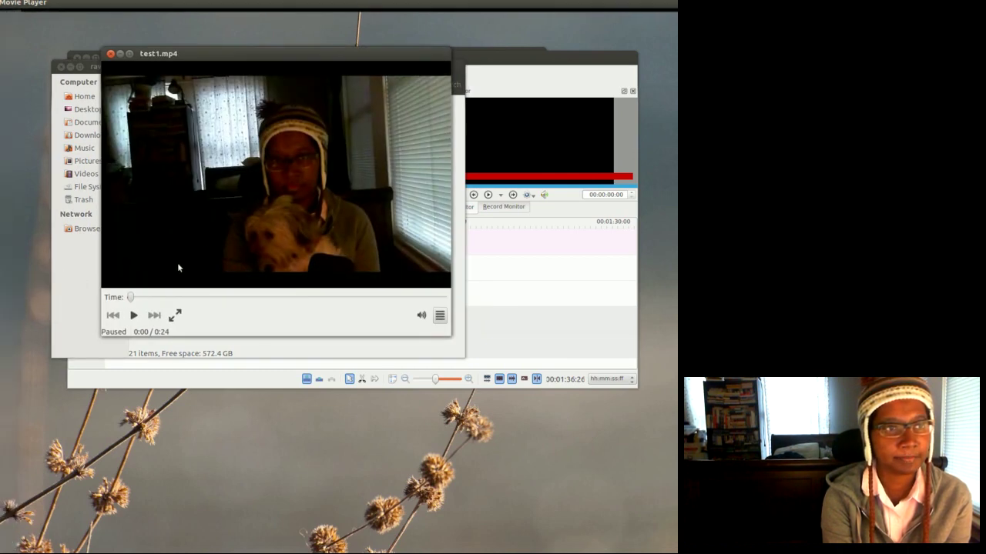
{"action": "left_click", "coordinate": [216, 351]}
{"action": "double_click", "coordinate": [250, 262]}
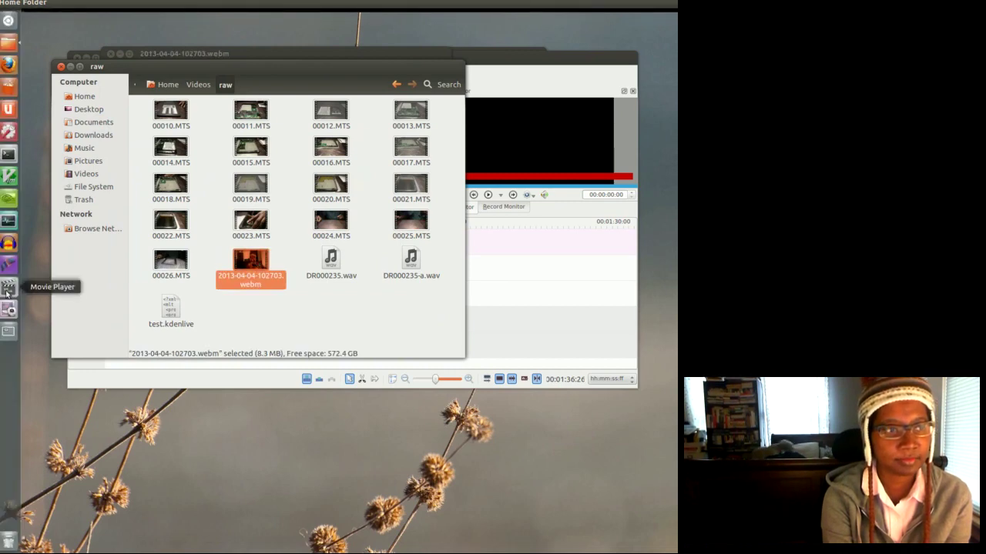
{"action": "left_click", "coordinate": [8, 289]}
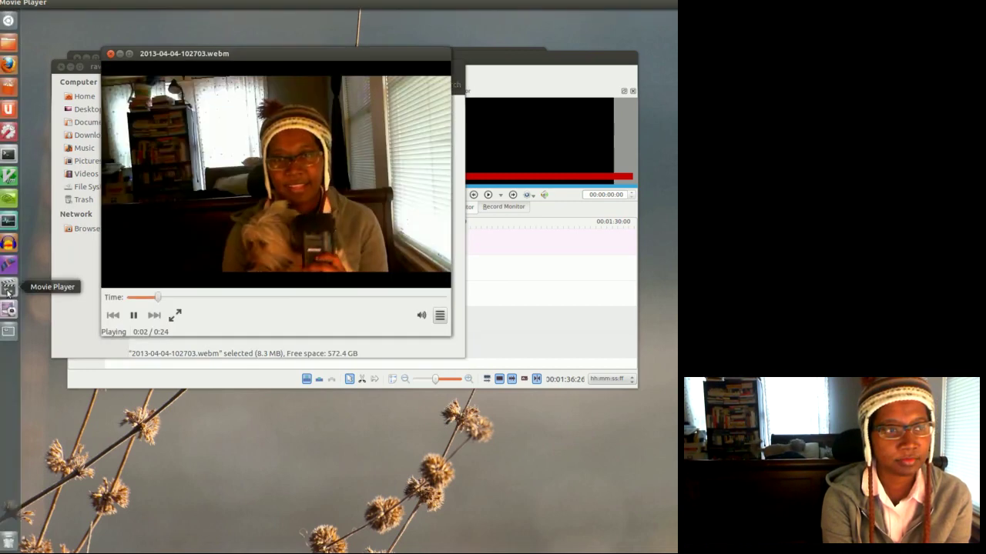
{"action": "left_click", "coordinate": [135, 317]}
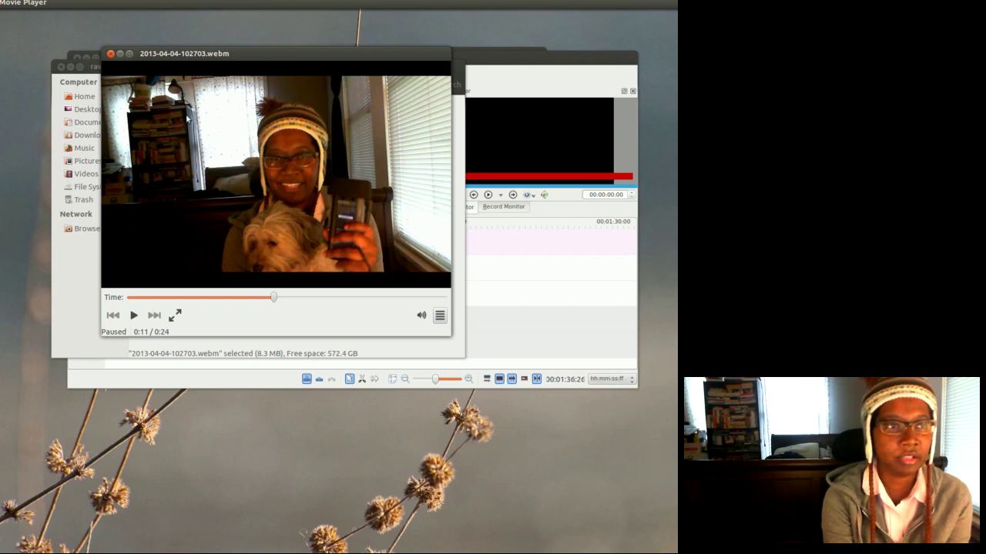
Open DR000235.wav in Audacity, importing a copy of the audio.
{"action": "left_click", "coordinate": [120, 54]}
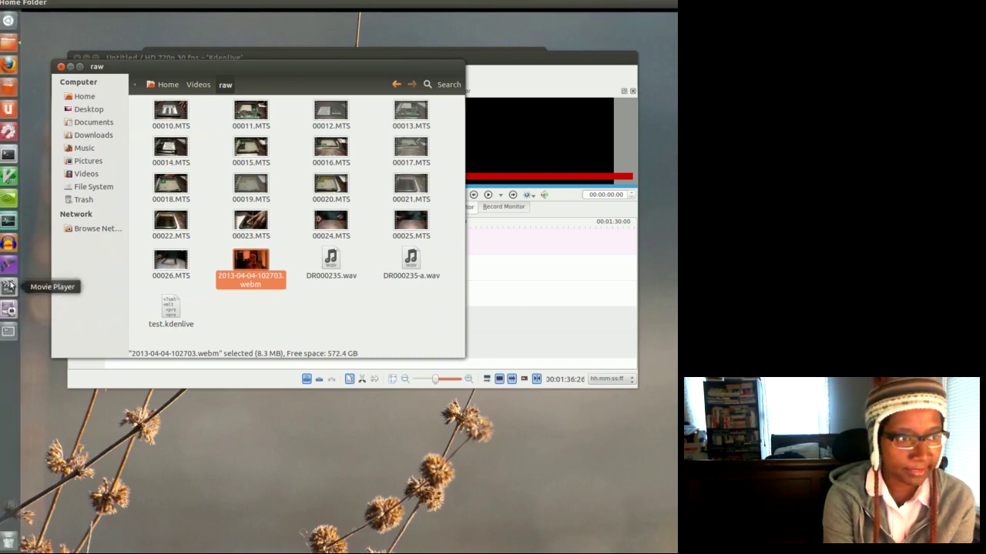
{"action": "left_click", "coordinate": [7, 243]}
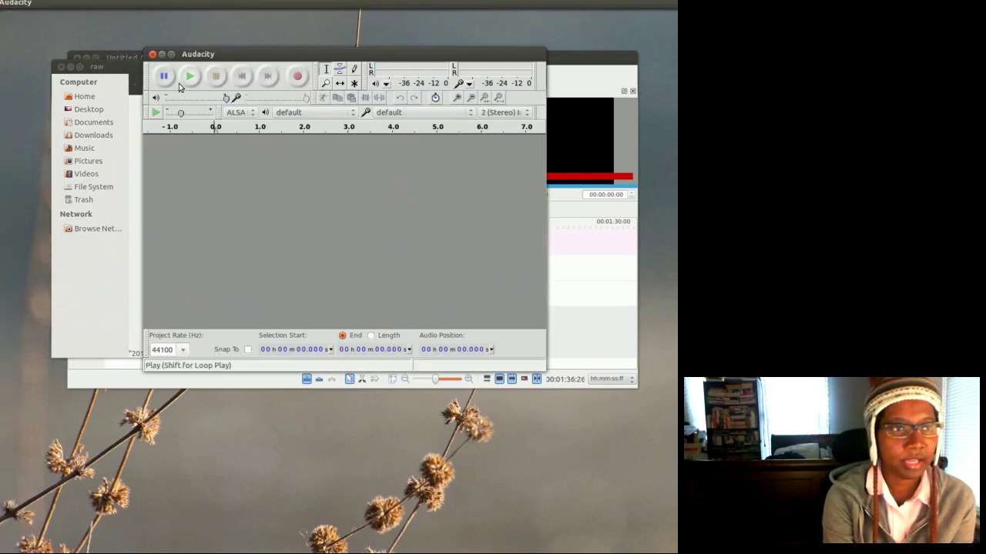
{"action": "mouse_move", "coordinate": [69, 2]}
{"action": "left_click", "coordinate": [39, 3]}
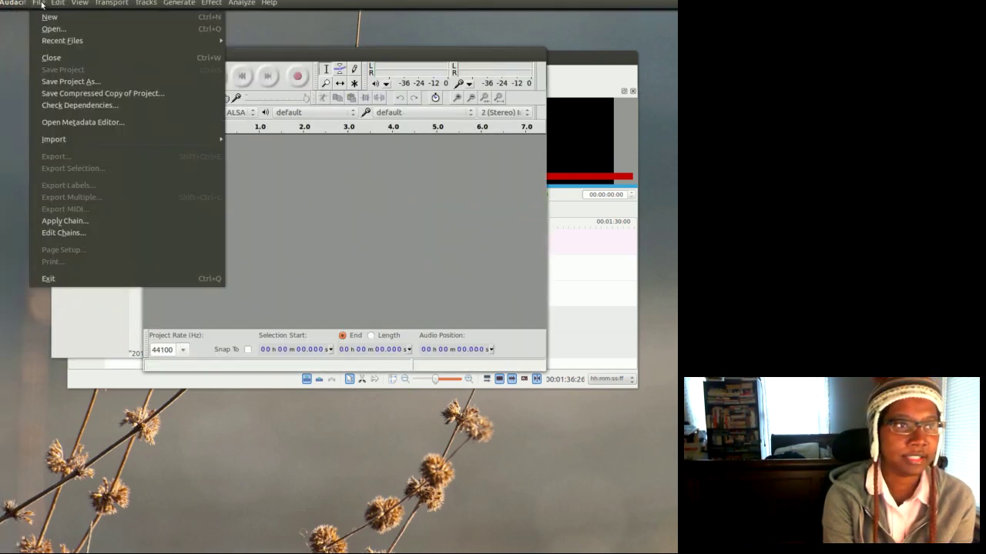
{"action": "left_click", "coordinate": [48, 29]}
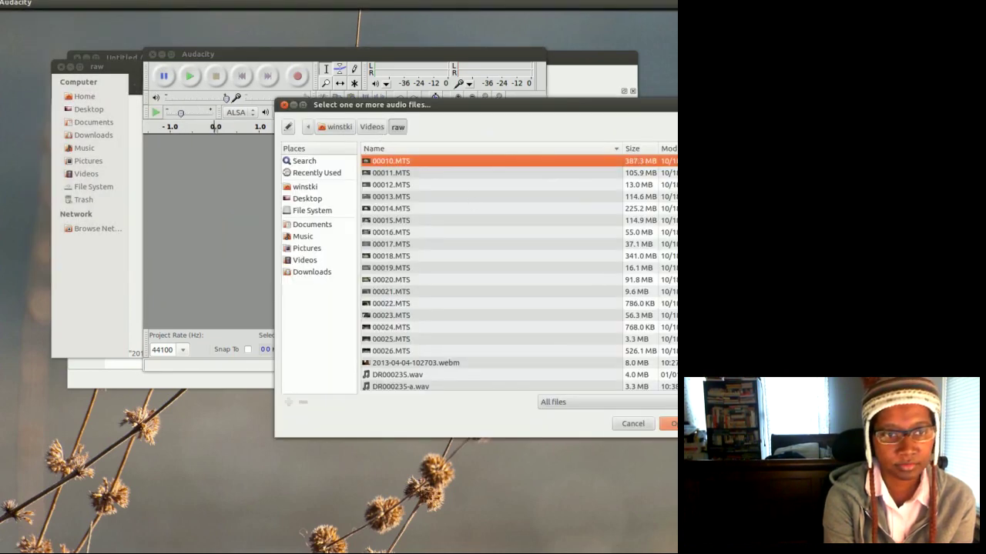
{"action": "scroll", "coordinate": [493, 270], "scroll_direction": "down", "scroll_amount": 1}
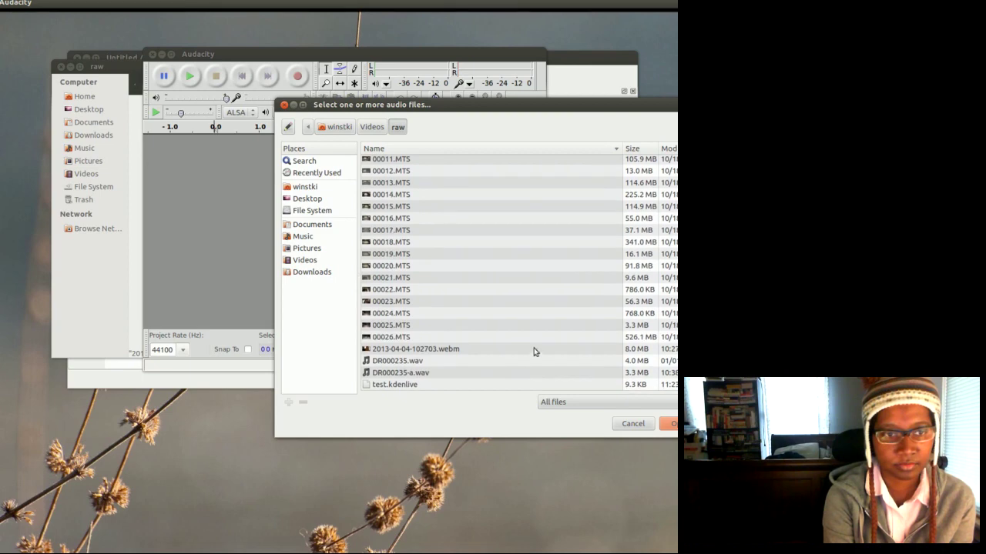
{"action": "left_click", "coordinate": [434, 362]}
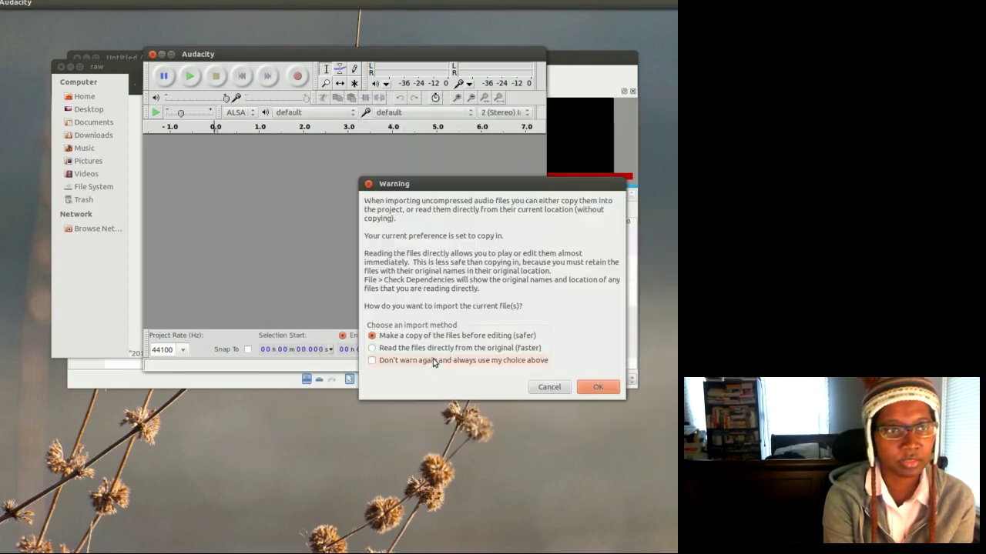
{"action": "left_click", "coordinate": [596, 387]}
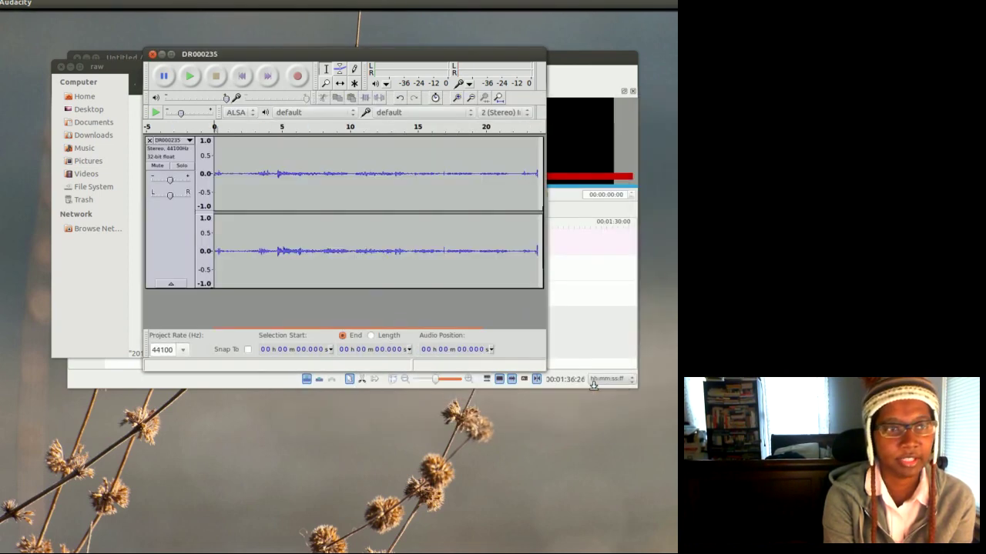
Play the DR000235 track briefly, then stop playback.
{"action": "left_click", "coordinate": [190, 87]}
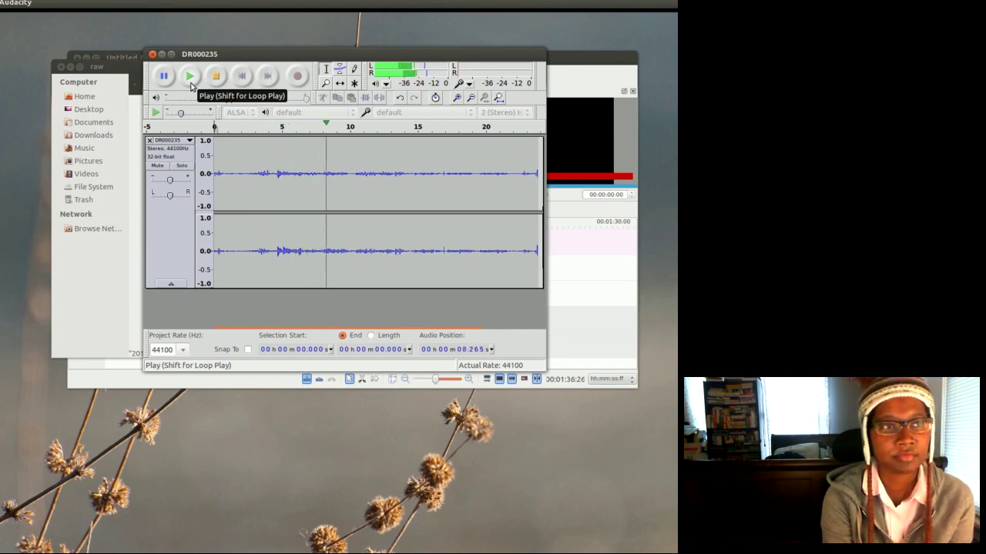
{"action": "left_click", "coordinate": [216, 80]}
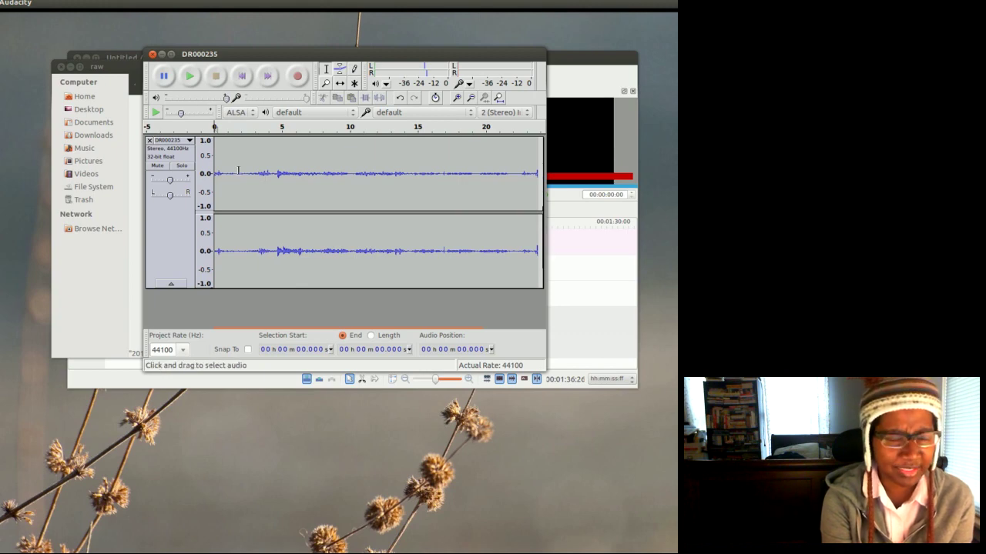
{"action": "left_click_drag", "start_coordinate": [235, 58], "coordinate": [258, 76]}
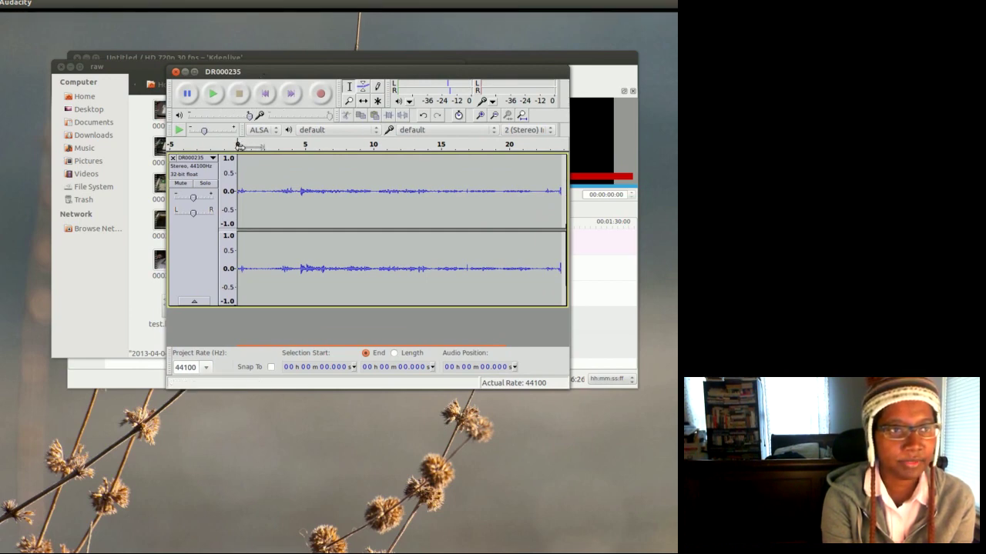
Select the opening 4.026 seconds of DR000235 and delete them.
{"action": "left_click", "coordinate": [243, 159]}
{"action": "mouse_move", "coordinate": [238, 151]}
{"action": "left_mouse_down"}
{"action": "mouse_move", "coordinate": [285, 150]}
{"action": "mouse_move", "coordinate": [256, 158]}
{"action": "mouse_move", "coordinate": [284, 166]}
{"action": "left_mouse_up"}
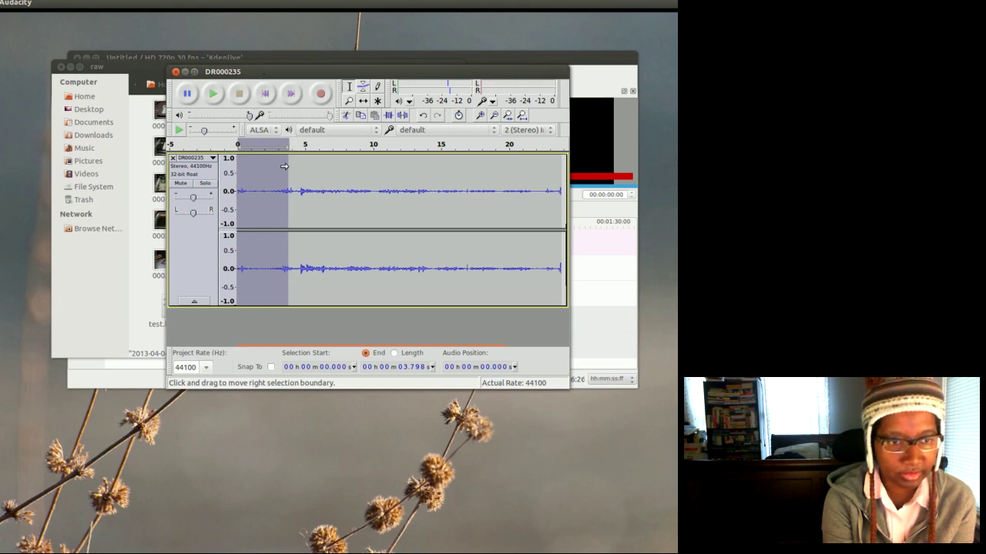
{"action": "key", "text": "Right"}
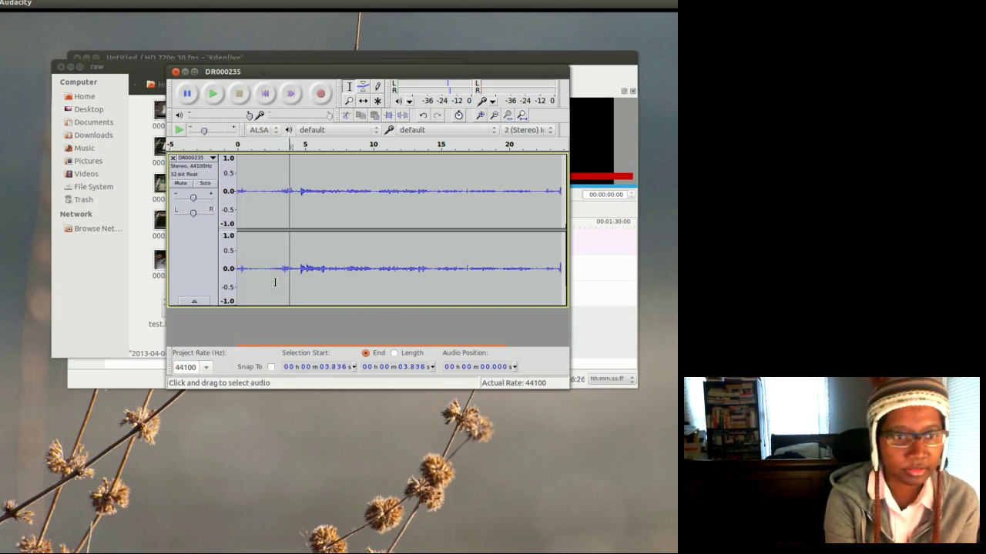
{"action": "key", "text": "Right"}
{"action": "key", "text": "Right"}
{"action": "key", "text": "Right"}
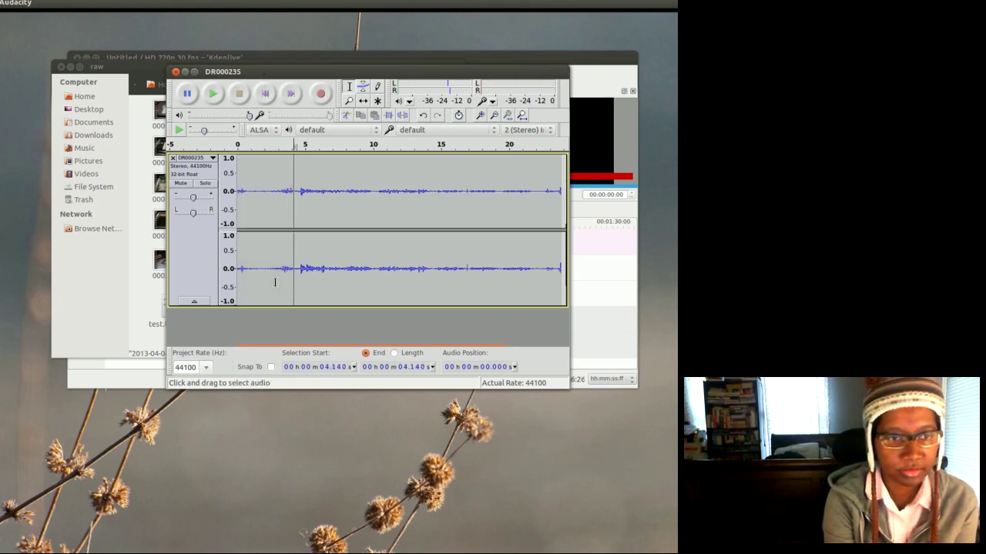
{"action": "key", "text": "Left"}
{"action": "key", "text": "Left"}
{"action": "key", "text": "Left"}
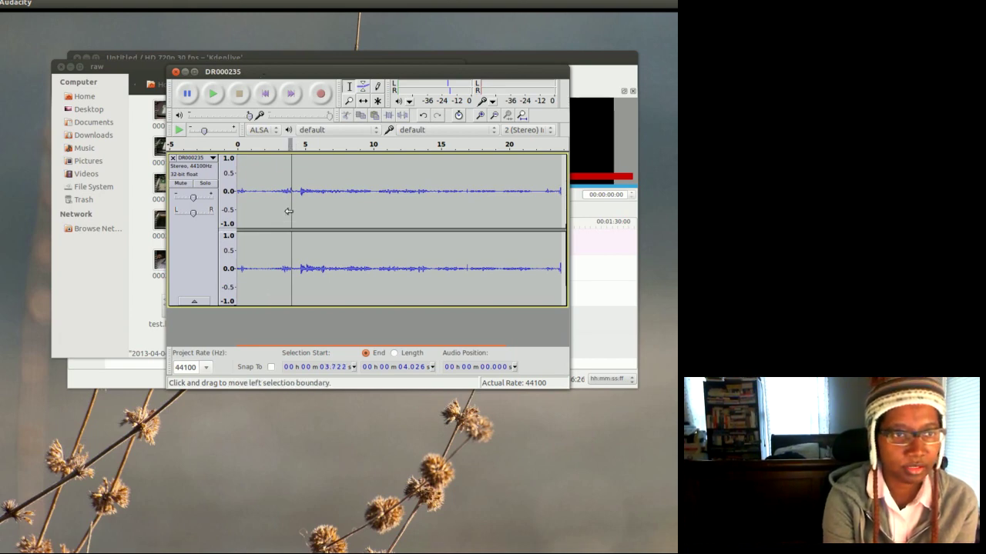
{"action": "left_click_drag", "start_coordinate": [292, 212], "coordinate": [235, 211]}
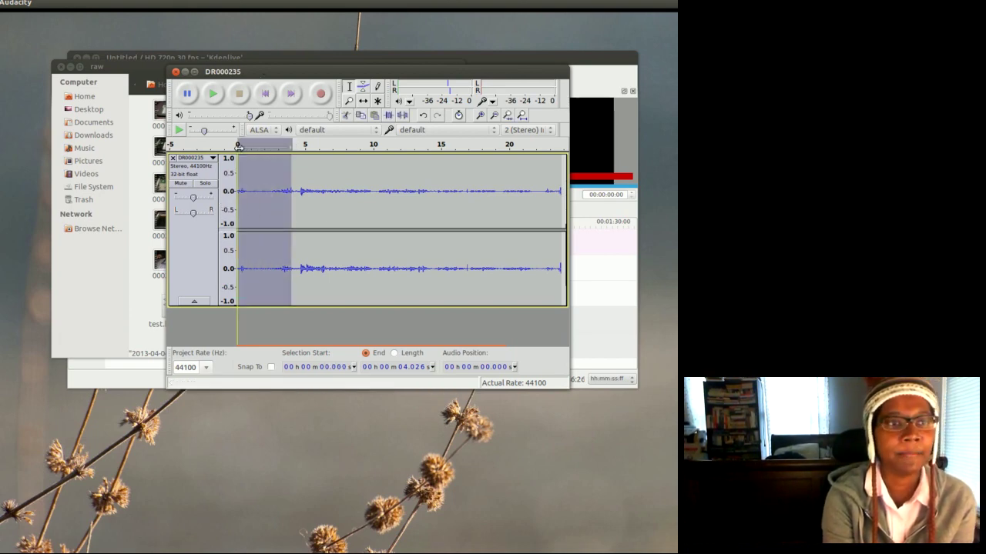
{"action": "key", "text": "Delete"}
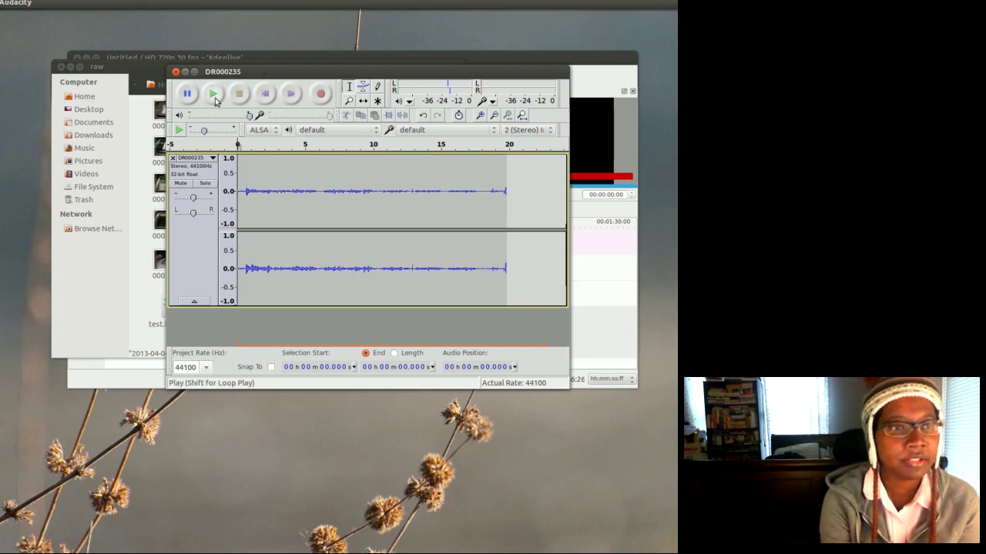
Export the trimmed audio as DR000235-b.wav.
{"action": "mouse_move", "coordinate": [103, 2]}
{"action": "left_click", "coordinate": [40, 4]}
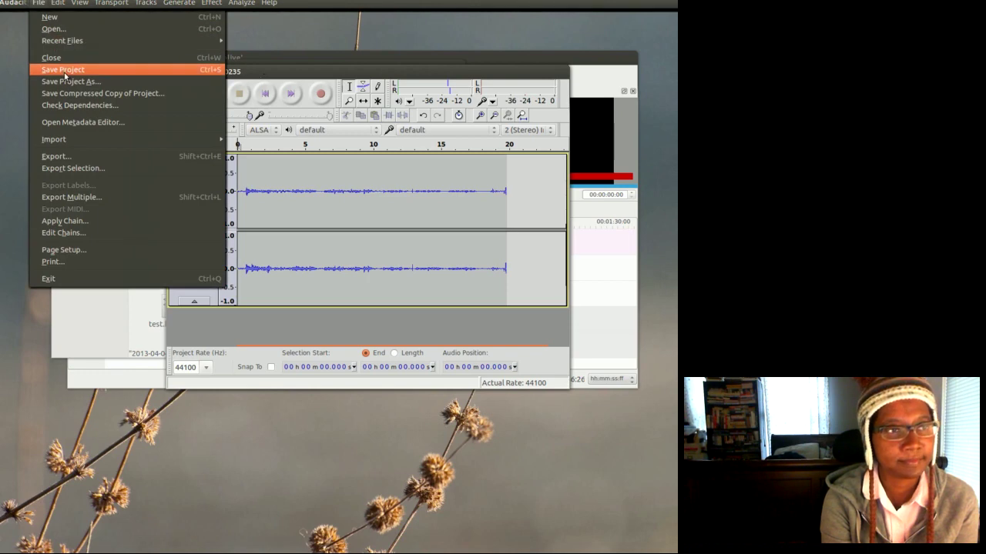
{"action": "left_click", "coordinate": [58, 162]}
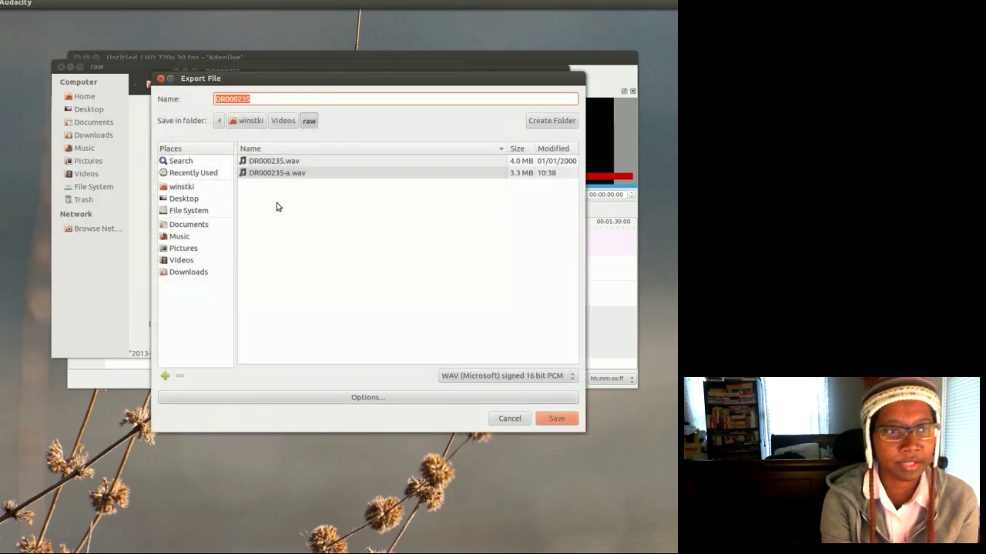
{"action": "left_click", "coordinate": [282, 178]}
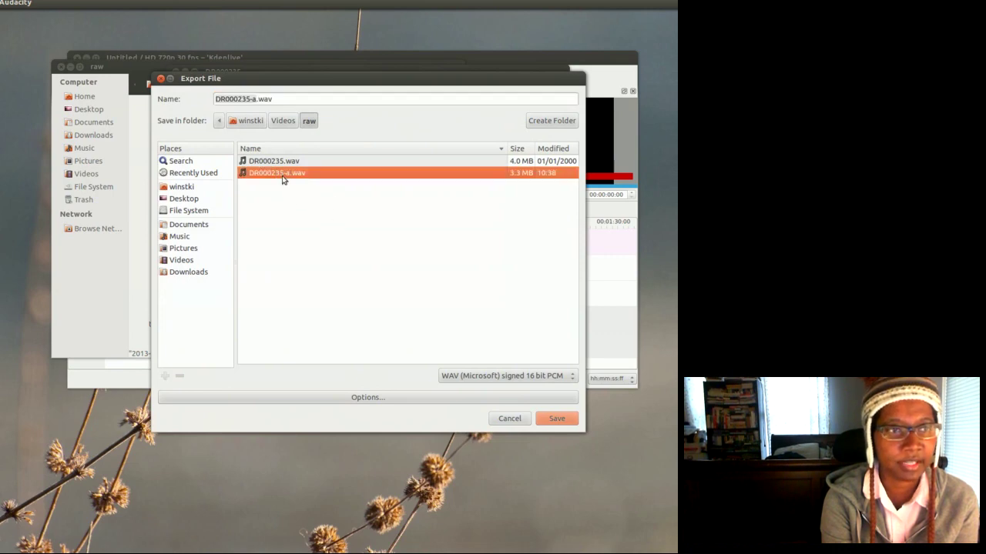
{"action": "left_click", "coordinate": [268, 100]}
{"action": "type", "text": "b"}
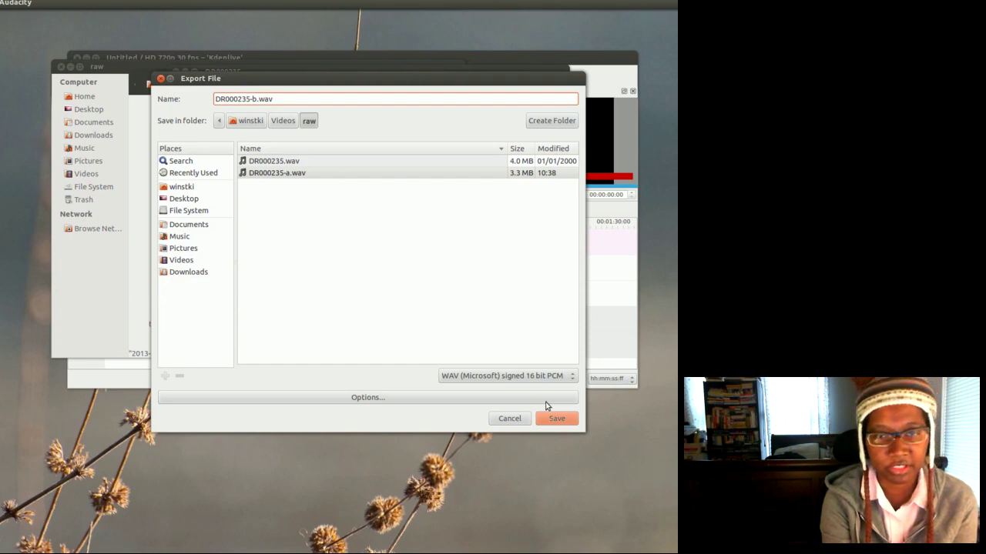
{"action": "left_click", "coordinate": [570, 421]}
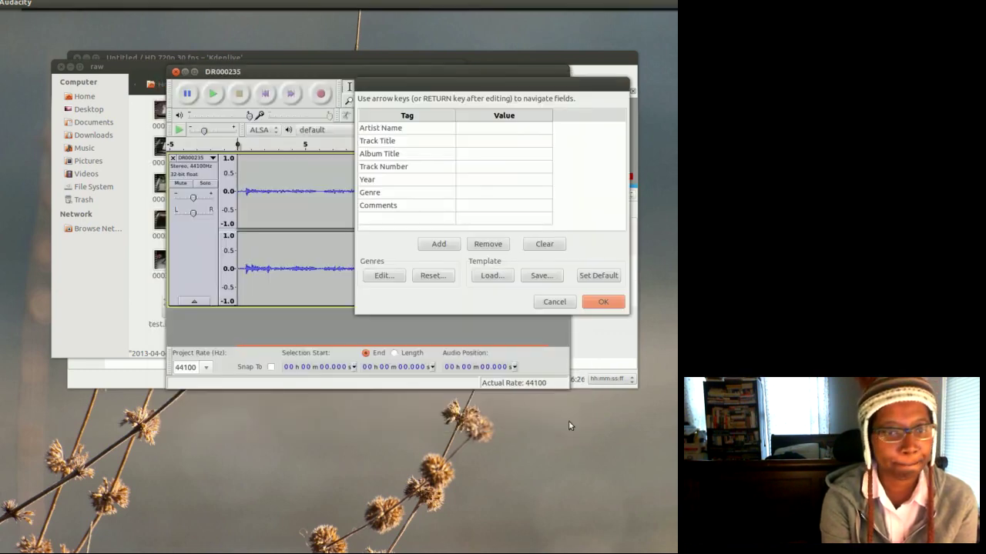
Accept the metadata tags, then switch from Audacity to the empty Kdenlive project.
{"action": "left_click", "coordinate": [601, 303]}
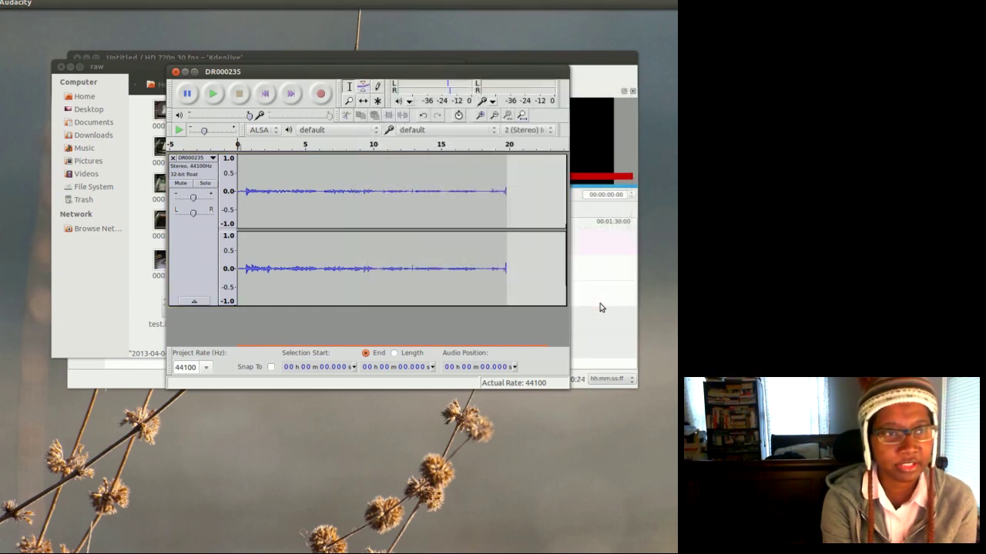
{"action": "left_click", "coordinate": [185, 72]}
{"action": "left_click", "coordinate": [178, 56]}
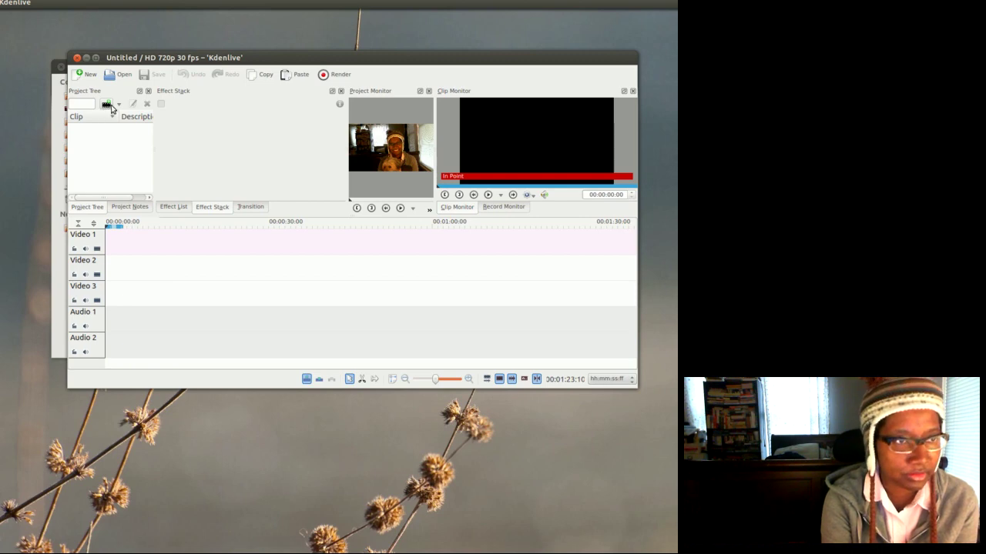
Import DR000235-b.wav and 2013-04-04-102703.webm together into the Project Tree.
{"action": "left_click", "coordinate": [112, 107]}
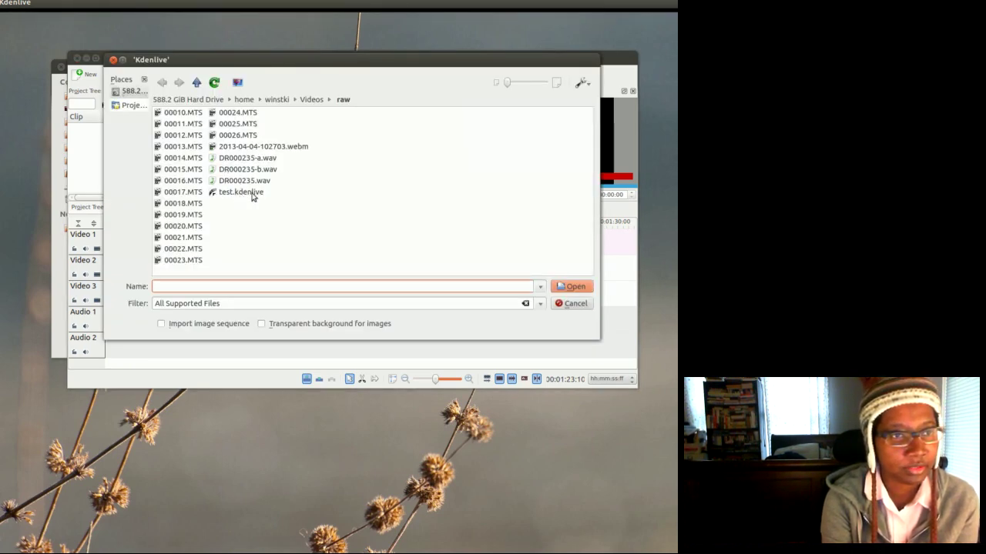
{"action": "left_click", "coordinate": [260, 169]}
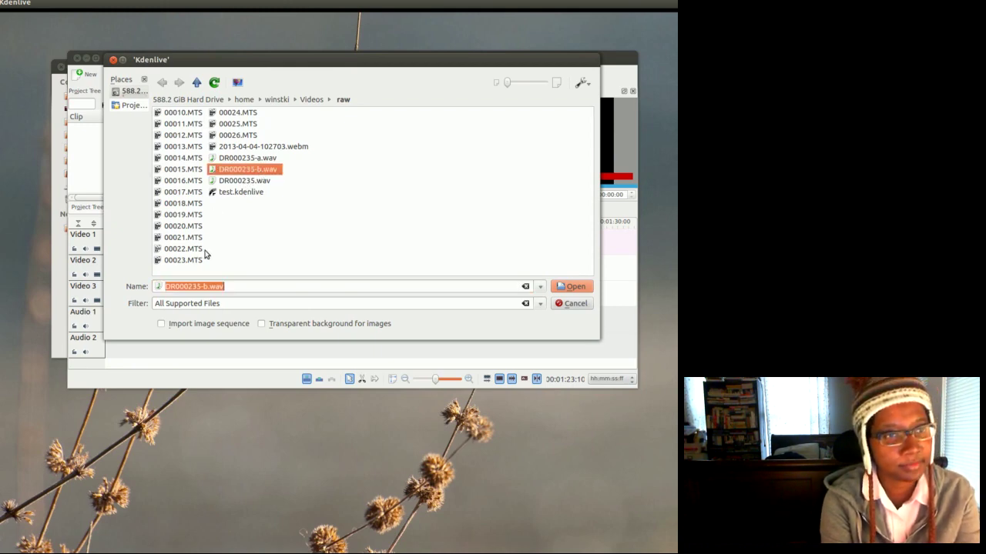
{"action": "left_click", "coordinate": [274, 147], "text": "ctrl"}
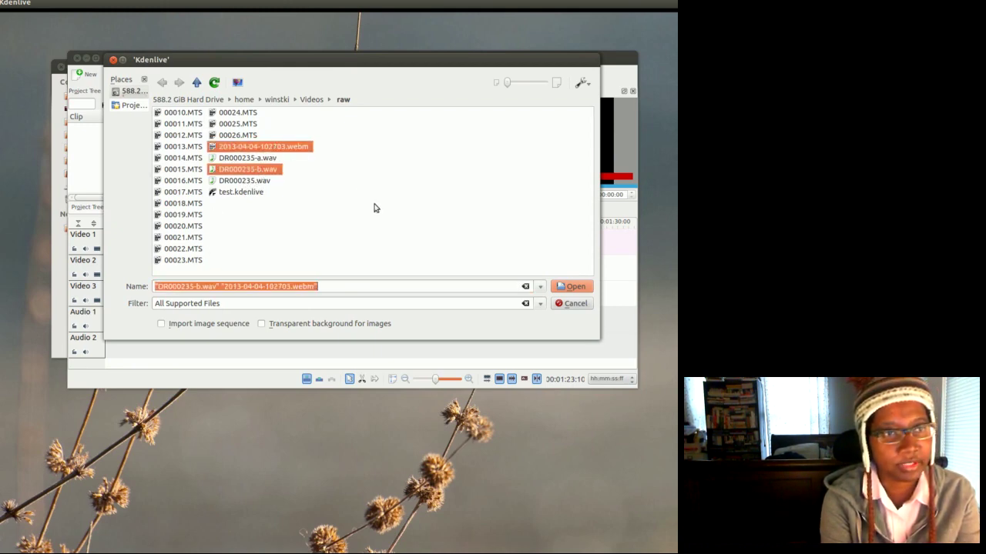
{"action": "left_click", "coordinate": [574, 287]}
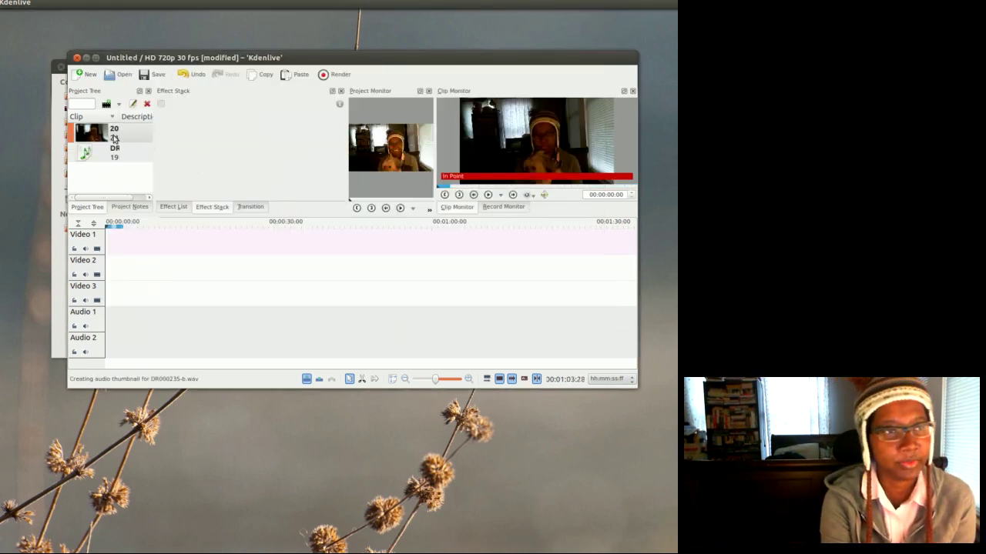
Drag the webm clip onto Video 1 and DR000235-b.wav onto Audio 1.
{"action": "left_click_drag", "start_coordinate": [107, 136], "coordinate": [109, 251]}
{"action": "left_click_drag", "start_coordinate": [104, 154], "coordinate": [110, 315]}
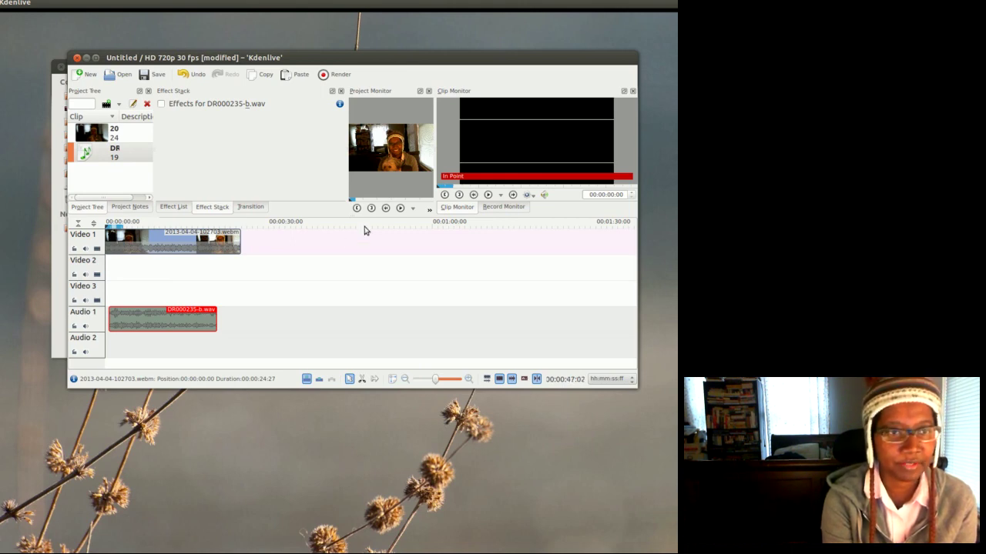
Float the project and clip monitors, then stop and close the clip preview.
{"action": "left_click", "coordinate": [420, 91]}
{"action": "left_click_drag", "start_coordinate": [662, 22], "coordinate": [327, 48]}
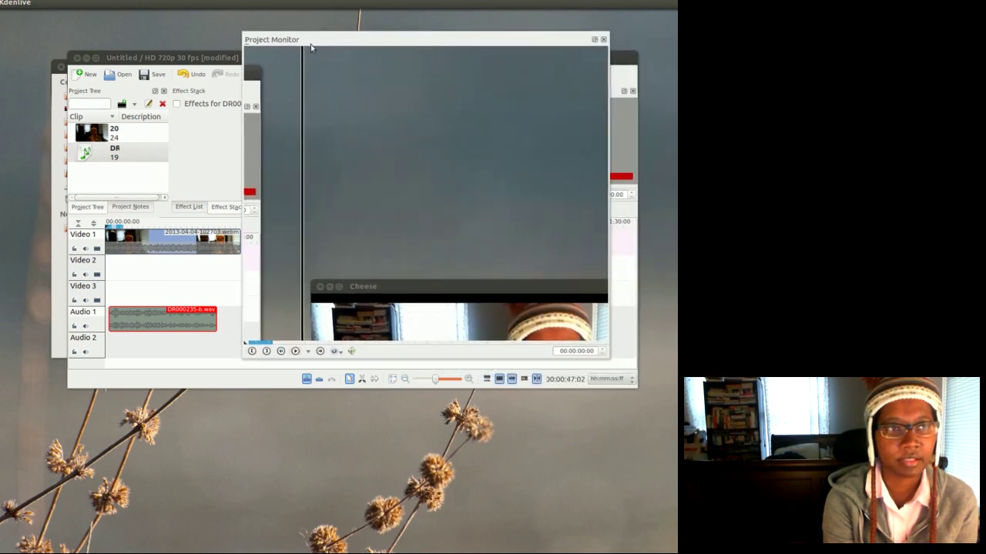
{"action": "left_click", "coordinate": [594, 39]}
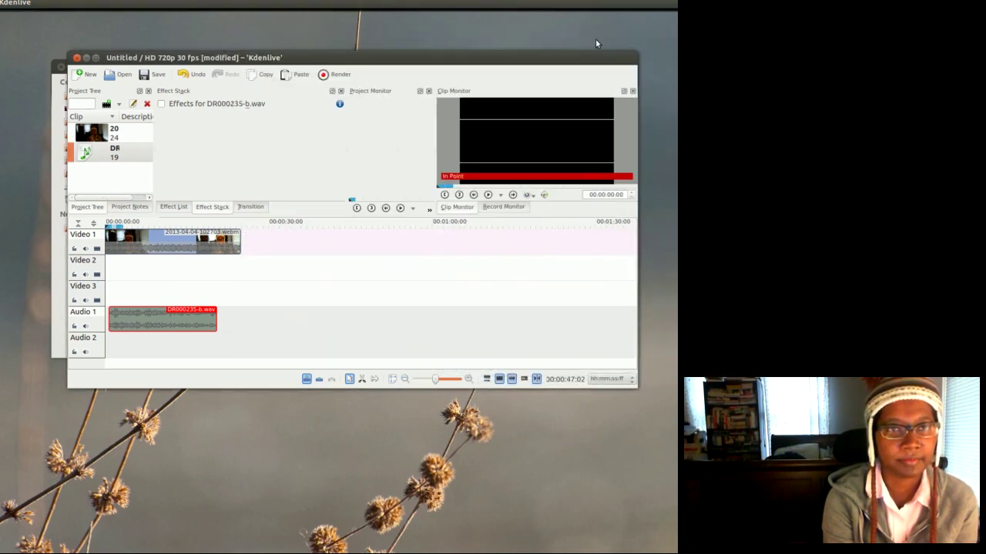
{"action": "left_click", "coordinate": [623, 91]}
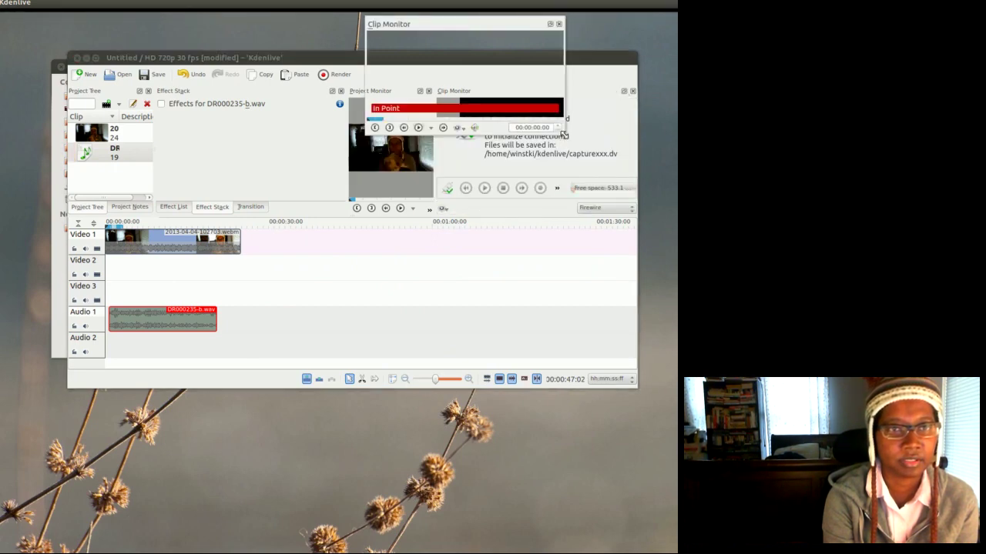
{"action": "left_click_drag", "start_coordinate": [560, 134], "coordinate": [641, 233]}
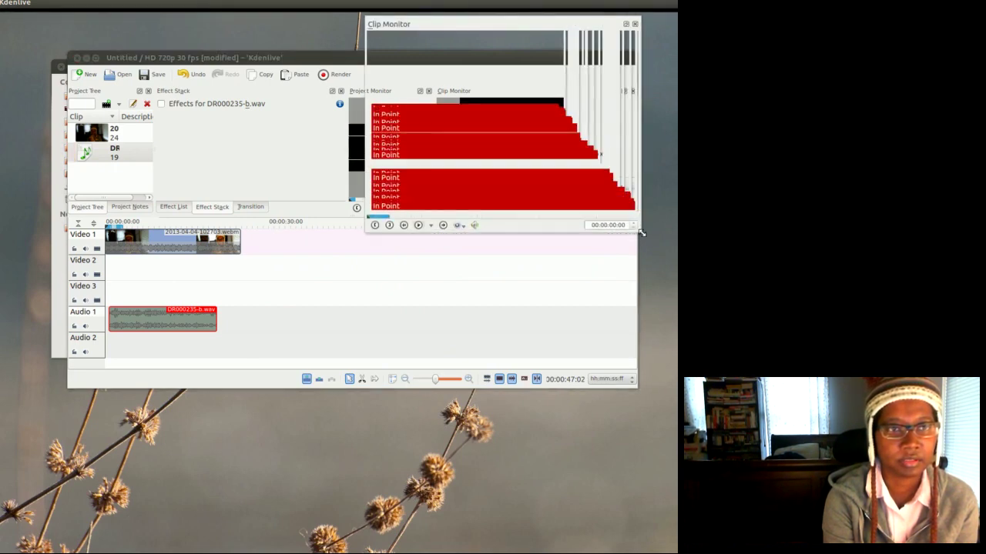
{"action": "left_click", "coordinate": [419, 226]}
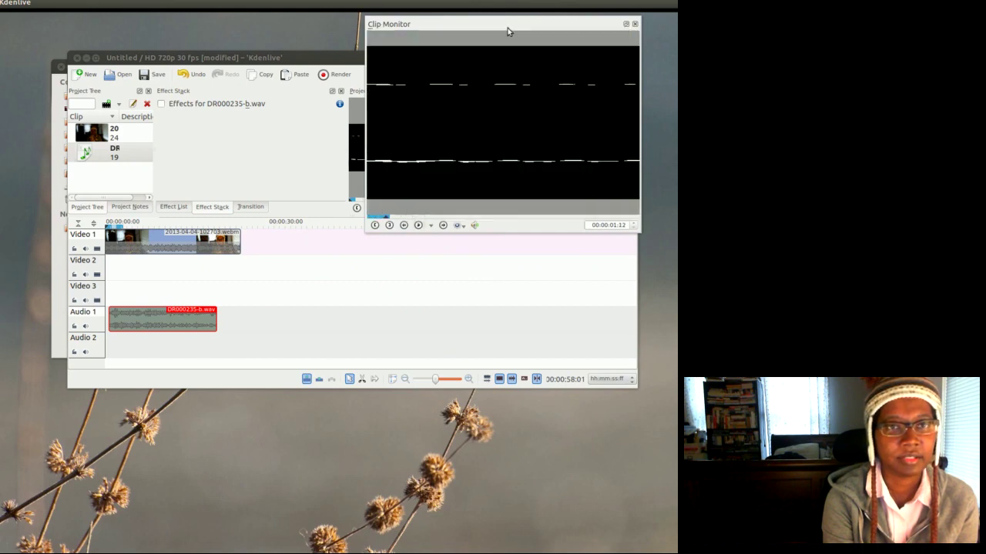
{"action": "left_click", "coordinate": [630, 24]}
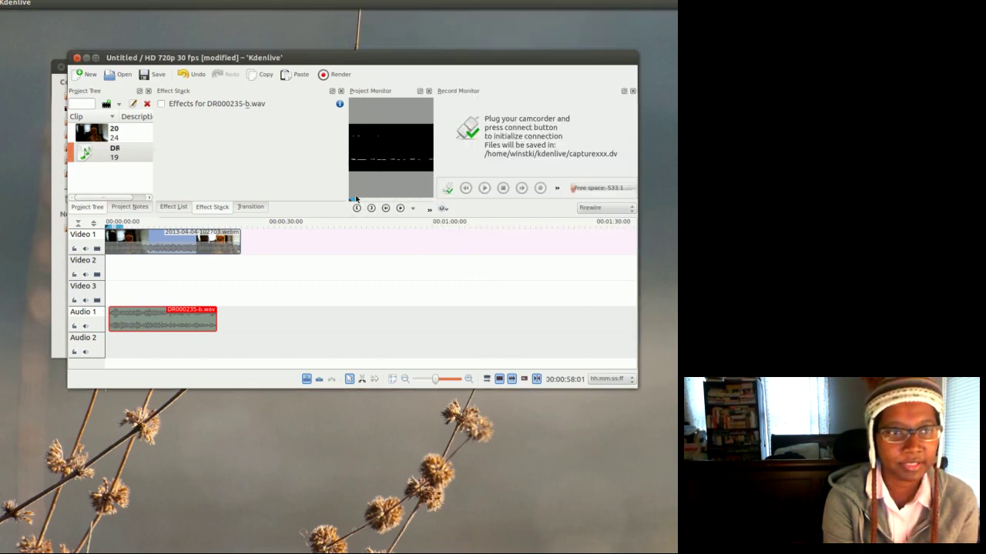
Play the timeline from the start in the enlarged project preview to check sync.
{"action": "left_click", "coordinate": [399, 208]}
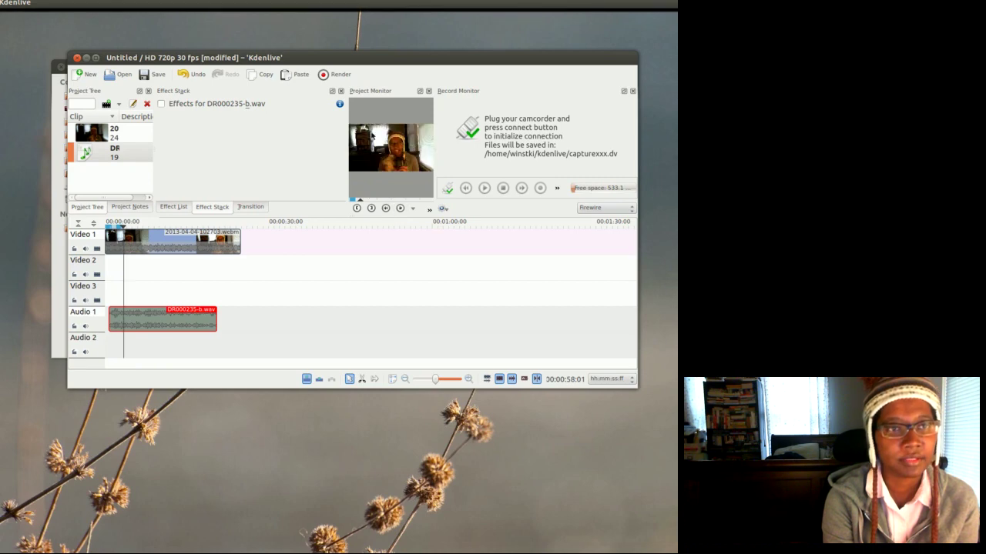
{"action": "left_click", "coordinate": [401, 212]}
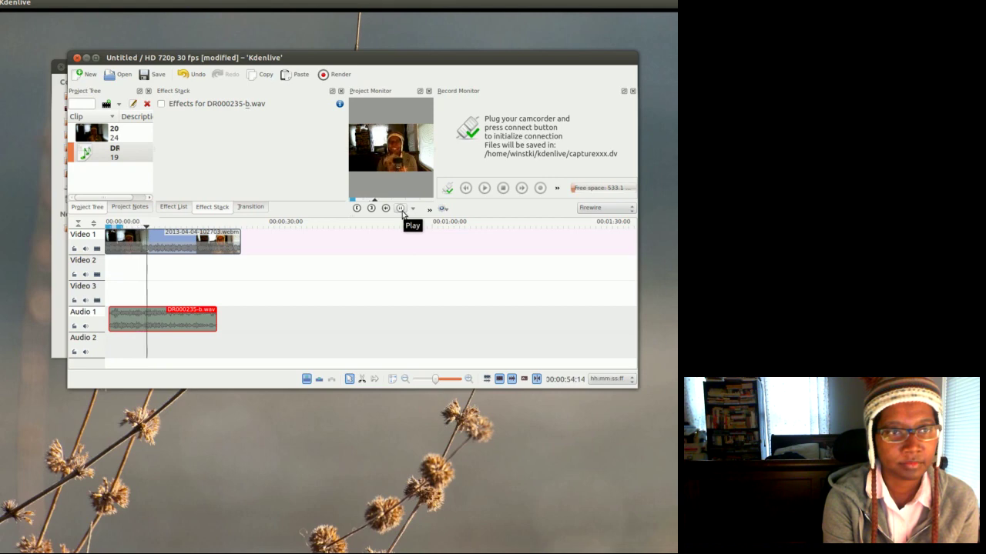
{"action": "left_click", "coordinate": [401, 214]}
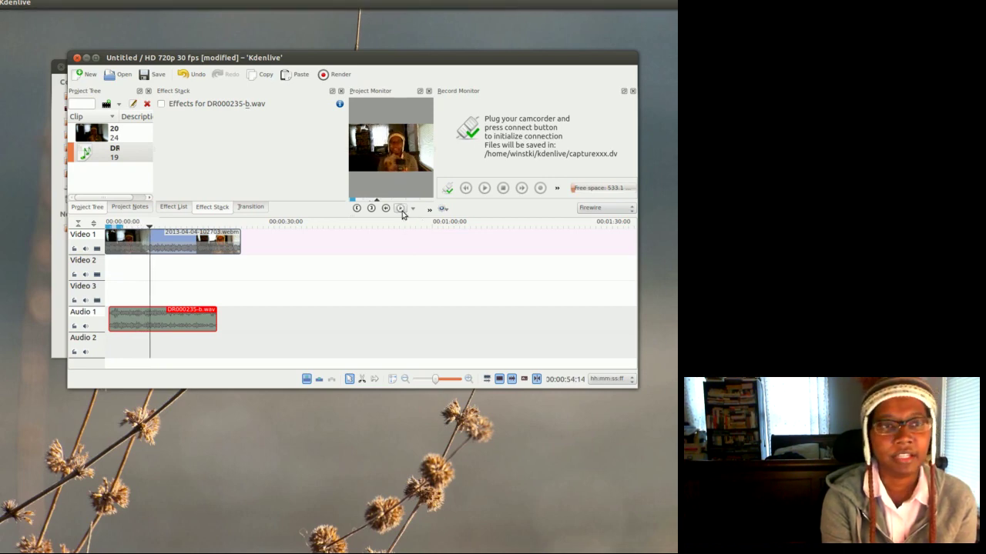
{"action": "left_click", "coordinate": [420, 92]}
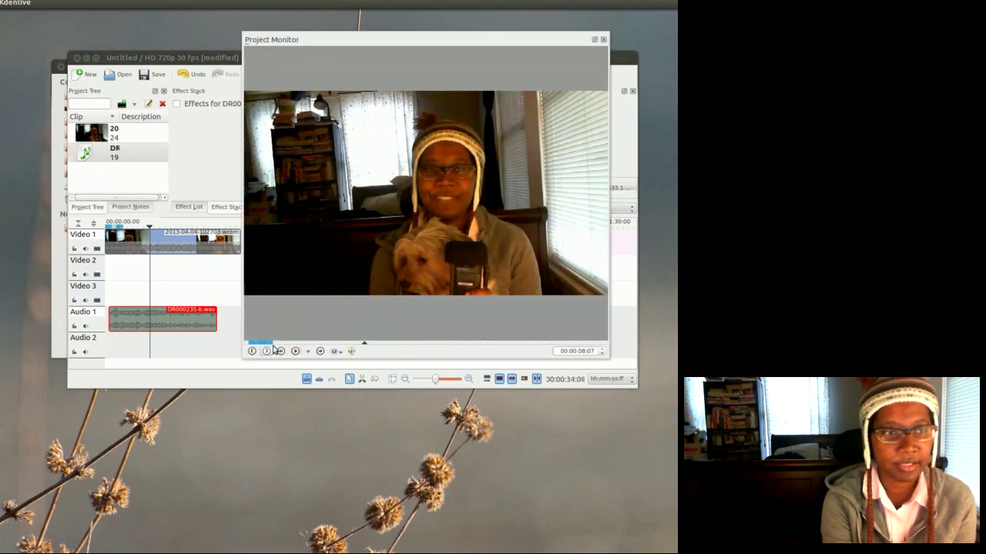
{"action": "left_click", "coordinate": [245, 345]}
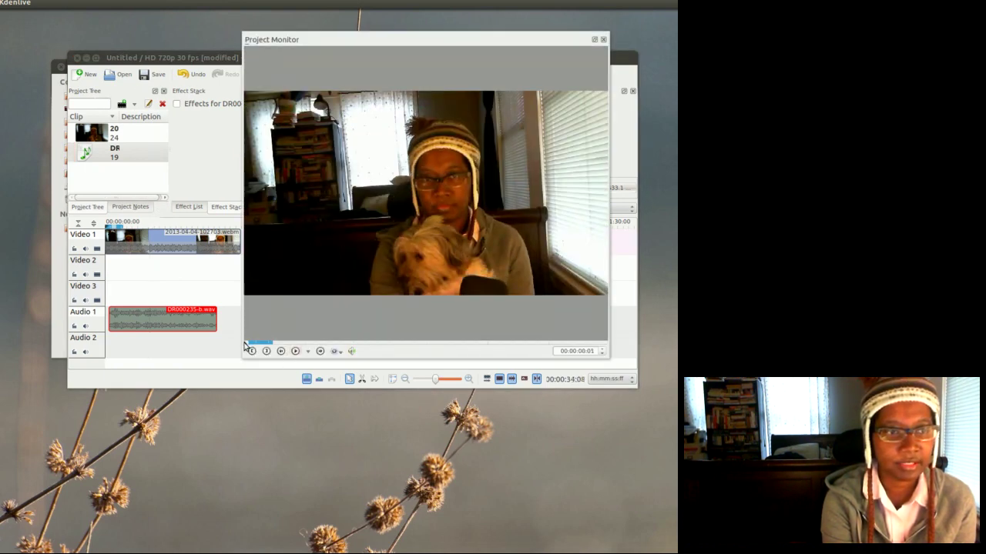
{"action": "left_click", "coordinate": [294, 352]}
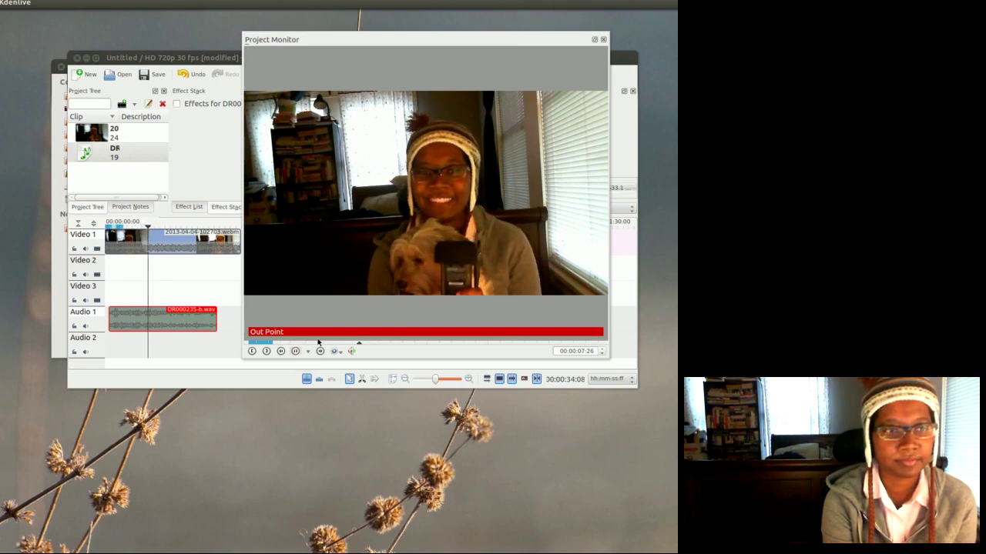
{"action": "left_click", "coordinate": [593, 40]}
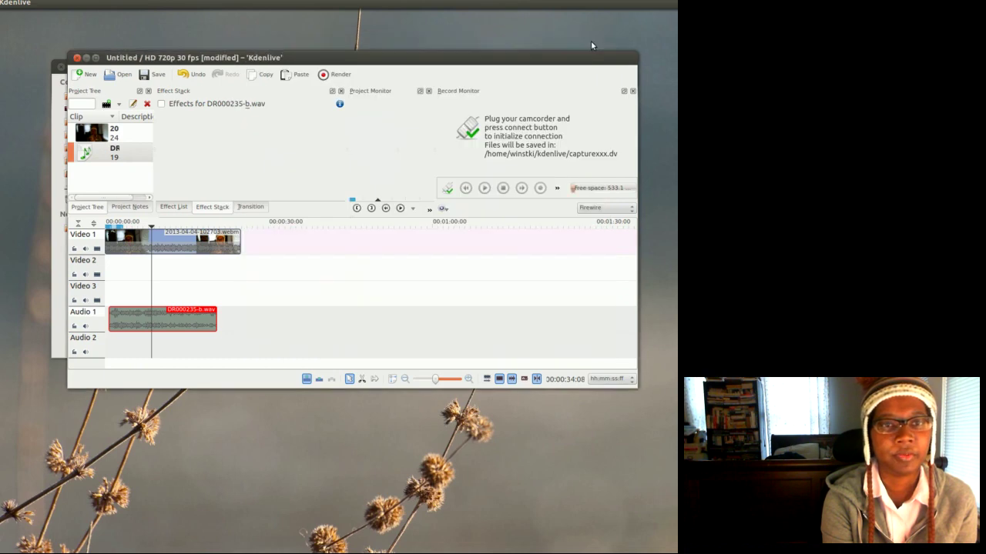
Set DR000235-b.wav's start position to 00:00:02:24 in its Duration dialog.
{"action": "double_click", "coordinate": [146, 325]}
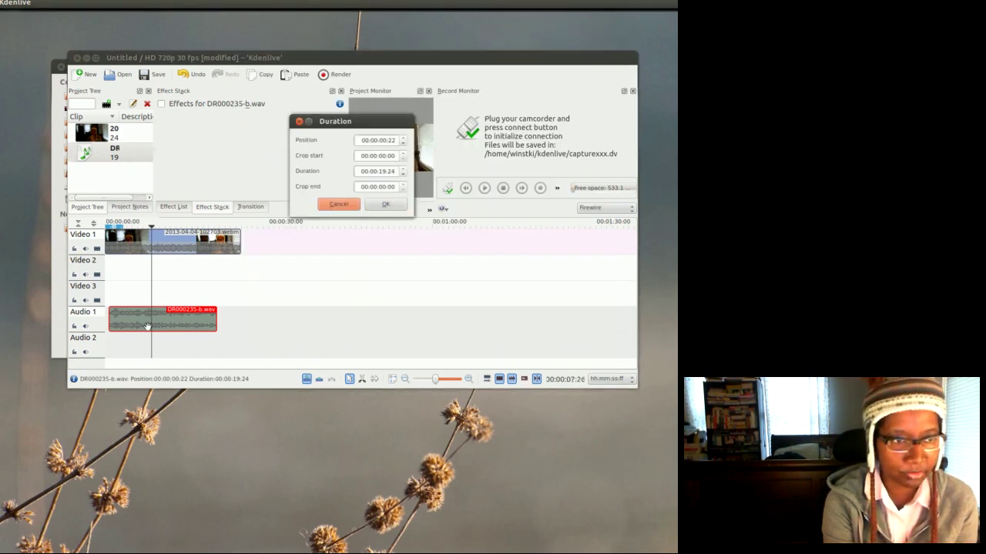
{"action": "left_click", "coordinate": [385, 141]}
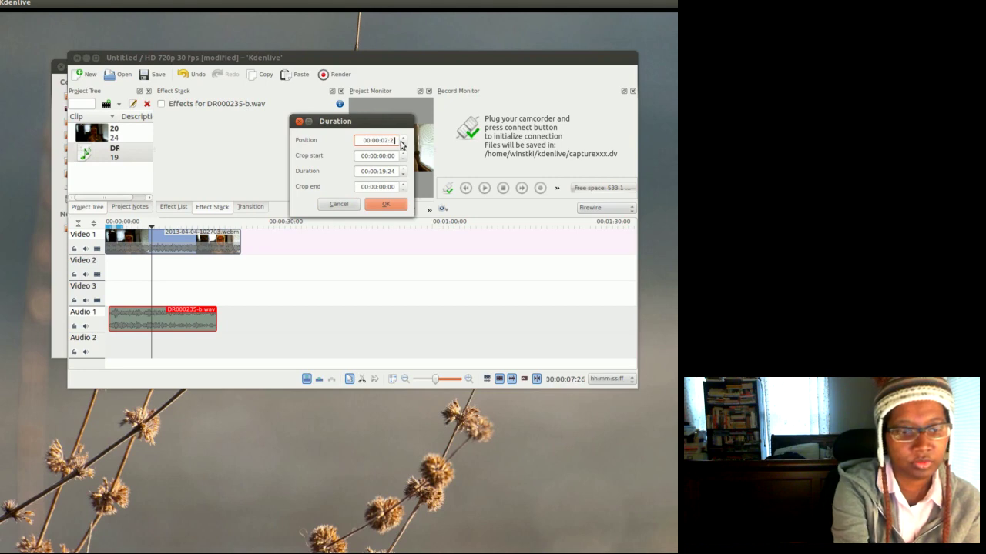
{"action": "type", "text": "4"}
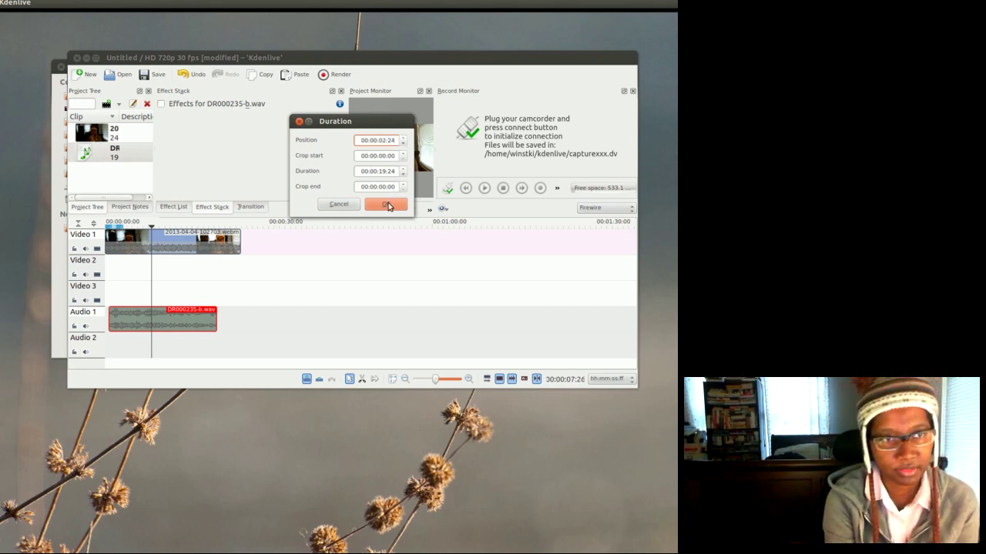
{"action": "left_click", "coordinate": [387, 205]}
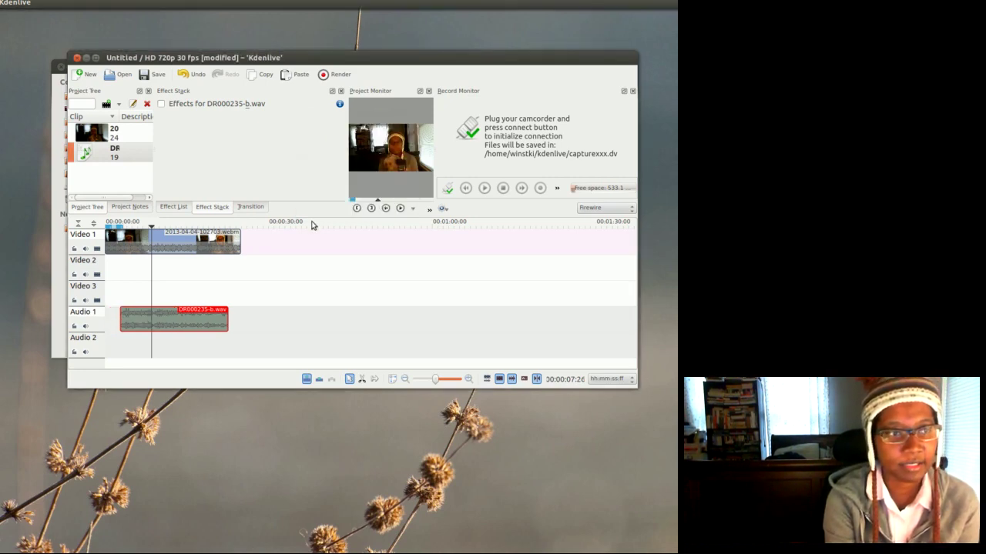
{"action": "left_click", "coordinate": [351, 200]}
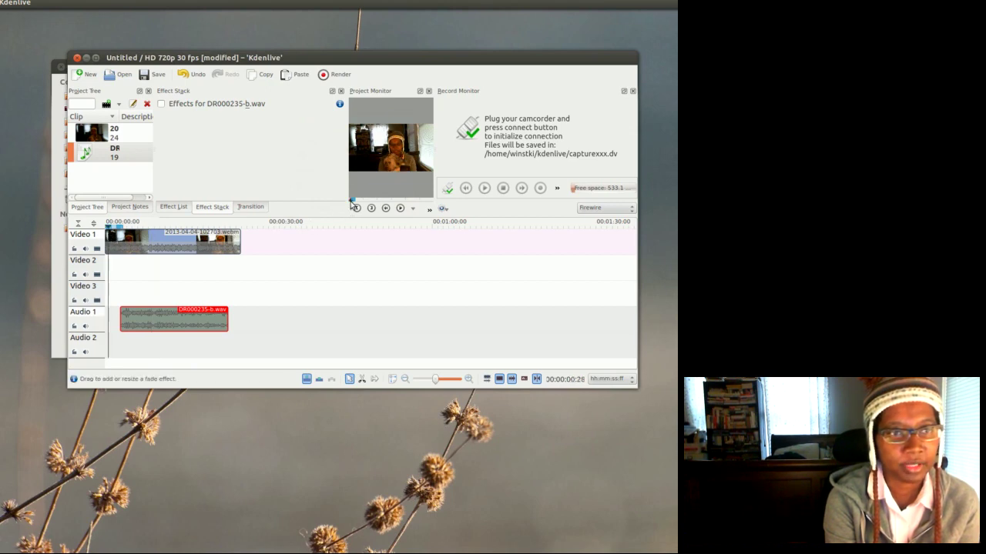
{"action": "left_click", "coordinate": [420, 90]}
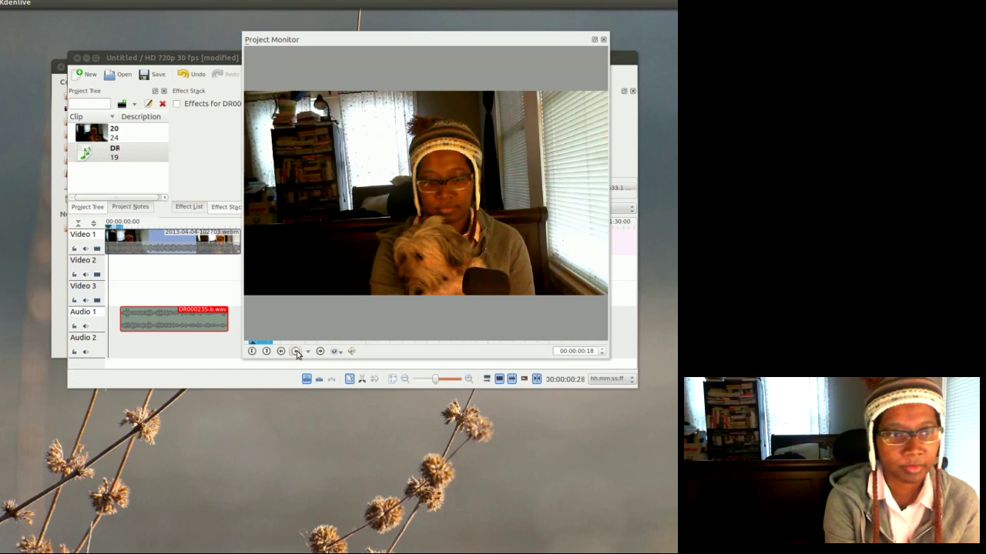
{"action": "left_click", "coordinate": [295, 352]}
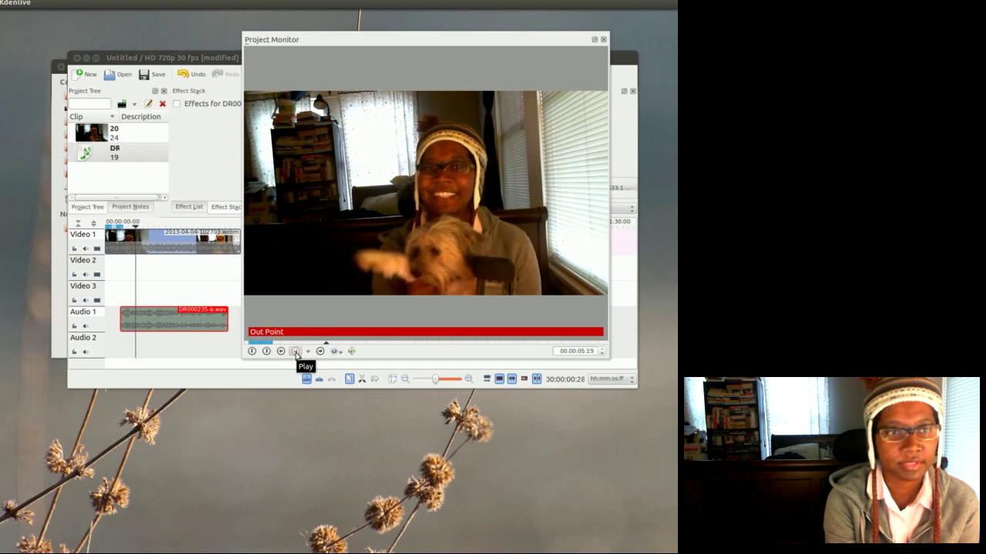
{"action": "left_click", "coordinate": [593, 39]}
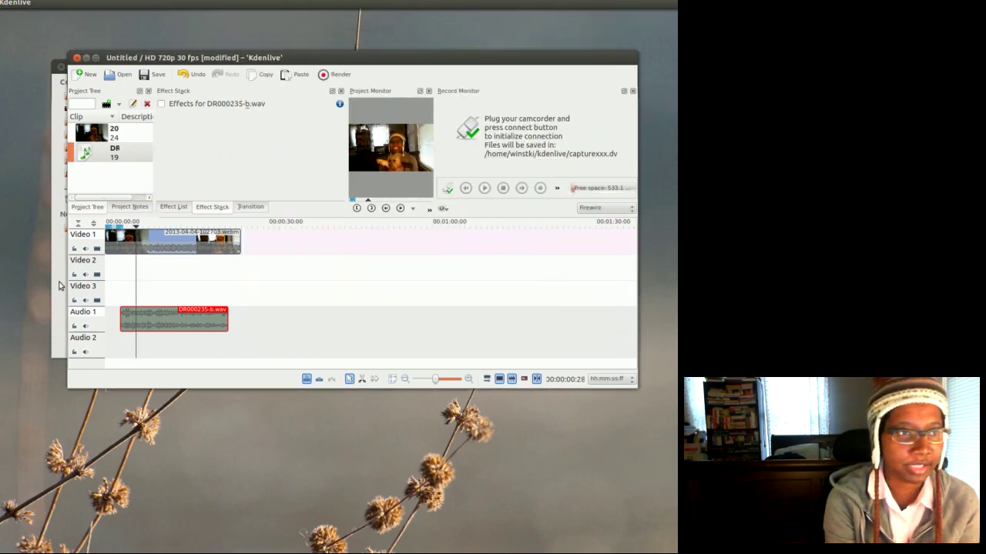
{"action": "left_click", "coordinate": [85, 249]}
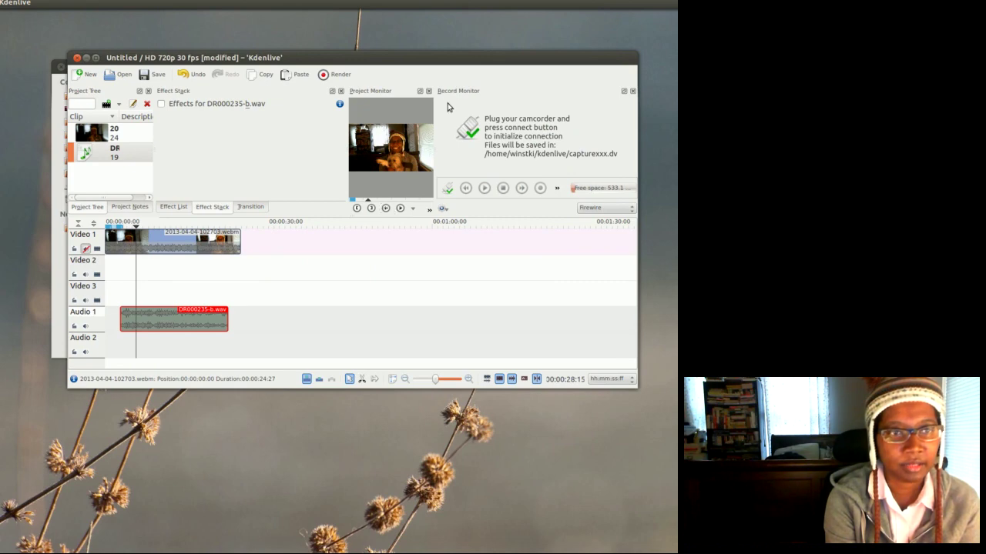
{"action": "left_click", "coordinate": [419, 90]}
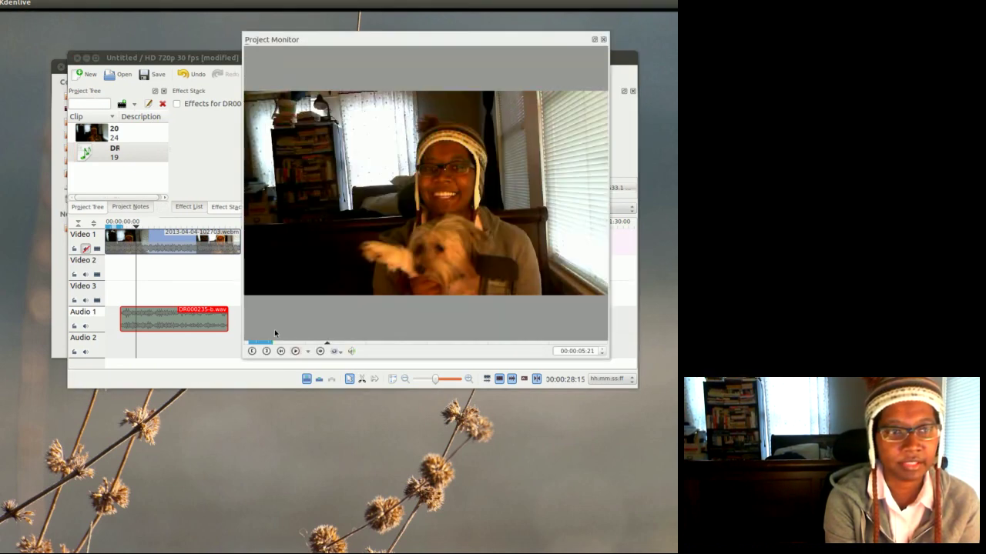
{"action": "left_click", "coordinate": [250, 344]}
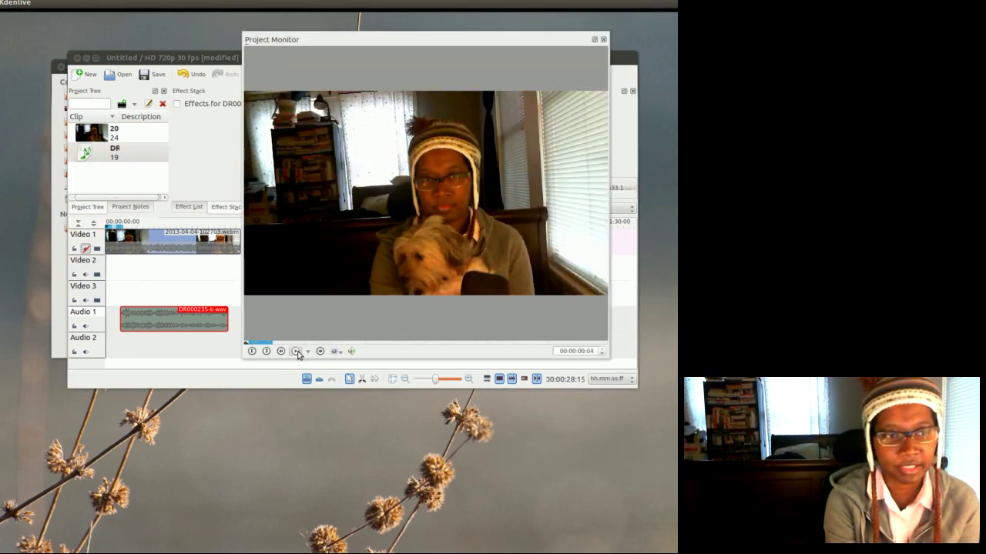
{"action": "left_click", "coordinate": [296, 352]}
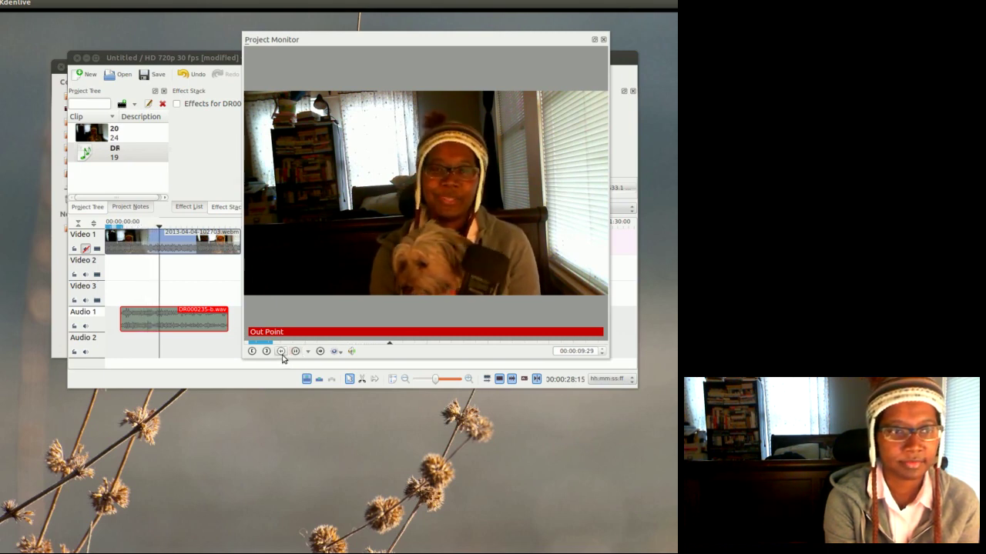
{"action": "left_click", "coordinate": [295, 352]}
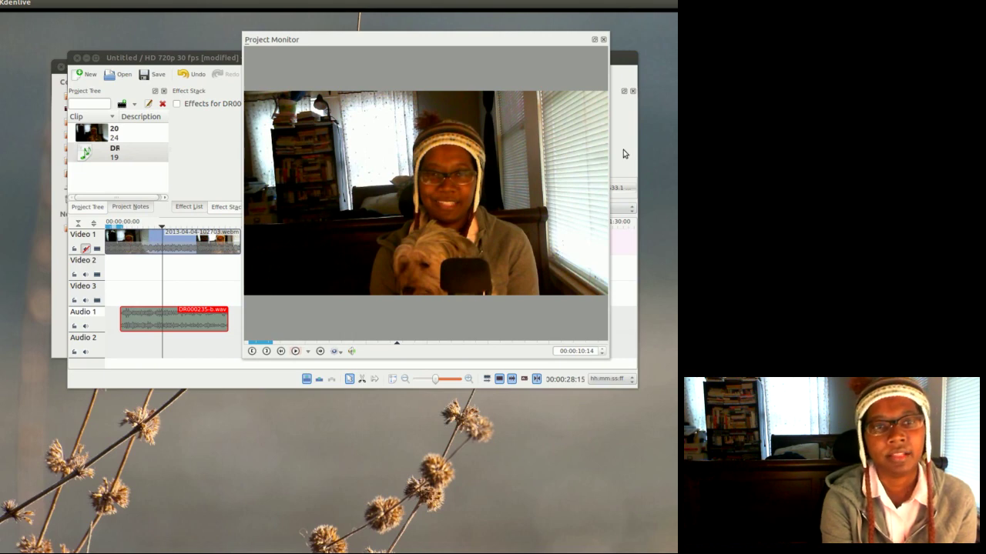
Dock the preview, return the playhead to the start, and select both timeline clips.
{"action": "left_click", "coordinate": [593, 39]}
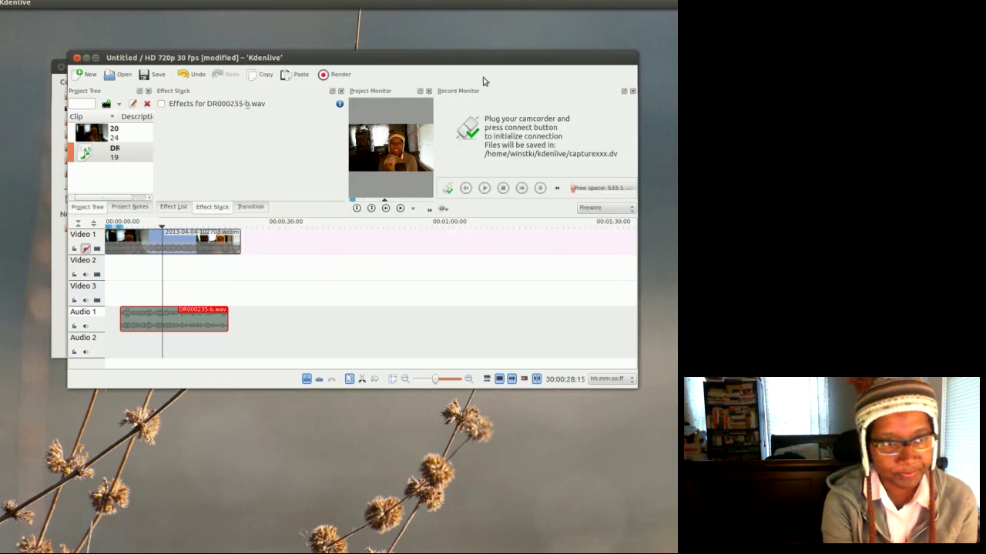
{"action": "left_click_drag", "start_coordinate": [154, 225], "coordinate": [133, 225]}
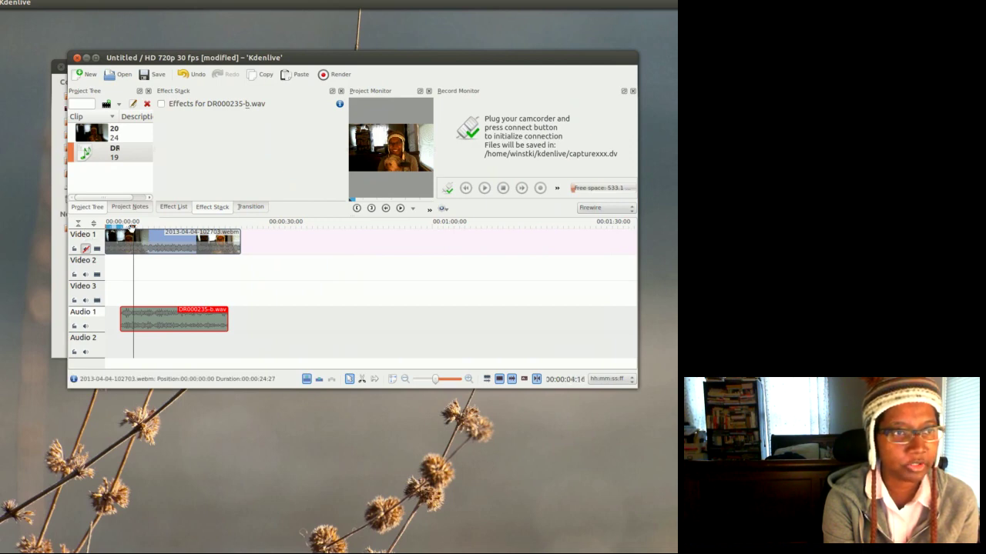
{"action": "key", "text": "Home"}
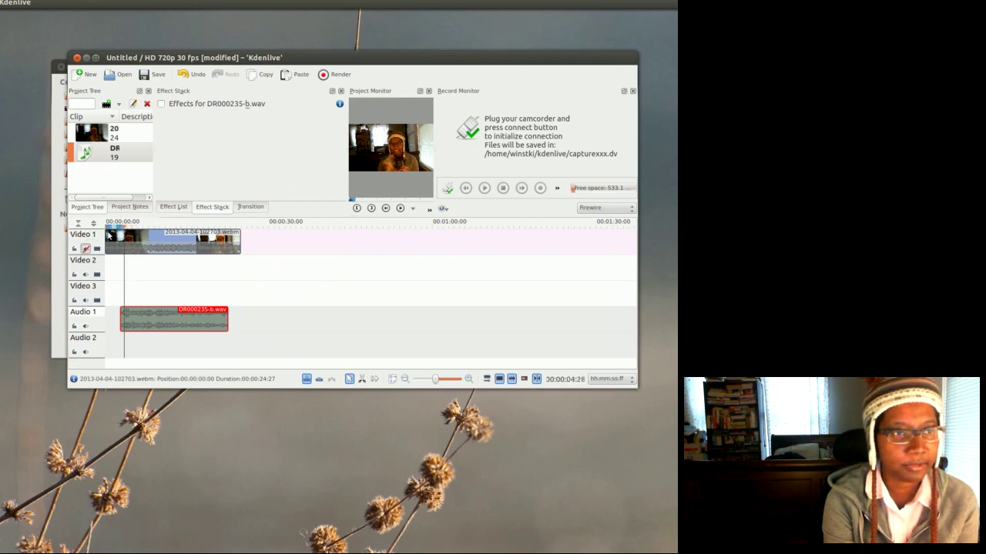
{"action": "left_click", "coordinate": [177, 244]}
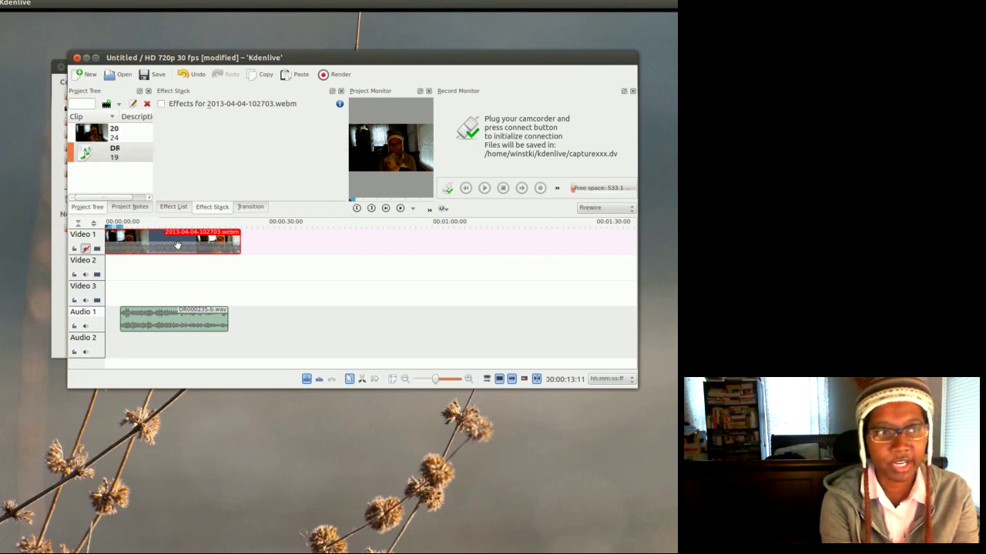
{"action": "left_click", "coordinate": [168, 318]}
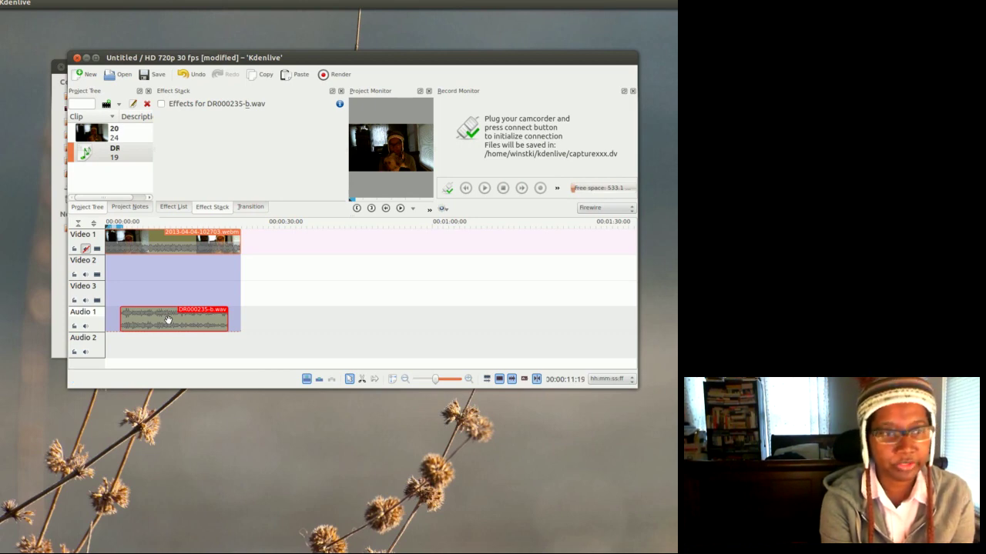
{"action": "right_click", "coordinate": [167, 318]}
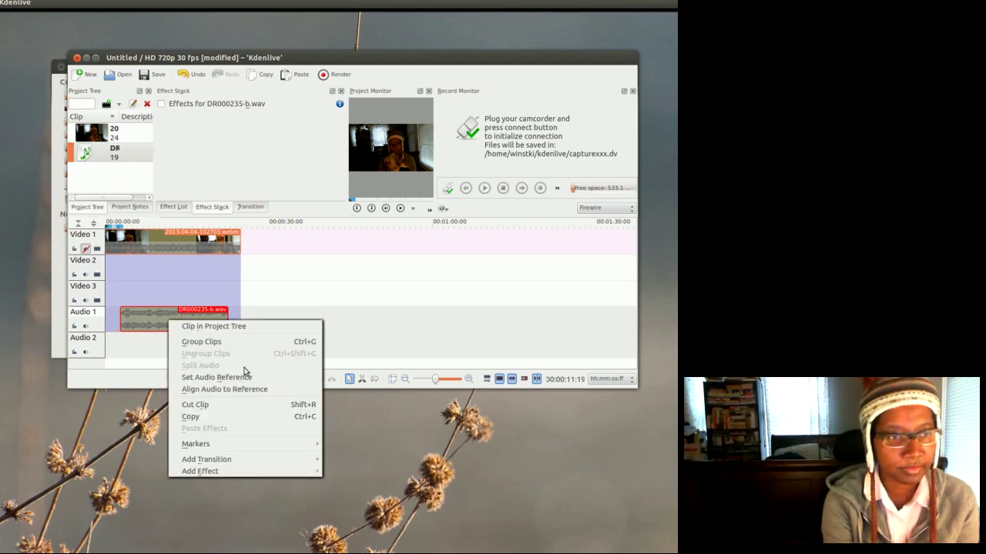
{"action": "left_click", "coordinate": [213, 288]}
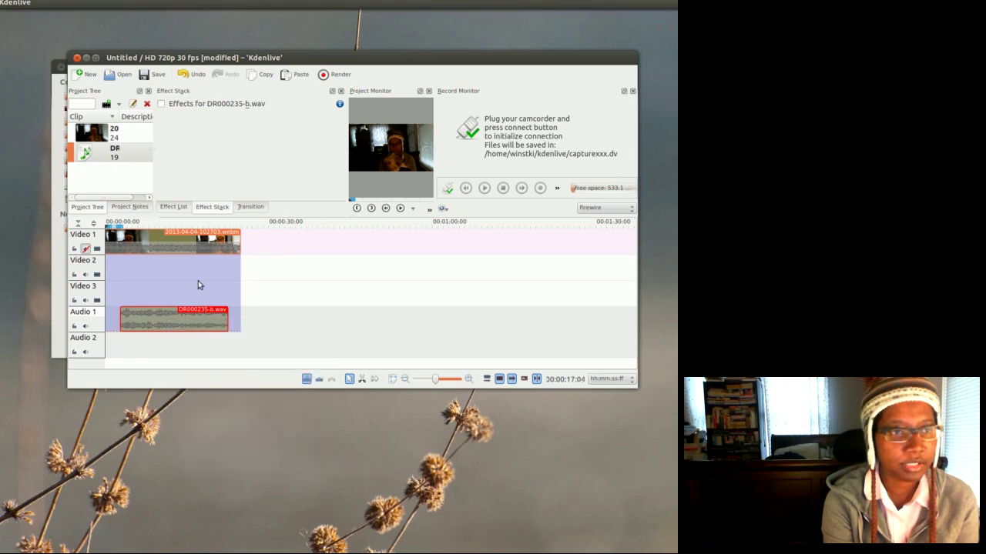
Group the webcam video and DR000235-b.wav clips and verify they select together.
{"action": "left_click", "coordinate": [198, 284]}
{"action": "left_click", "coordinate": [197, 247]}
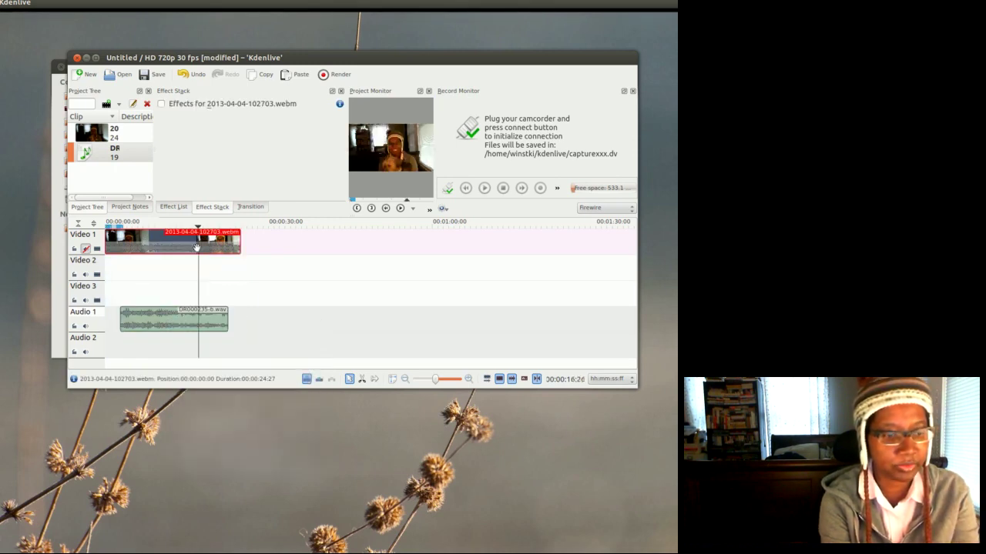
{"action": "left_click", "coordinate": [189, 314], "text": "ctrl"}
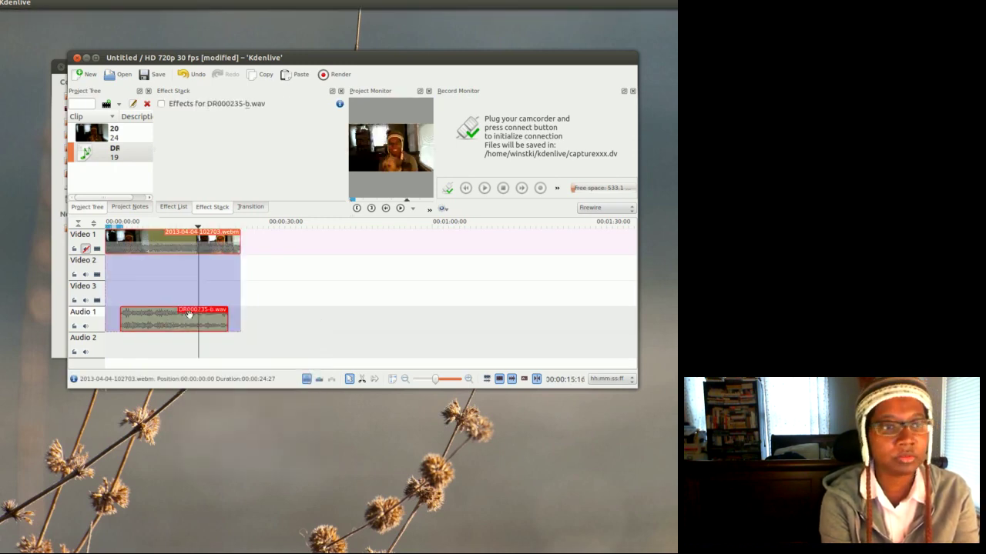
{"action": "right_click", "coordinate": [189, 315]}
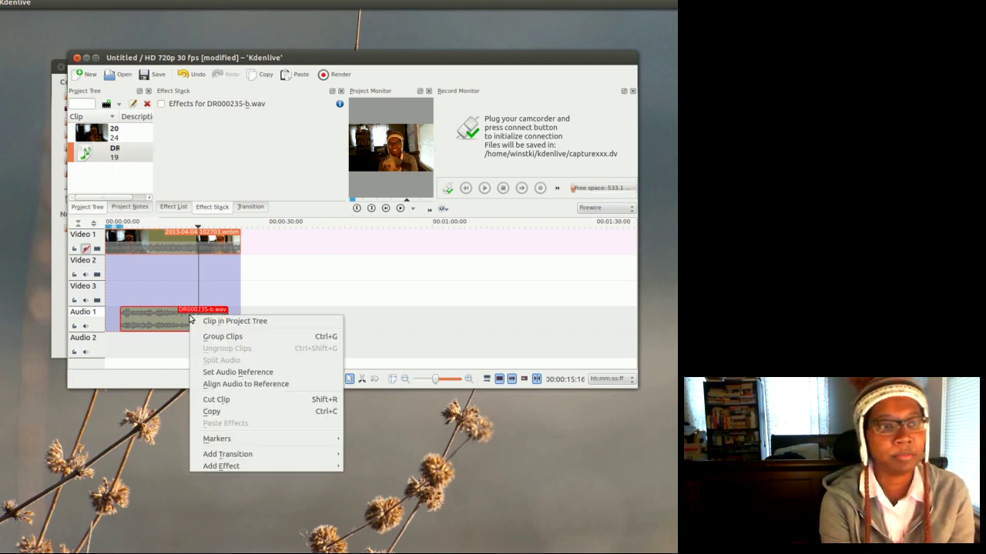
{"action": "left_click", "coordinate": [235, 338]}
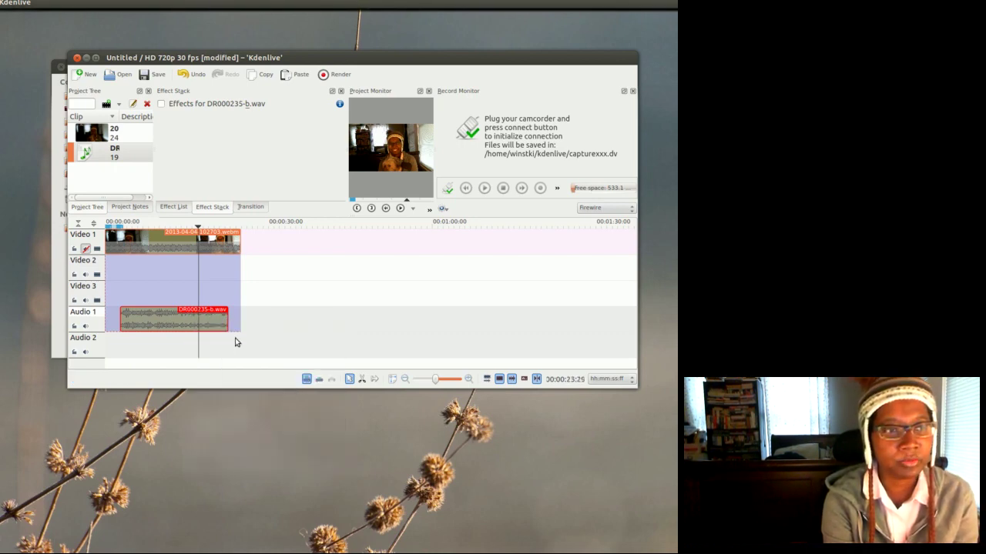
{"action": "left_click", "coordinate": [241, 271]}
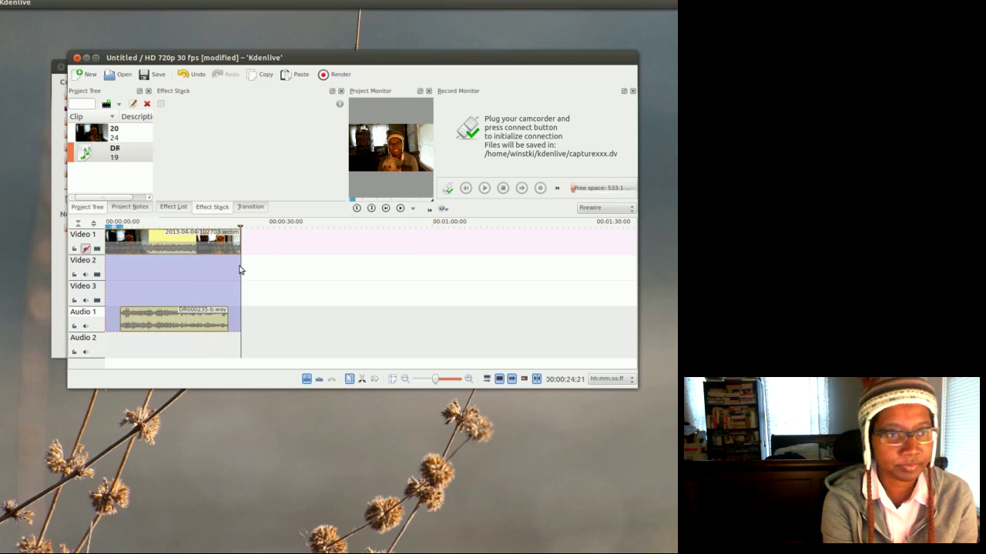
{"action": "left_click", "coordinate": [216, 245]}
{"action": "left_click", "coordinate": [167, 284]}
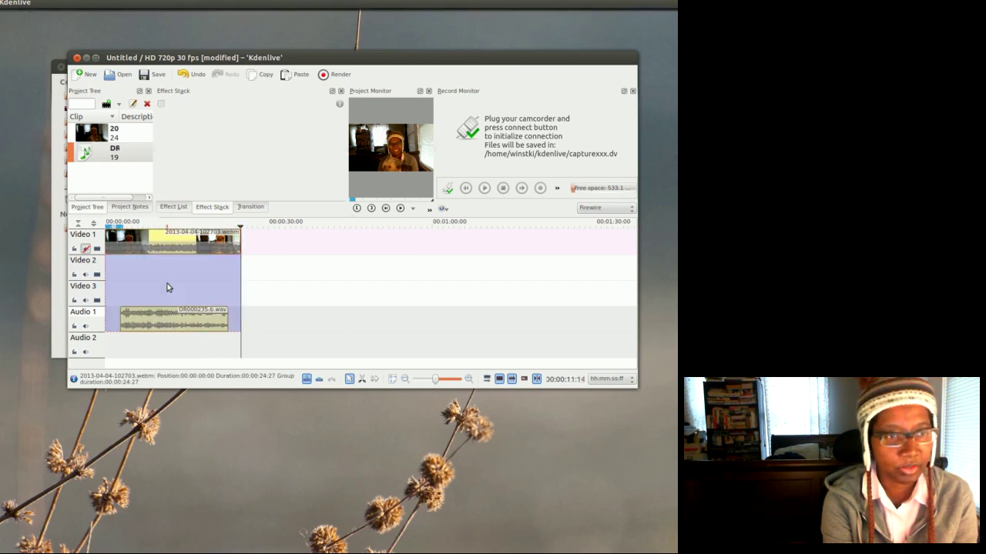
{"action": "mouse_move", "coordinate": [174, 247]}
{"action": "left_mouse_down"}
{"action": "mouse_move", "coordinate": [228, 265]}
{"action": "mouse_move", "coordinate": [168, 233]}
{"action": "left_mouse_up"}
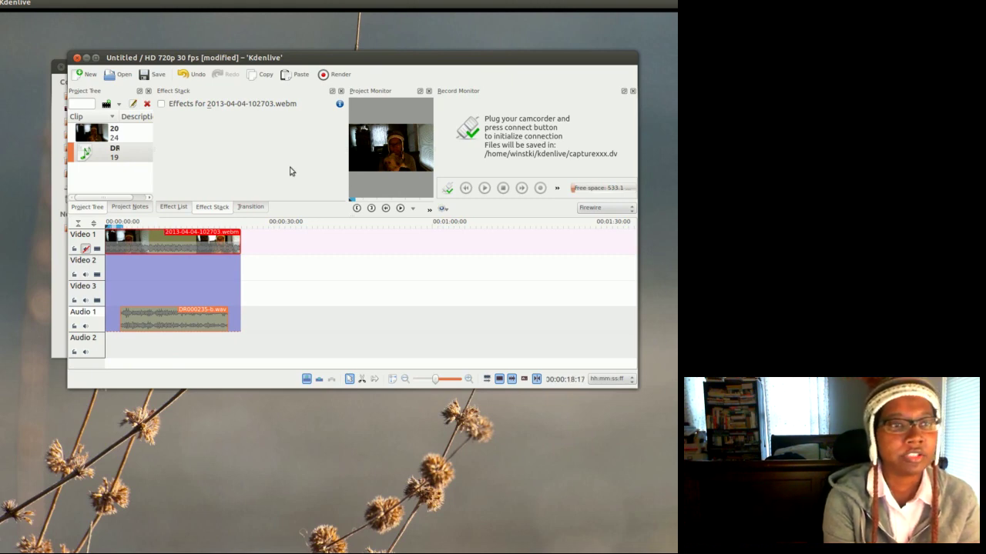
Choose the H.264 render profile and rename the output file from test1.mp4 to test2.mp4.
{"action": "left_click", "coordinate": [331, 76]}
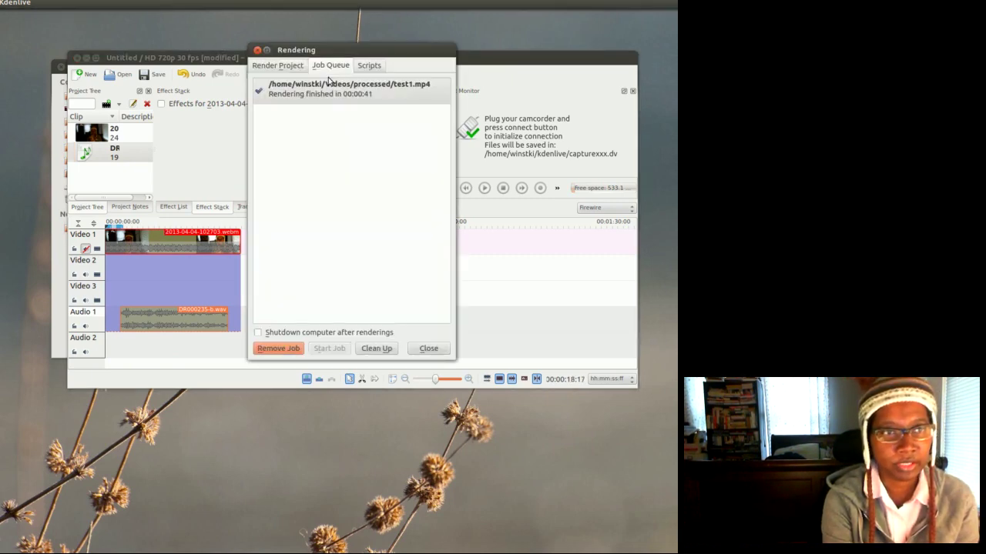
{"action": "left_click", "coordinate": [279, 66]}
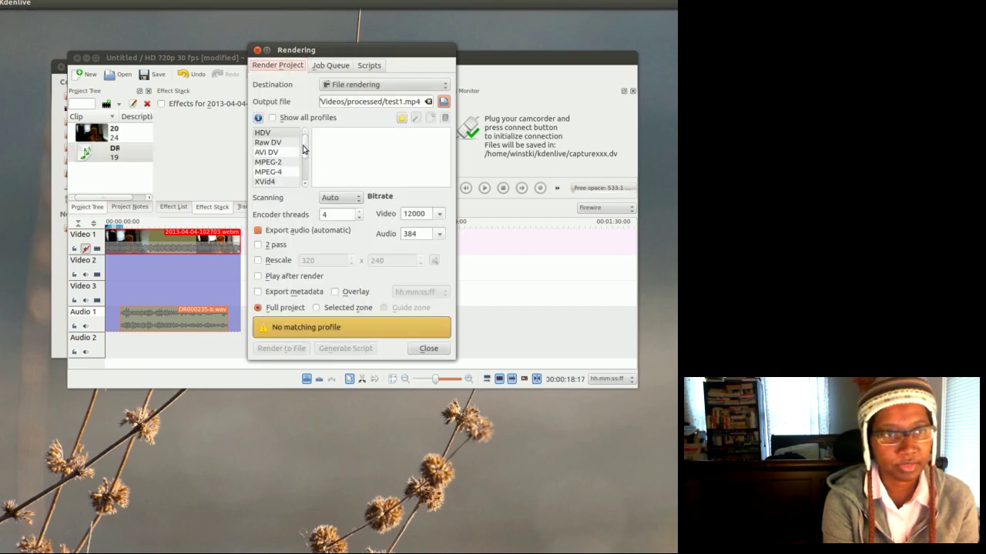
{"action": "scroll", "coordinate": [307, 167], "scroll_direction": "down", "scroll_amount": 2}
{"action": "left_click", "coordinate": [282, 151]}
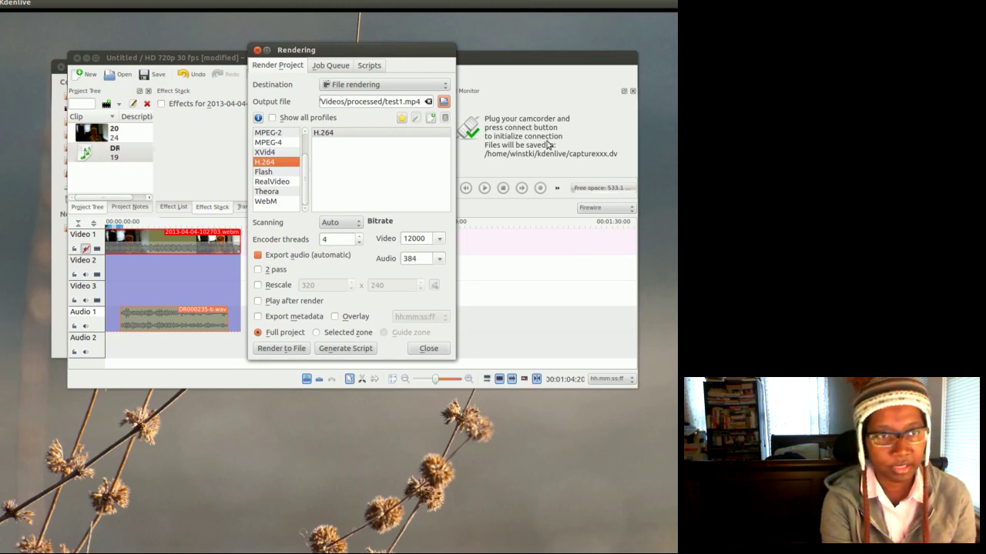
{"action": "left_click", "coordinate": [422, 101]}
{"action": "key", "text": "Left"}
{"action": "key", "text": "Left"}
{"action": "key", "text": "Left"}
{"action": "key", "text": "Left"}
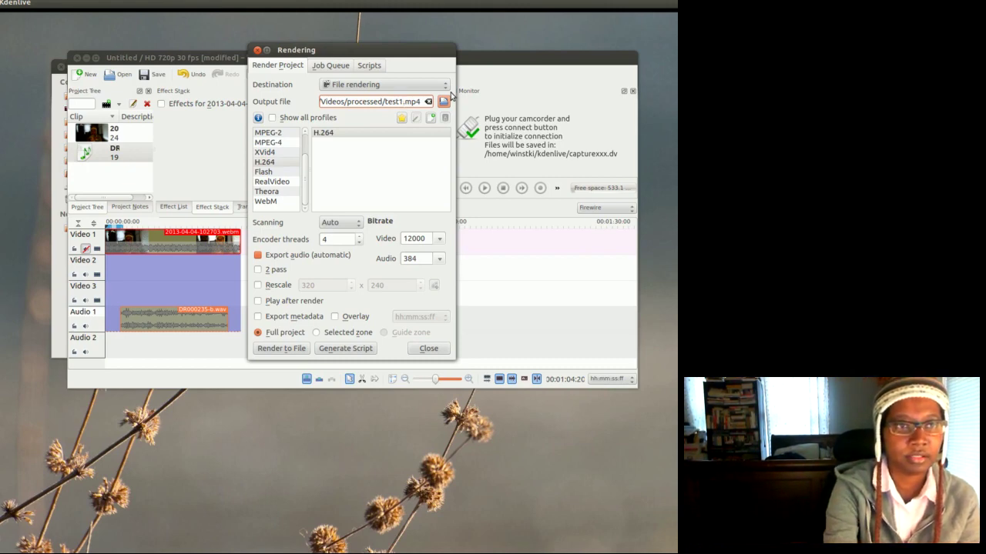
{"action": "key", "text": "BackSpace"}
{"action": "type", "text": "2"}
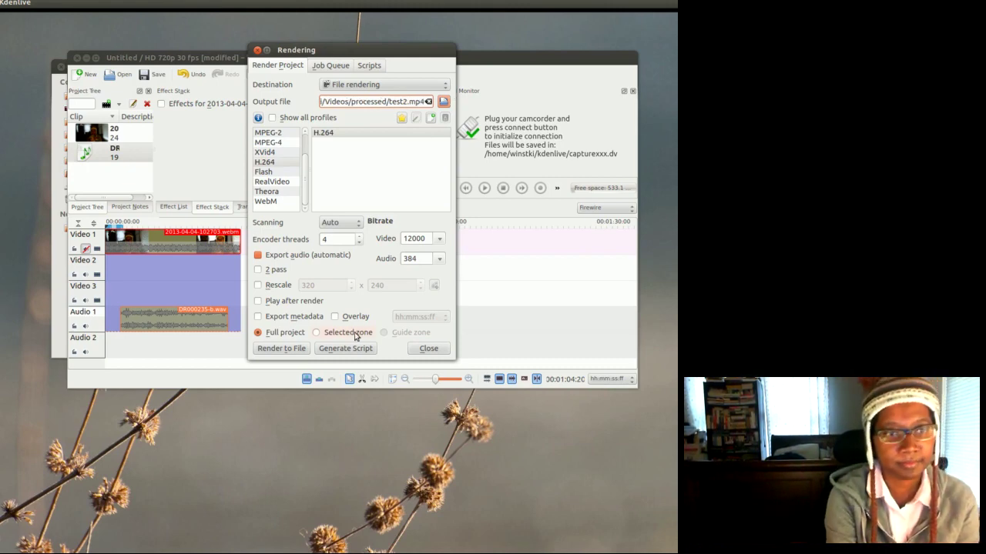
Render the project to test2.mp4 and wait for the job to finish in 00:00:51.
{"action": "left_click", "coordinate": [290, 352]}
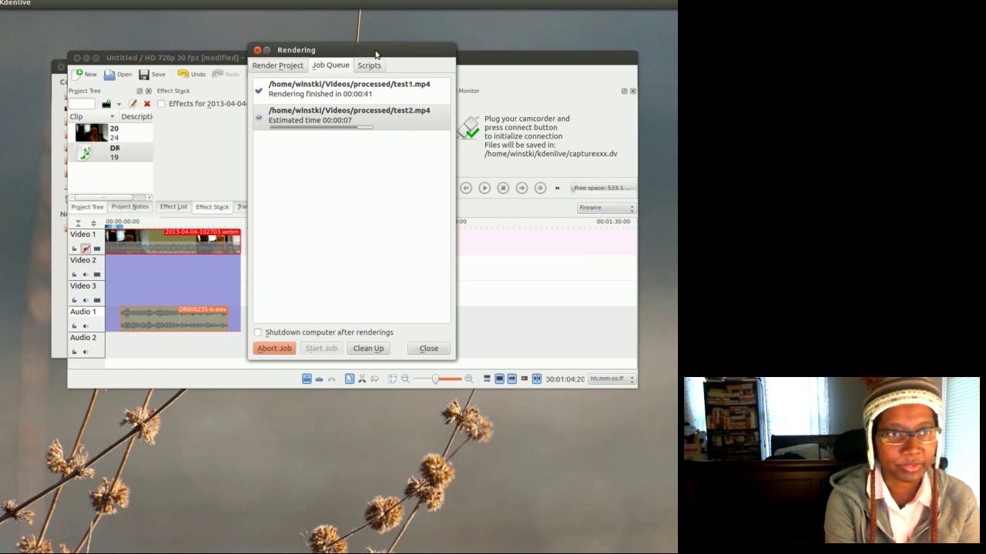
{"action": "left_click_drag", "start_coordinate": [376, 54], "coordinate": [481, 51]}
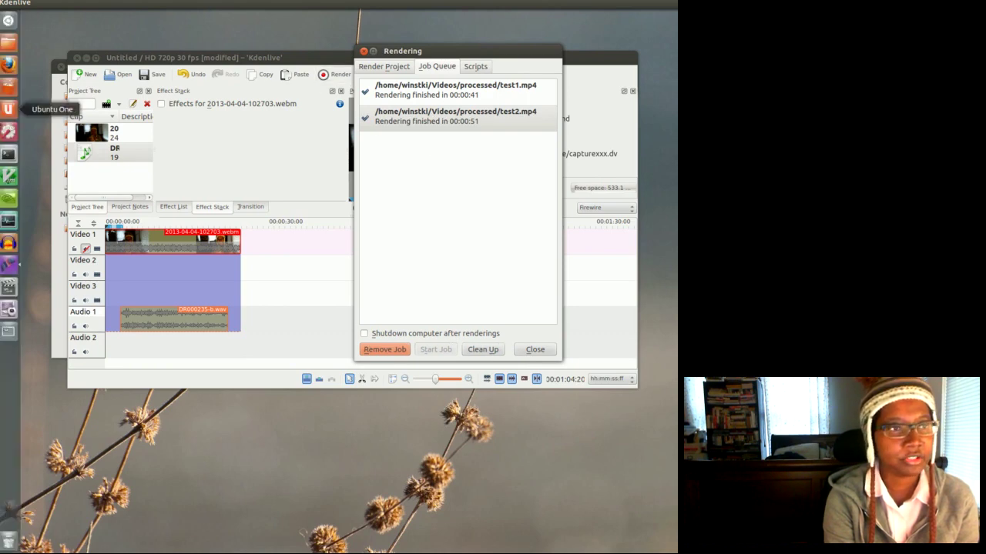
Open test2.mp4 from Videos > processed in Movie Player.
{"action": "left_click", "coordinate": [6, 44]}
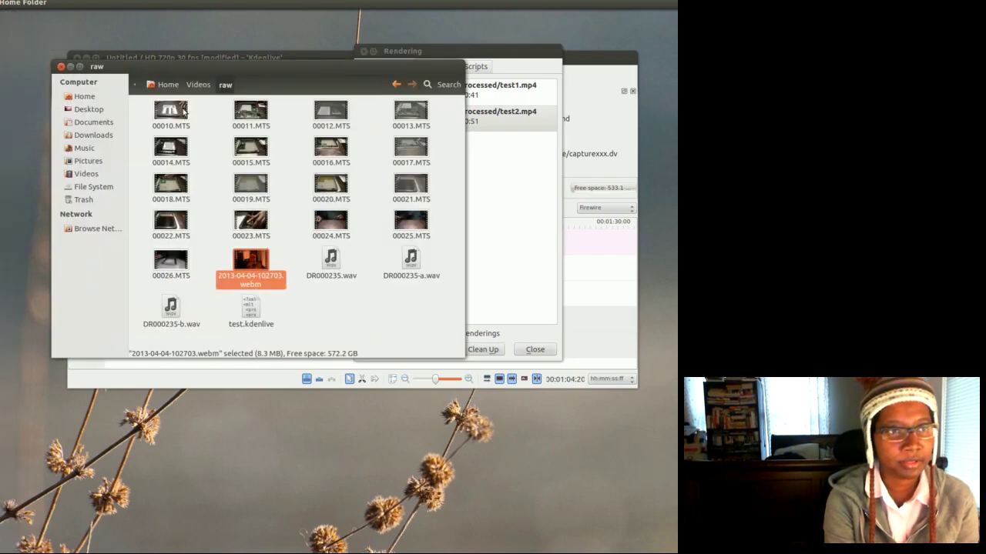
{"action": "left_click", "coordinate": [202, 87]}
{"action": "double_click", "coordinate": [173, 121]}
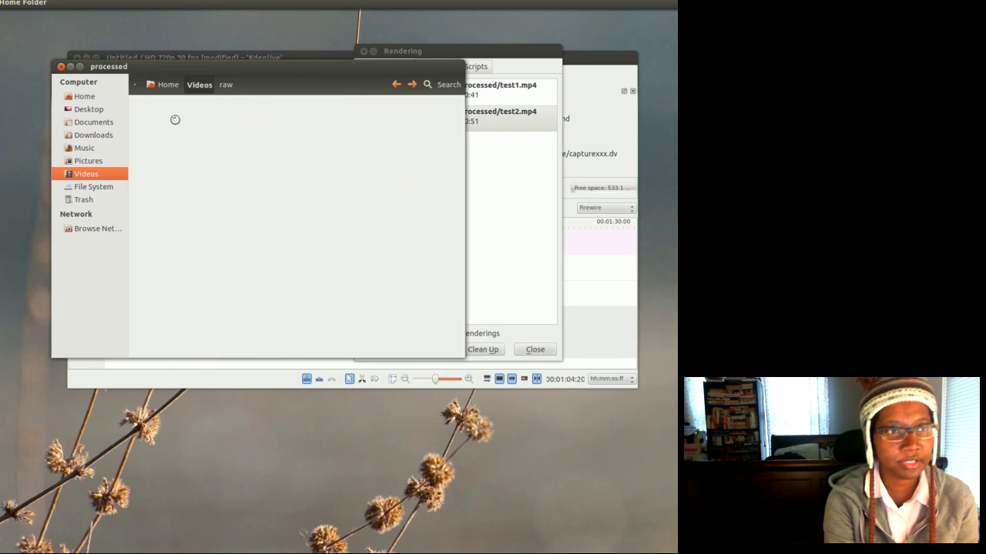
{"action": "left_click", "coordinate": [250, 116]}
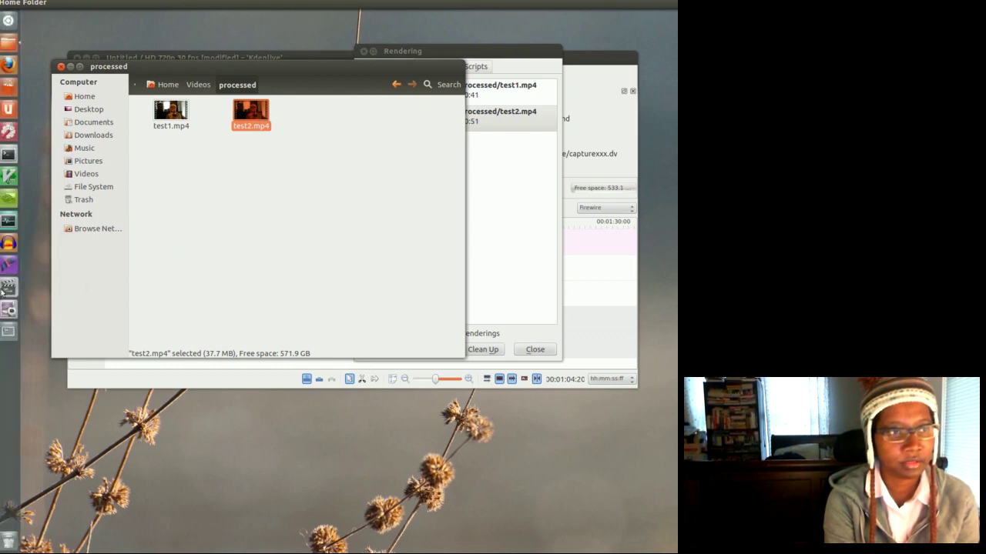
{"action": "left_click", "coordinate": [11, 286]}
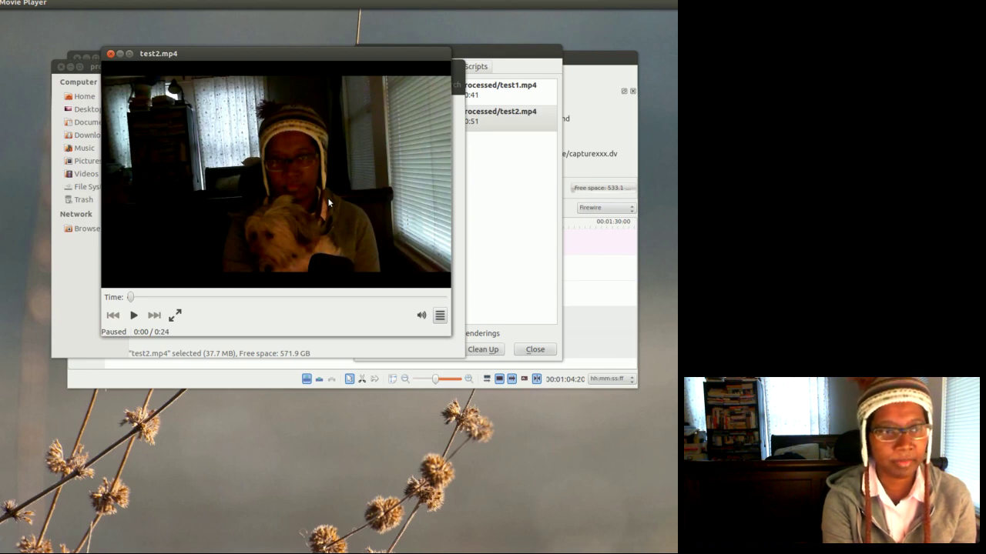
Watch test2.mp4 play through its full 24 seconds, checking audio sync and quality.
{"action": "mouse_move", "coordinate": [7, 154]}
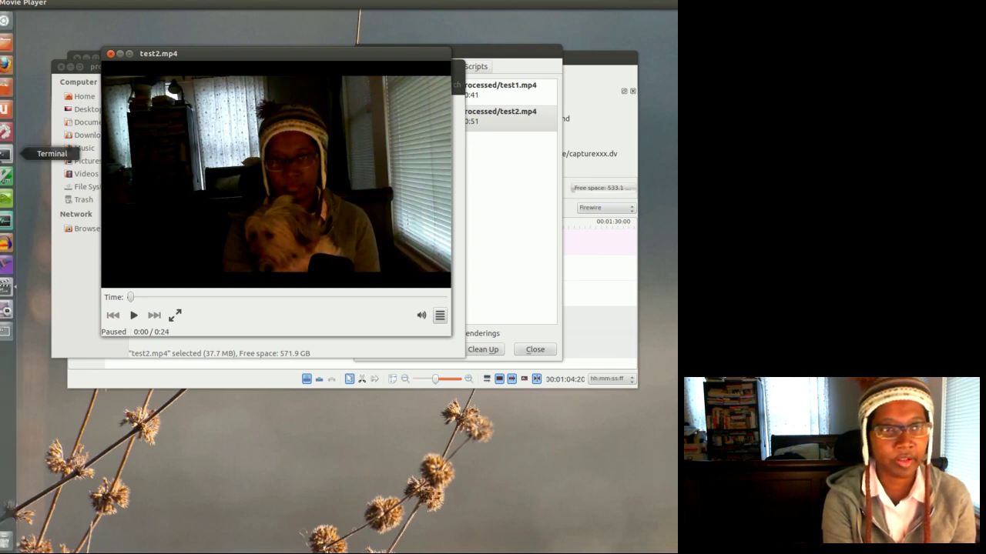
Run the avconv command extracting the webm recording's audio to OUTPUTFILE.mp3 with libmp3lame.
{"action": "left_click", "coordinate": [6, 154]}
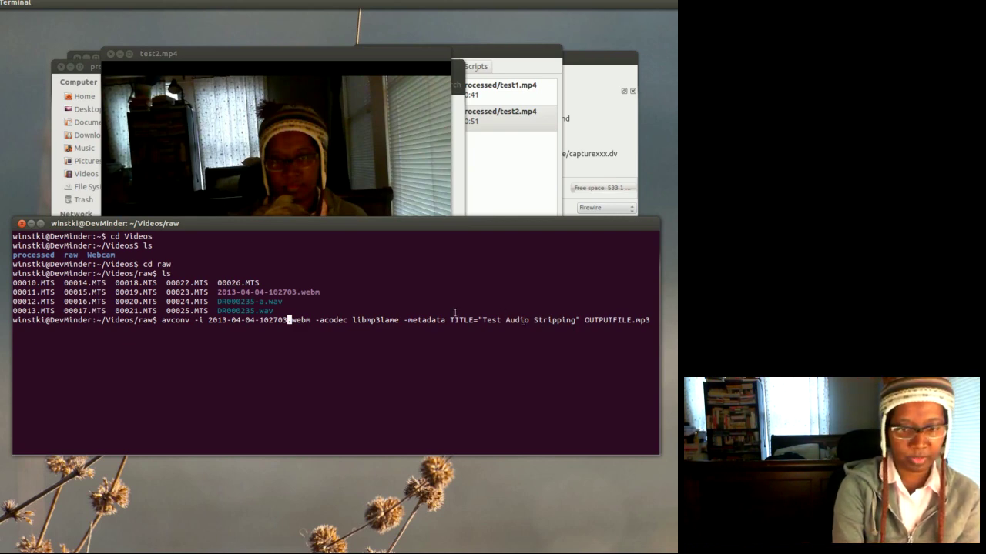
{"action": "key", "text": "Return"}
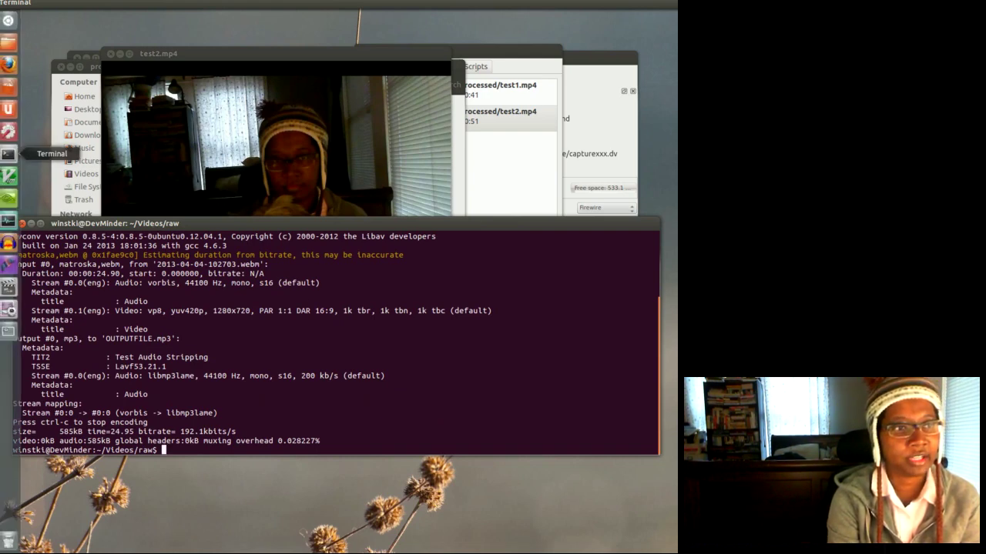
Confirm the new OUTPUTFILE.mp3 exists in the Videos > raw folder.
{"action": "left_click", "coordinate": [8, 42]}
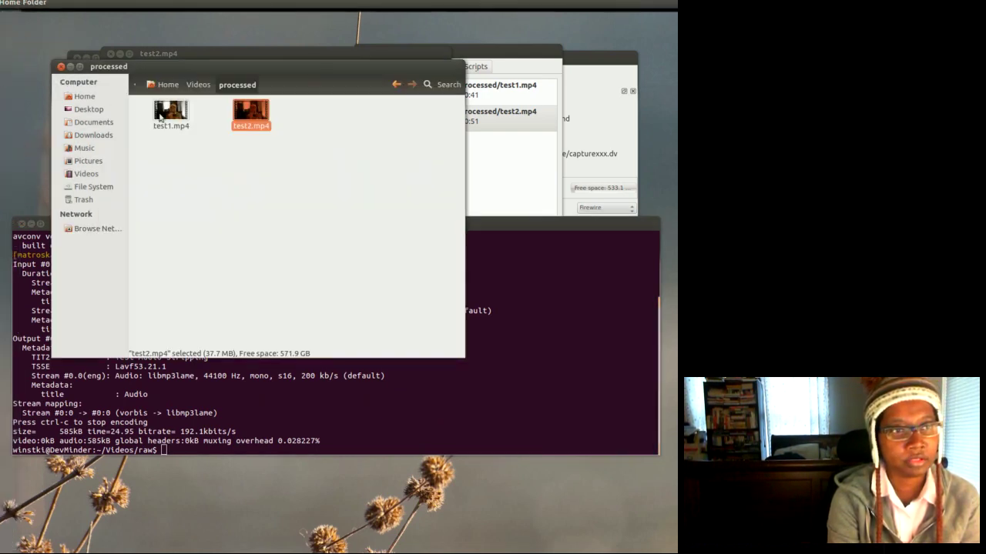
{"action": "left_click", "coordinate": [205, 86]}
{"action": "double_click", "coordinate": [251, 115]}
{"action": "left_click", "coordinate": [256, 309]}
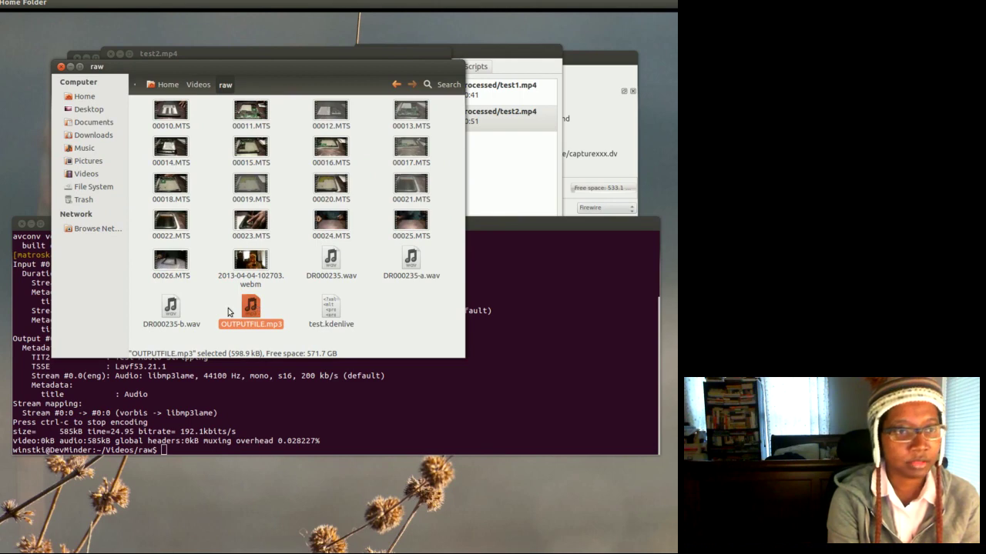
Open OUTPUTFILE.mp3 from the raw folder in a new Audacity window.
{"action": "mouse_move", "coordinate": [0, 287]}
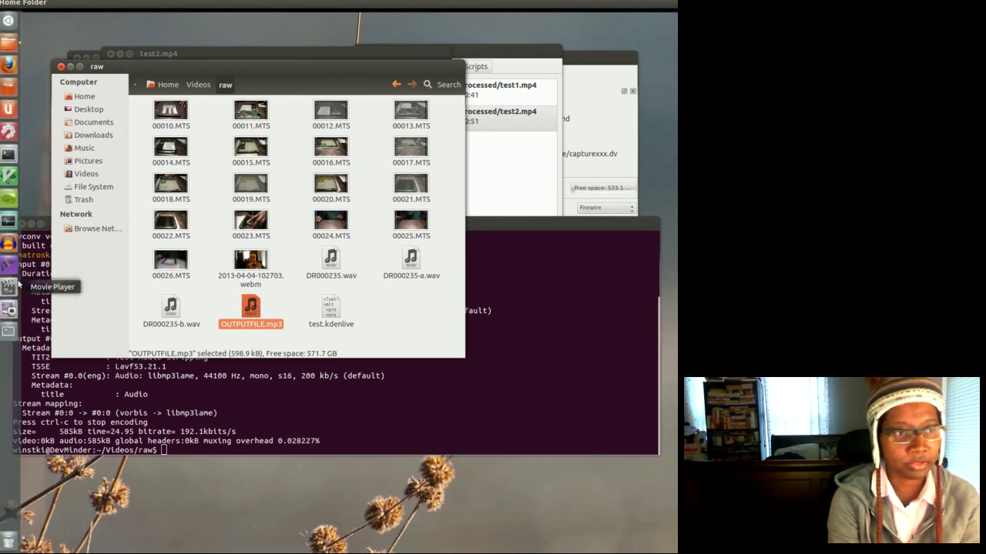
{"action": "left_click", "coordinate": [8, 243]}
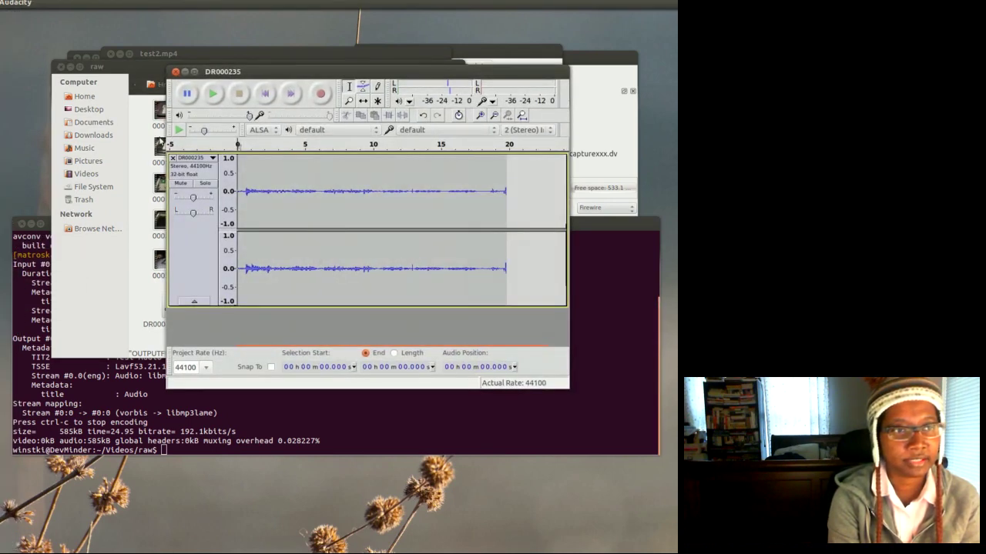
{"action": "left_click", "coordinate": [44, 4]}
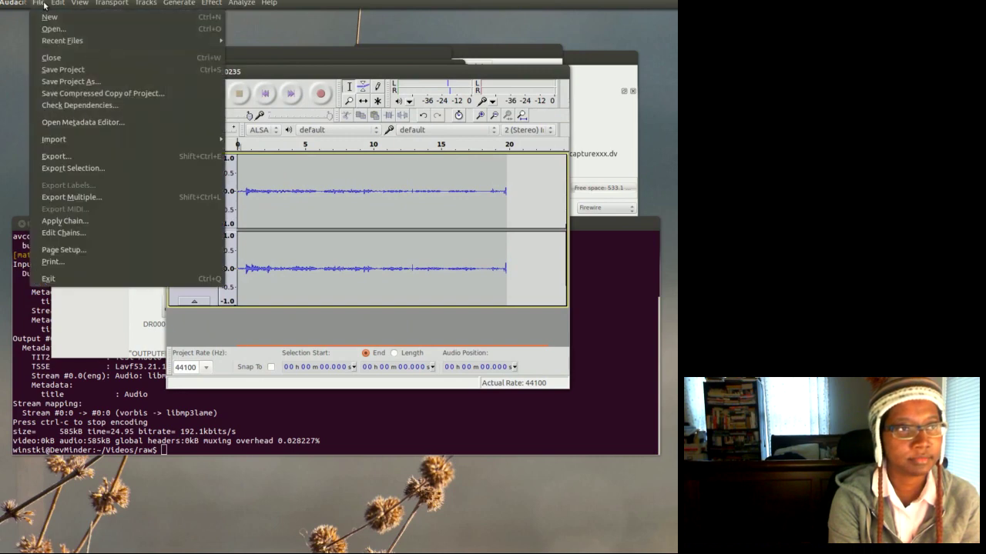
{"action": "left_click", "coordinate": [62, 28]}
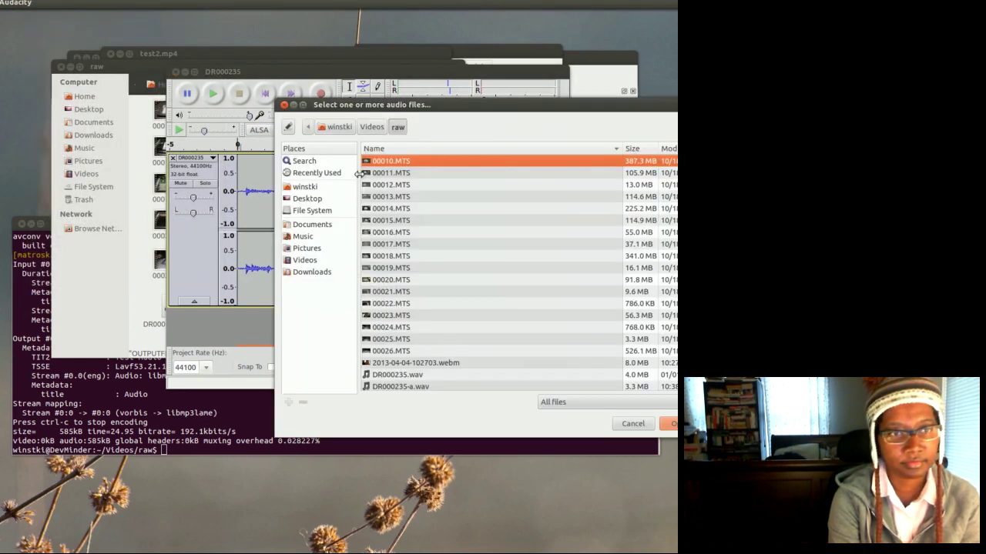
{"action": "left_click", "coordinate": [372, 126]}
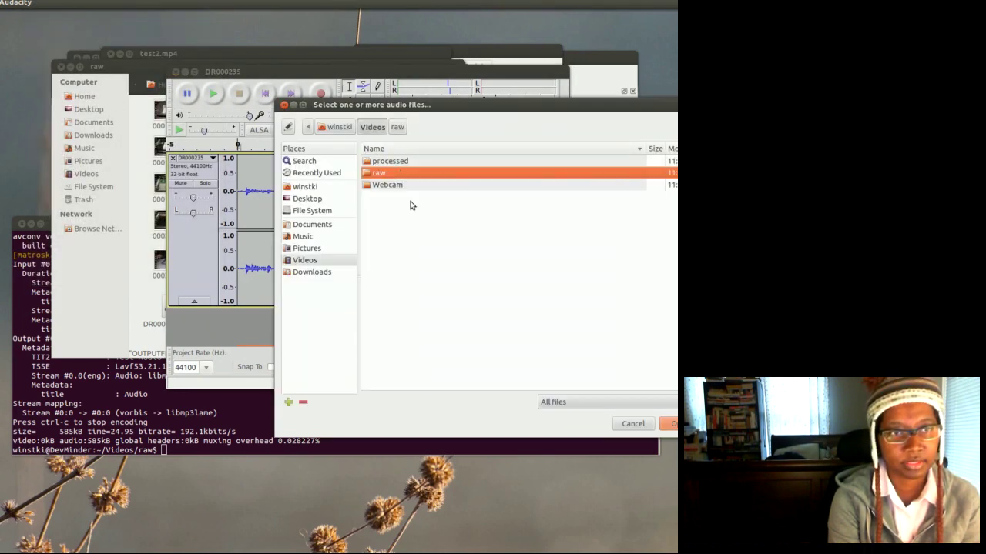
{"action": "left_click", "coordinate": [397, 127]}
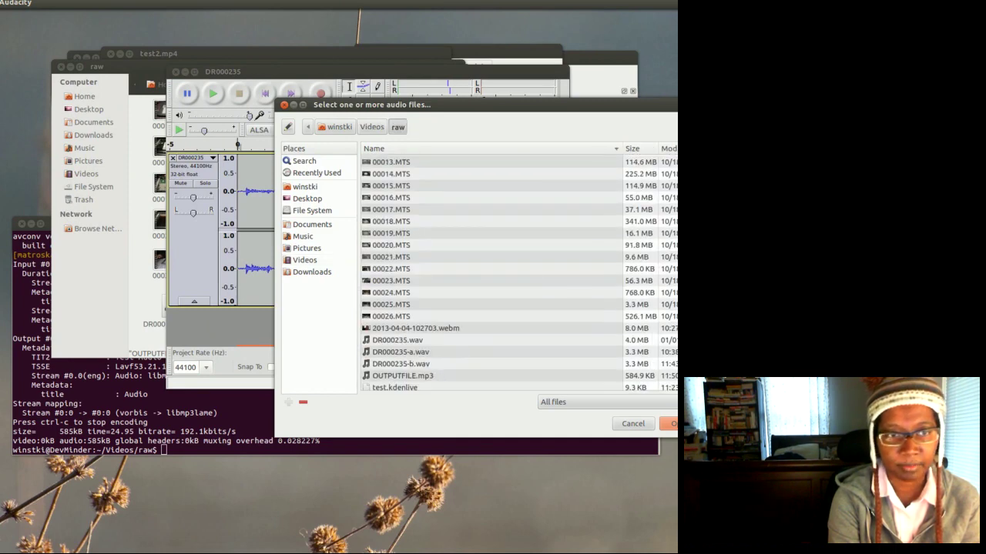
{"action": "scroll", "coordinate": [493, 273], "scroll_direction": "down", "scroll_amount": 1}
{"action": "double_click", "coordinate": [413, 371]}
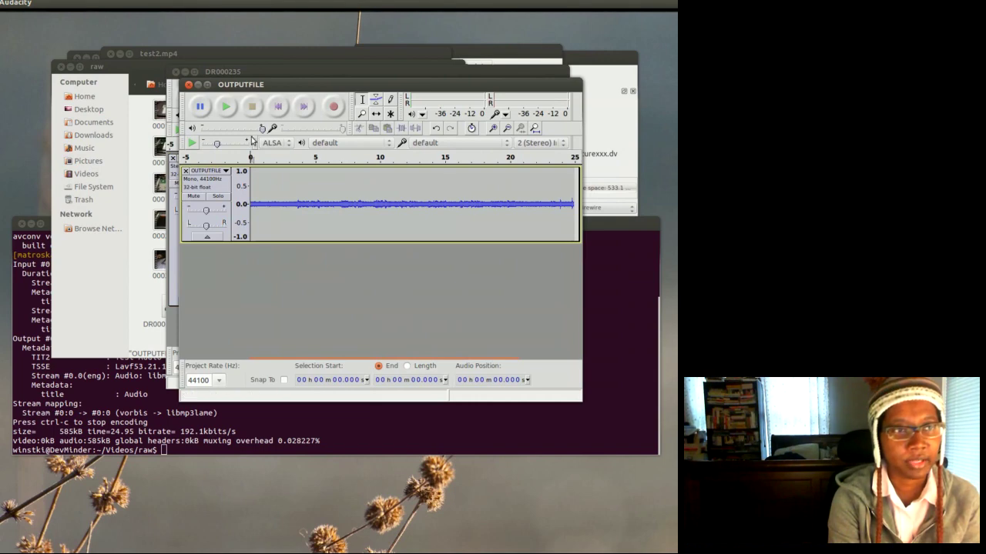
Play the start of the extracted audio a couple of times, stopping playback each time.
{"action": "left_click", "coordinate": [221, 113]}
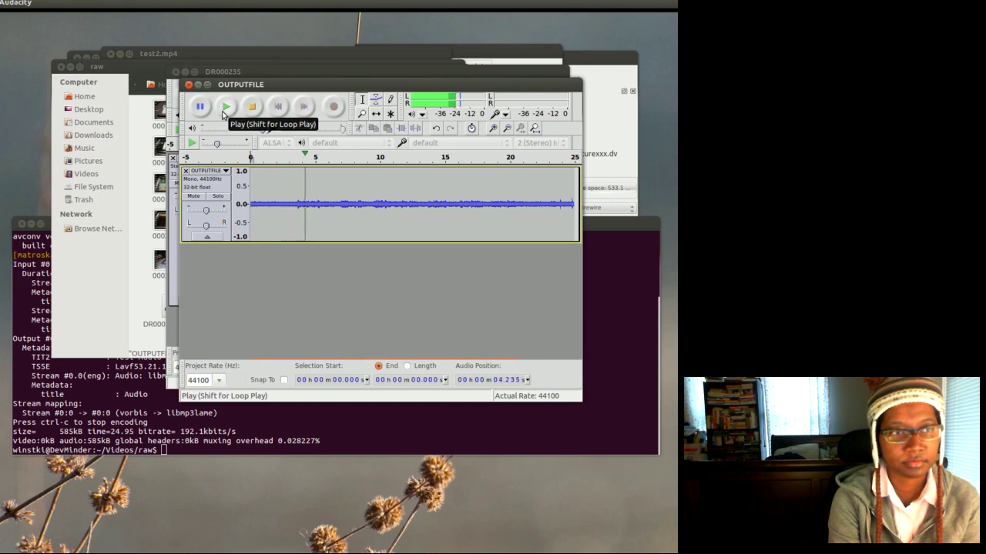
{"action": "left_click", "coordinate": [222, 113]}
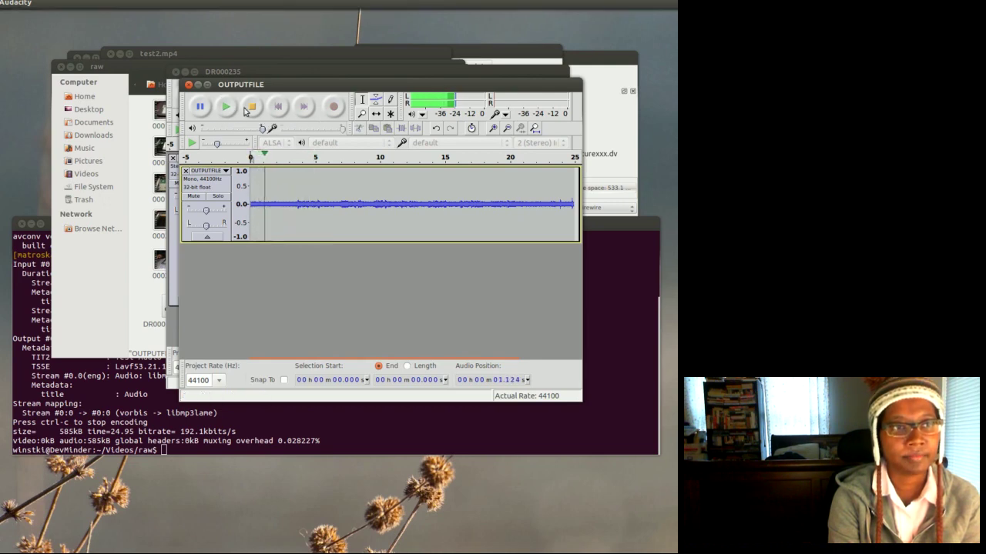
{"action": "left_click", "coordinate": [252, 107]}
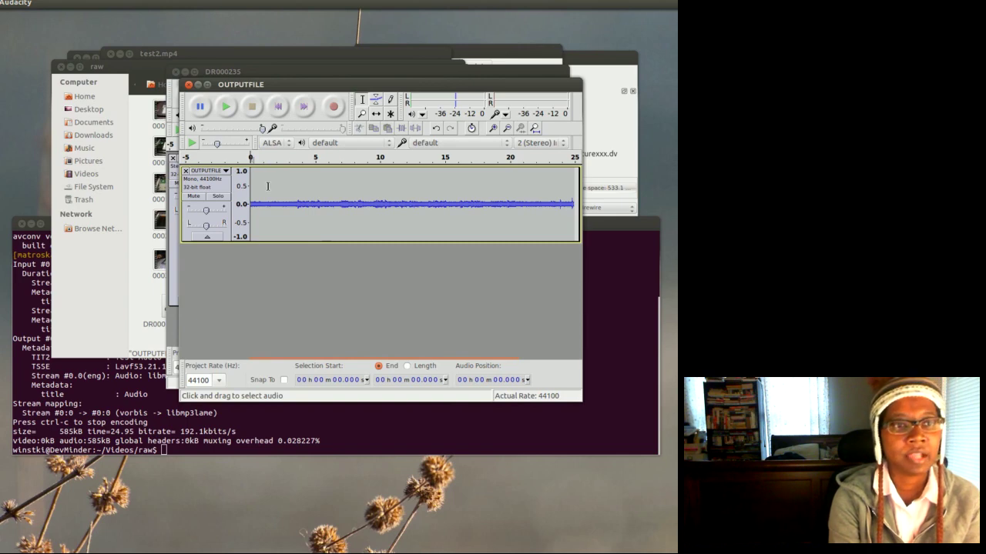
{"action": "left_click", "coordinate": [228, 112]}
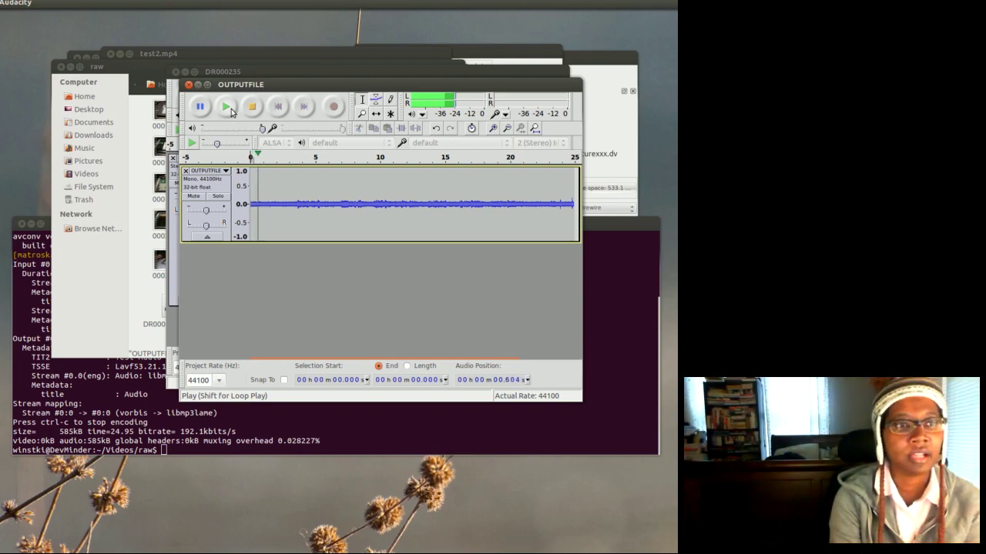
{"action": "key", "text": "space"}
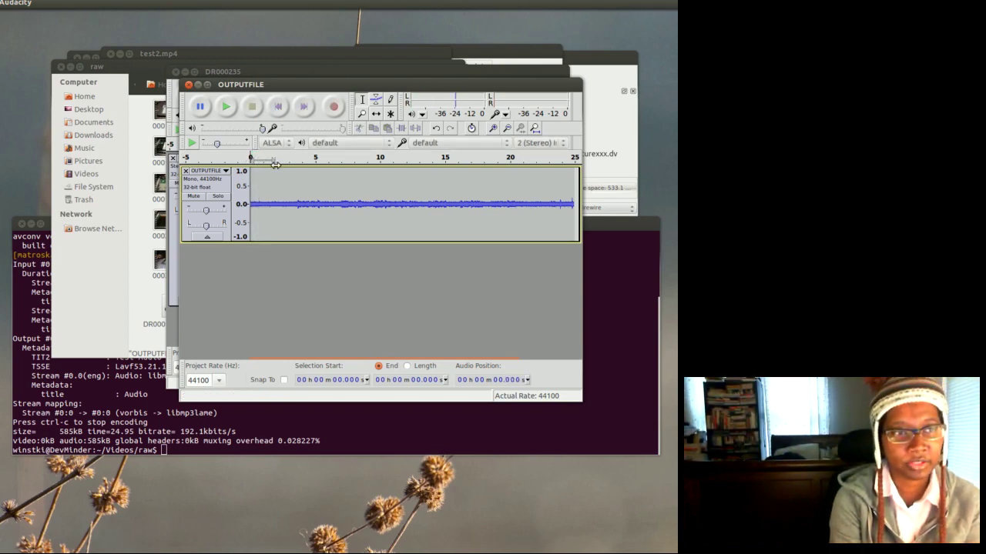
Select the opening noise-only stretch from 0 to 2.145 seconds.
{"action": "left_click_drag", "start_coordinate": [252, 178], "coordinate": [273, 182]}
{"action": "left_click", "coordinate": [270, 188]}
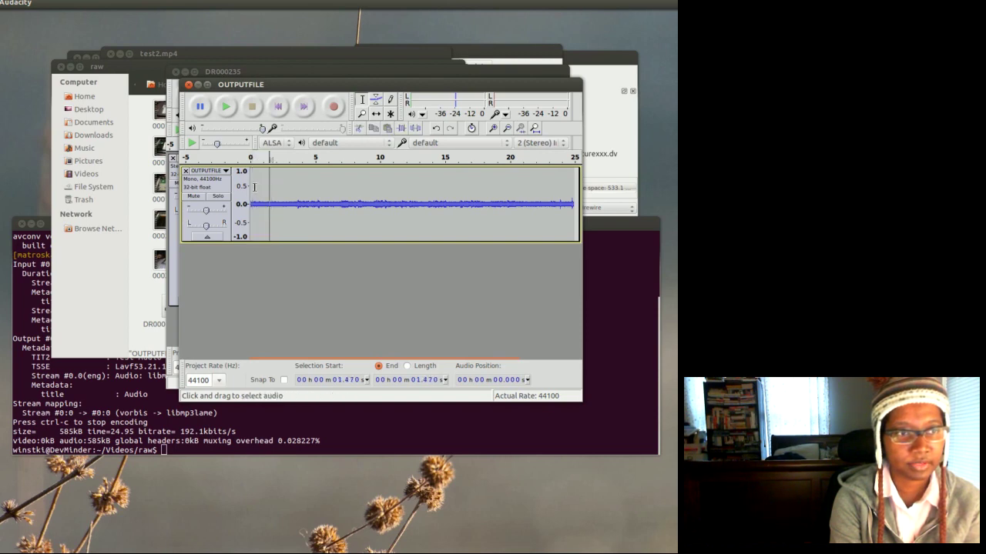
{"action": "left_click", "coordinate": [251, 183]}
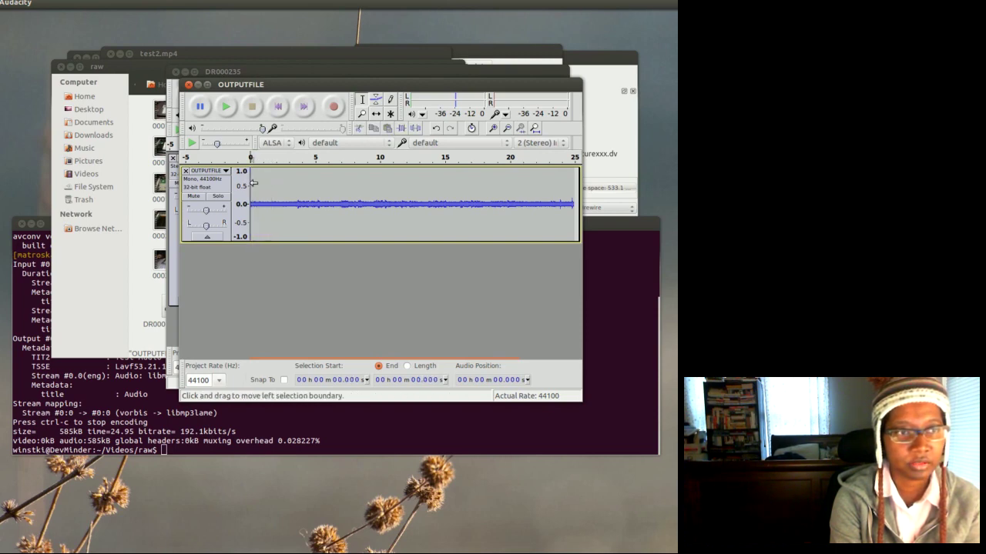
{"action": "left_click_drag", "start_coordinate": [253, 182], "coordinate": [274, 186]}
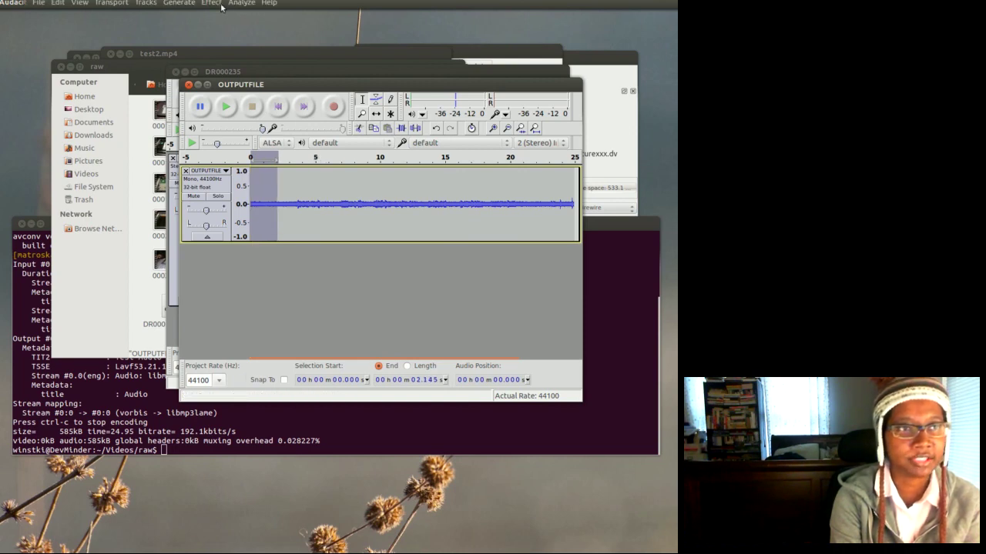
Capture a Noise Removal noise profile from the selected opening stretch.
{"action": "left_click", "coordinate": [206, 4]}
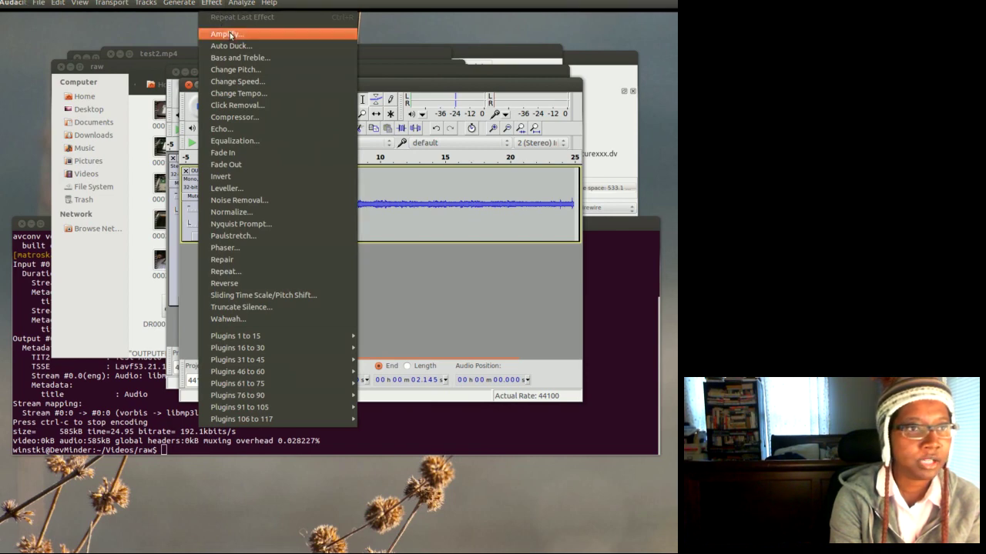
{"action": "left_click", "coordinate": [280, 200]}
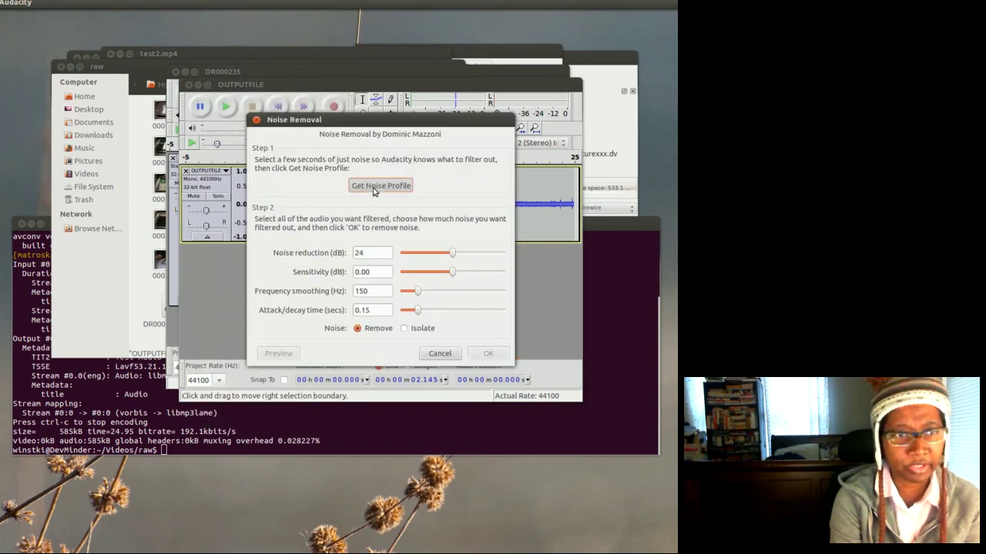
{"action": "left_click", "coordinate": [375, 188]}
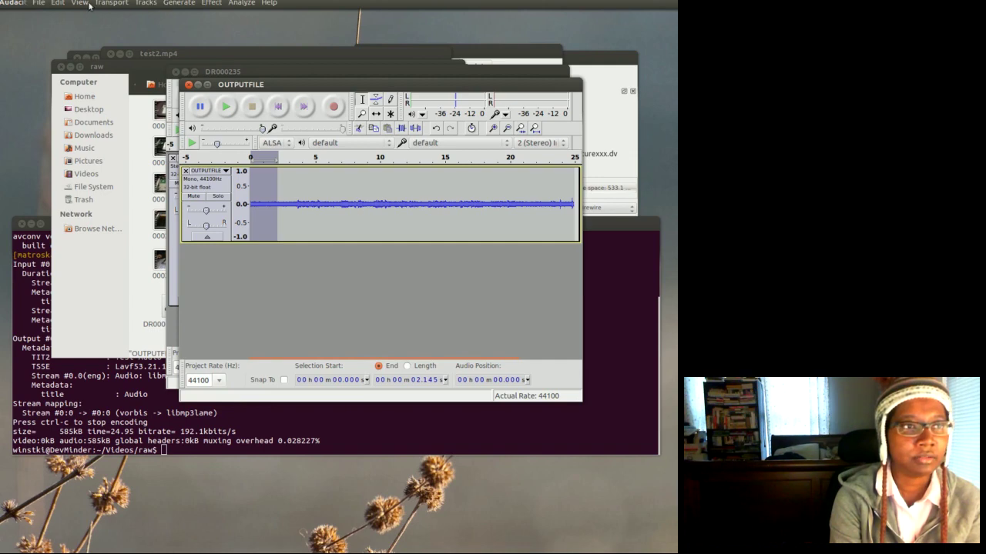
Select the whole track and apply Noise Removal with 24 dB reduction.
{"action": "left_click", "coordinate": [58, 3]}
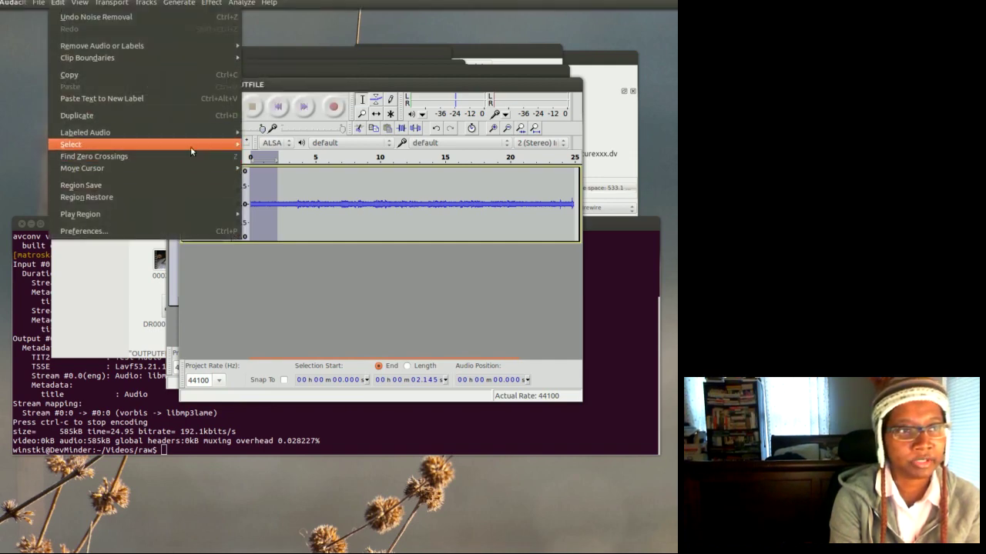
{"action": "mouse_move", "coordinate": [190, 147]}
{"action": "left_click", "coordinate": [265, 148]}
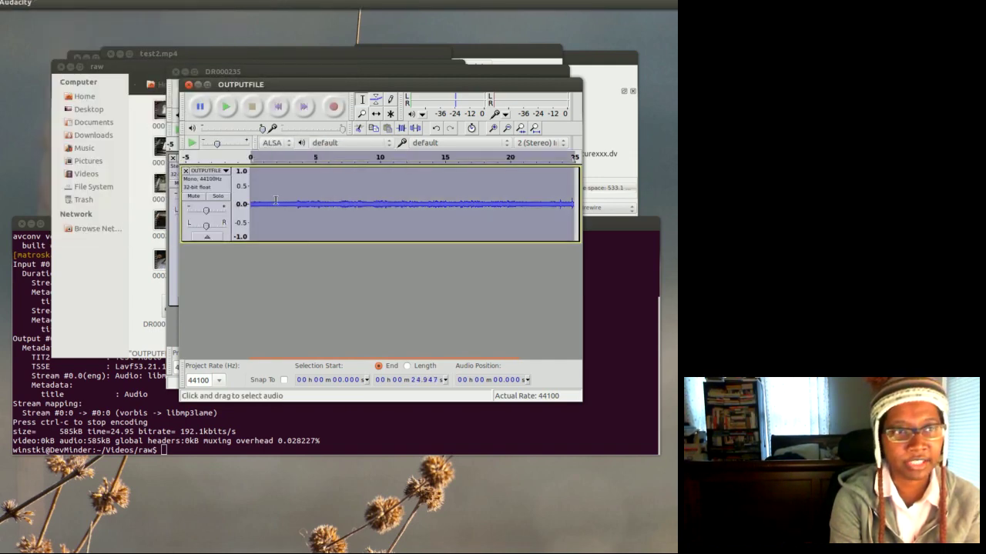
{"action": "left_click", "coordinate": [211, 3]}
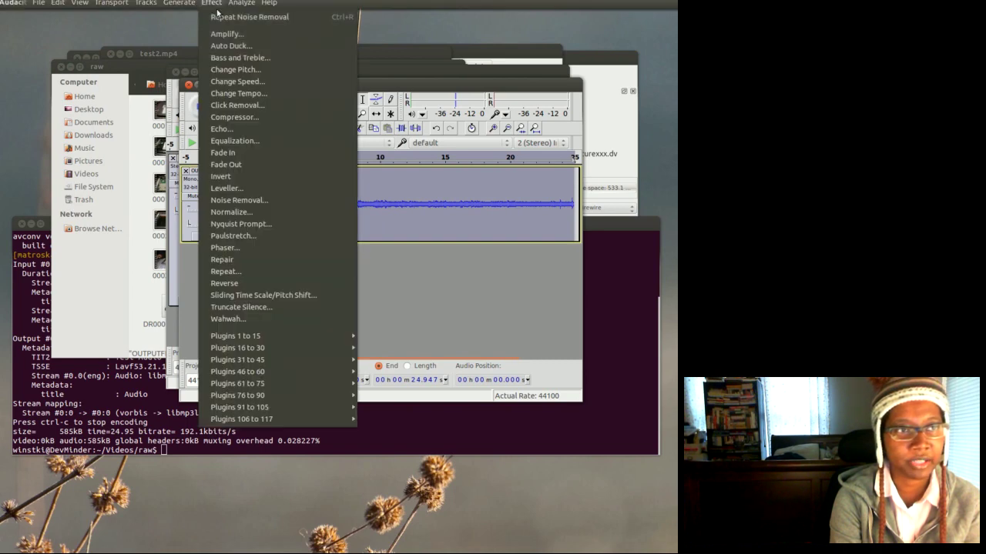
{"action": "left_click", "coordinate": [285, 202]}
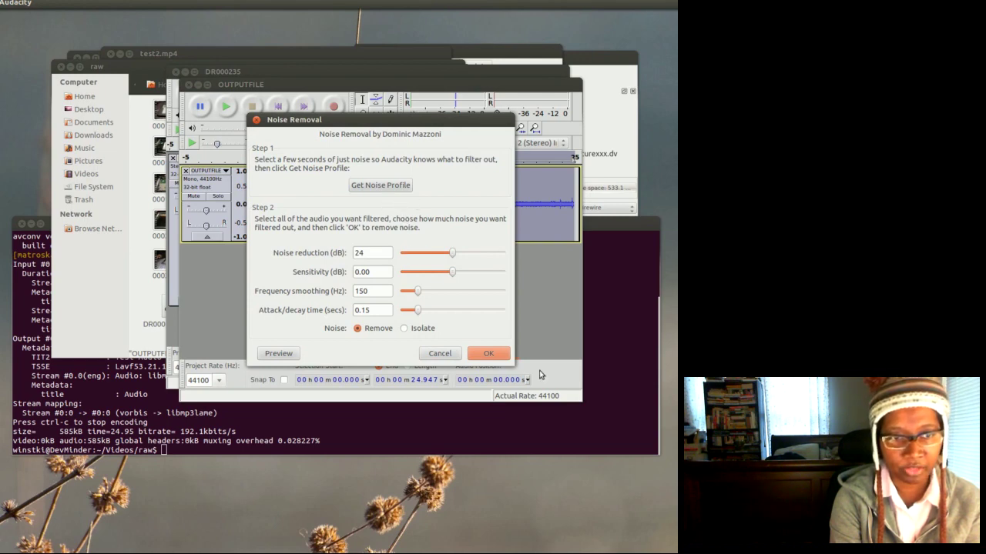
{"action": "left_click", "coordinate": [488, 355]}
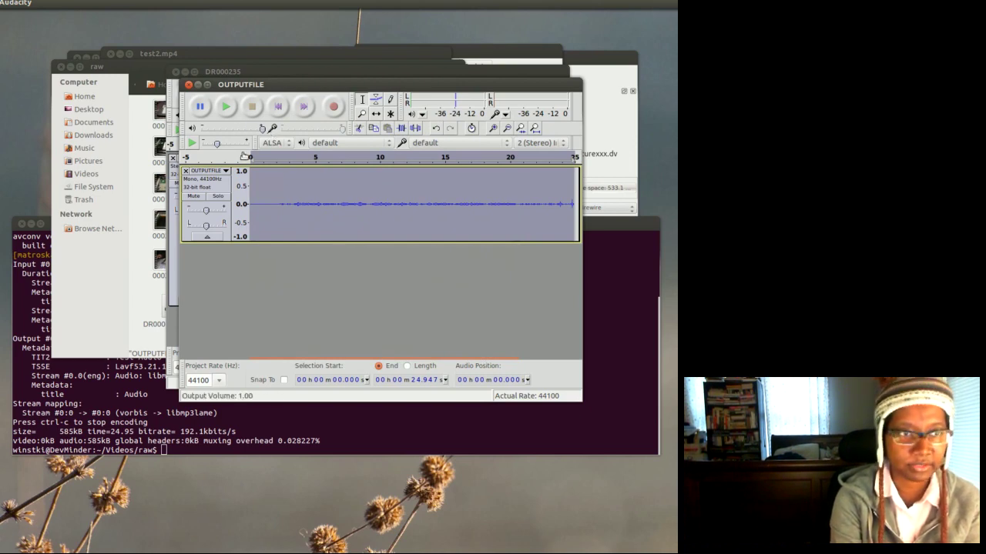
Play about 9 seconds of the noise-reduced track from 0 s, then stop playback.
{"action": "left_click", "coordinate": [276, 219]}
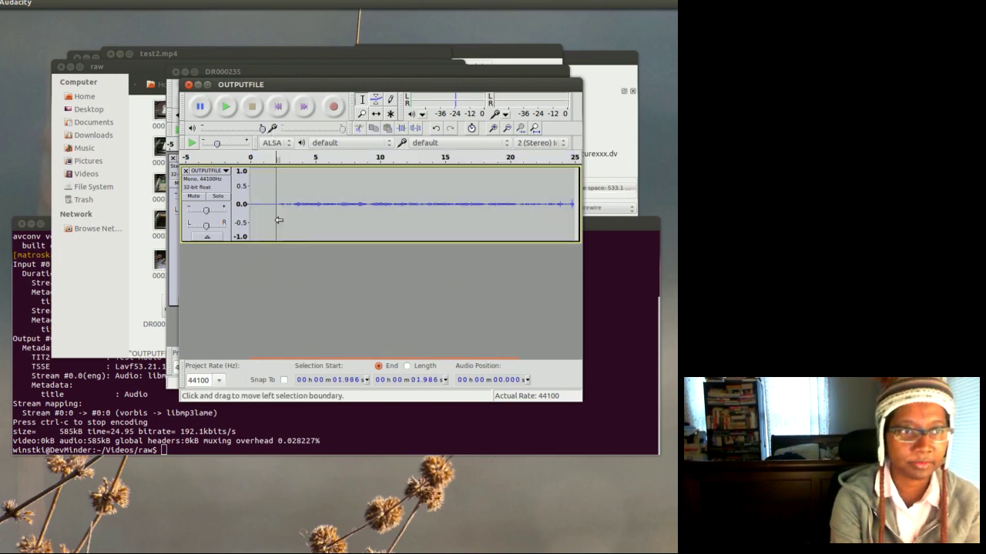
{"action": "left_click", "coordinate": [248, 190]}
{"action": "left_click", "coordinate": [226, 109]}
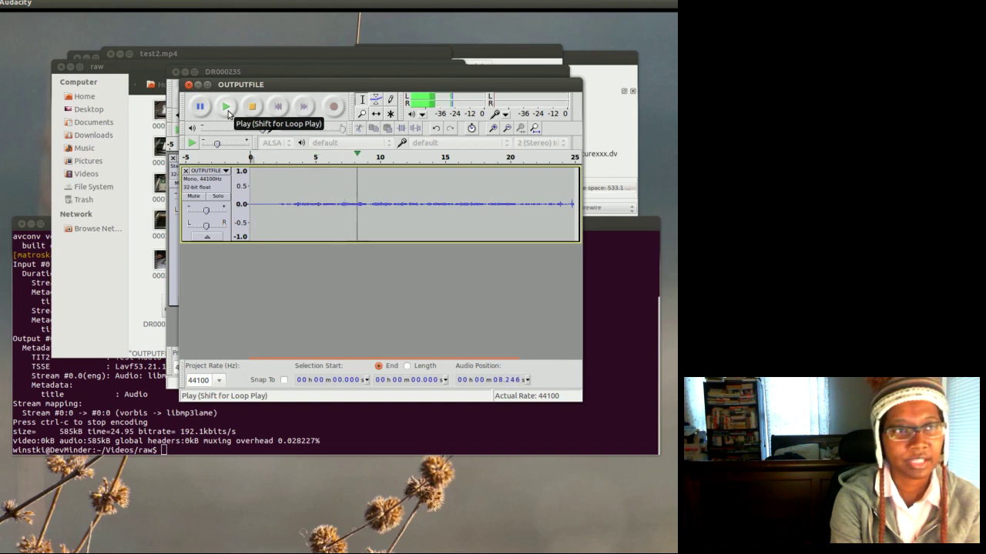
{"action": "left_click", "coordinate": [200, 106]}
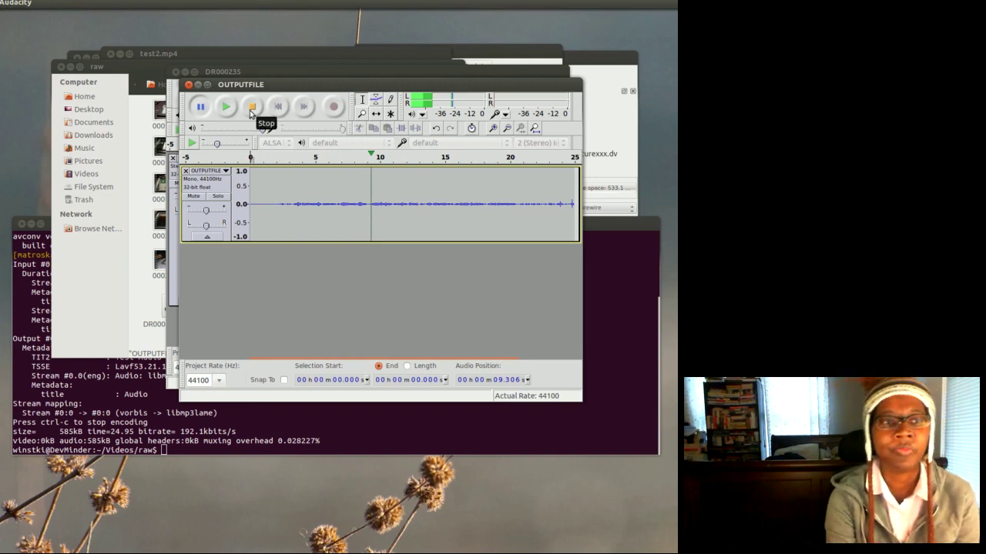
{"action": "left_click", "coordinate": [193, 5]}
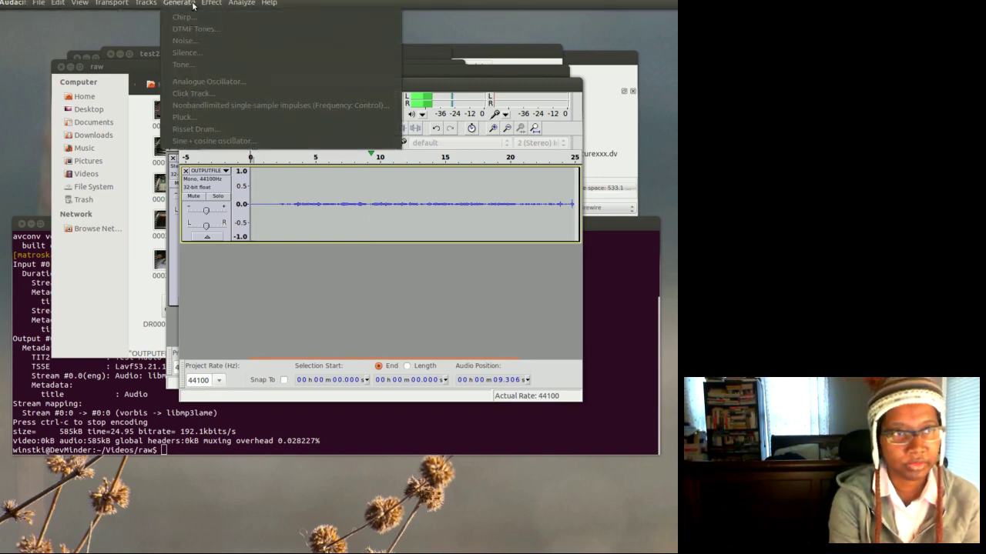
{"action": "left_click", "coordinate": [213, 5]}
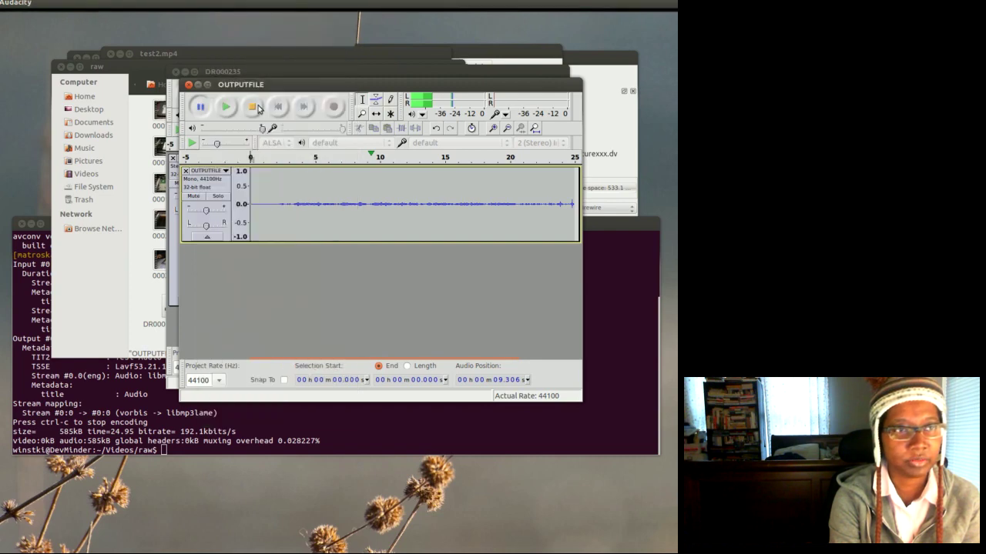
{"action": "left_click", "coordinate": [258, 107]}
Amplify the track by 27.9 dB with Allow clipping ticked.
{"action": "left_click", "coordinate": [179, 3]}
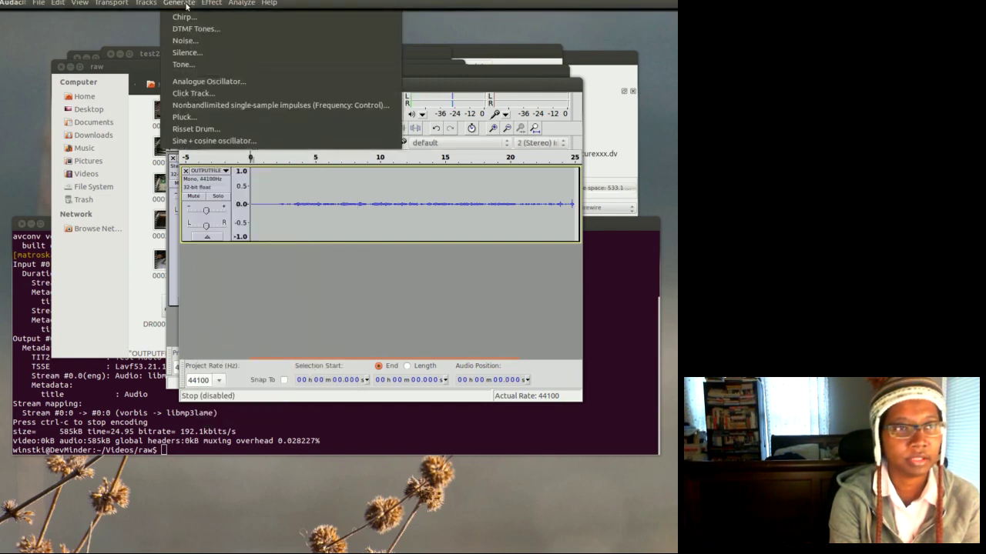
{"action": "mouse_move", "coordinate": [212, 4]}
{"action": "left_click", "coordinate": [226, 34]}
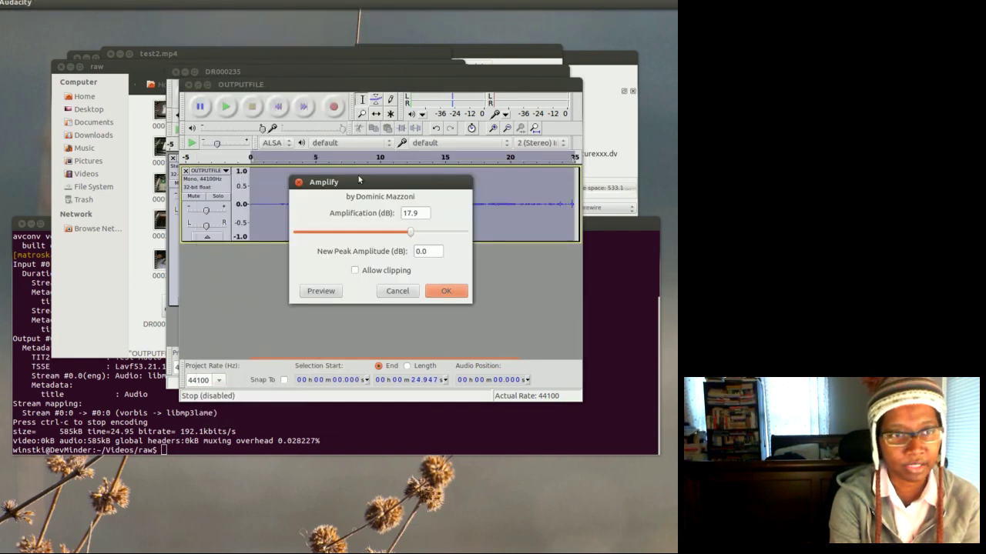
{"action": "left_click", "coordinate": [430, 238]}
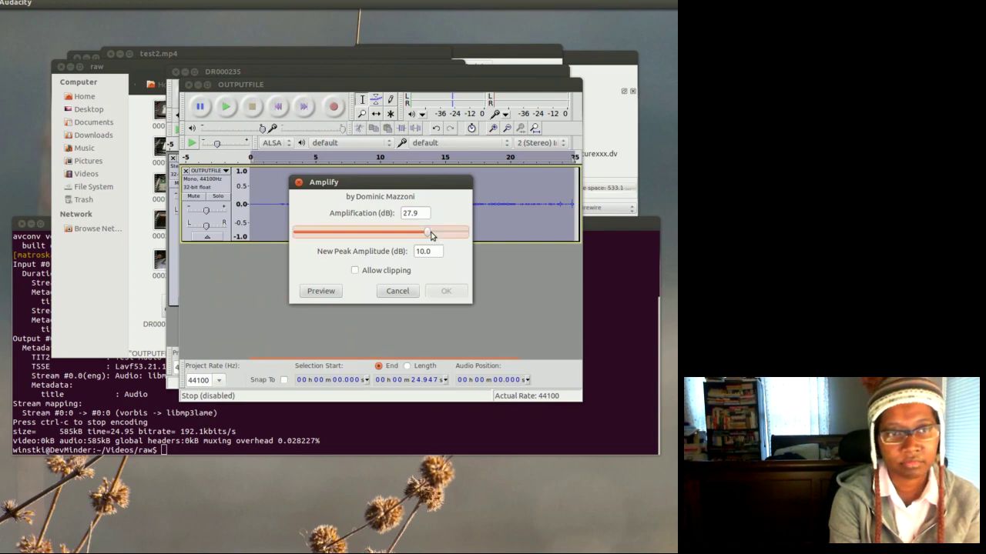
{"action": "left_click", "coordinate": [397, 273]}
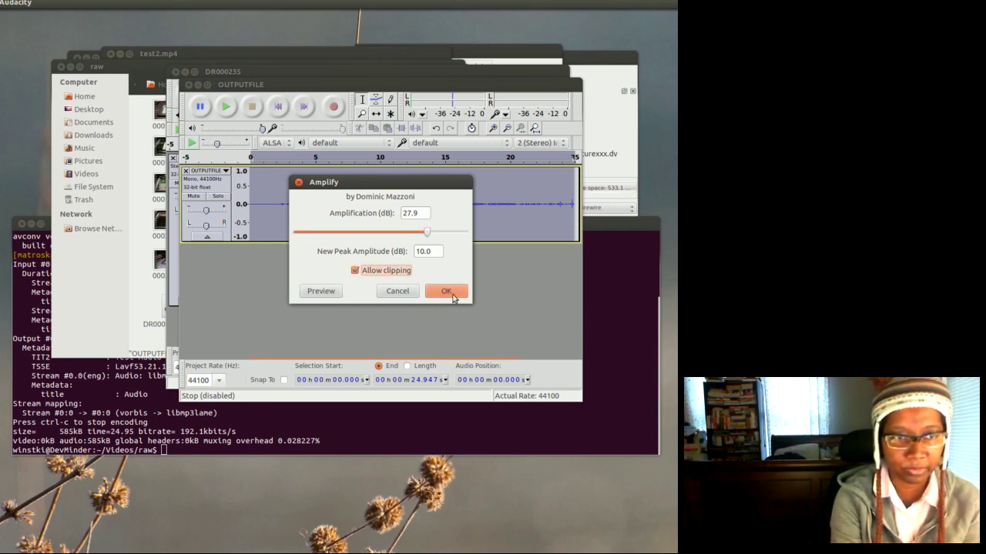
{"action": "left_click", "coordinate": [453, 293]}
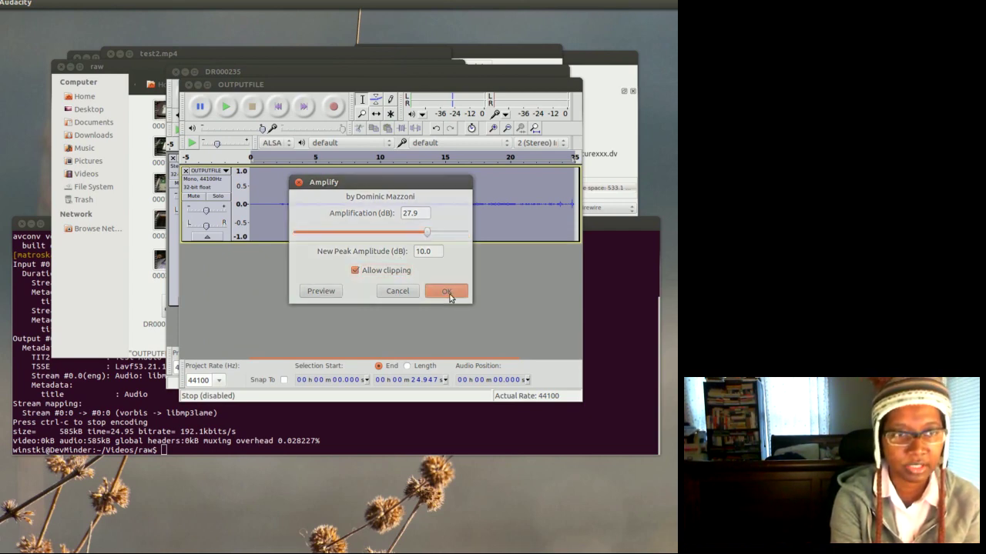
{"action": "left_click", "coordinate": [275, 192]}
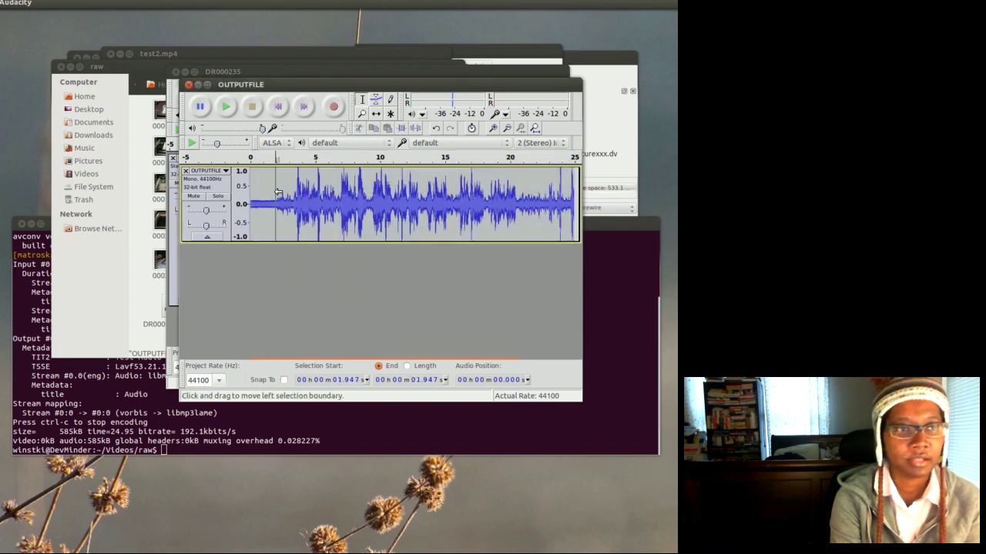
{"action": "left_click", "coordinate": [225, 107]}
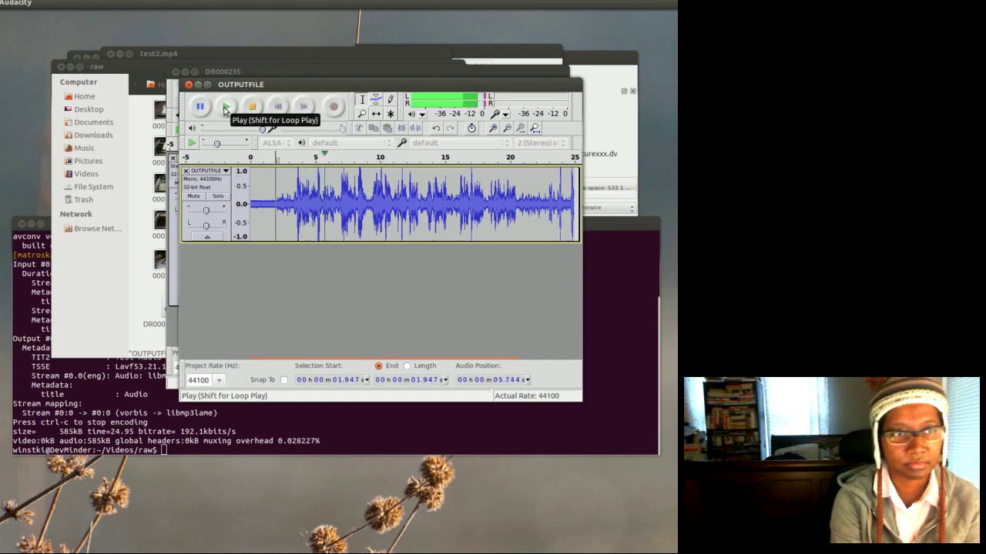
{"action": "left_click", "coordinate": [224, 108]}
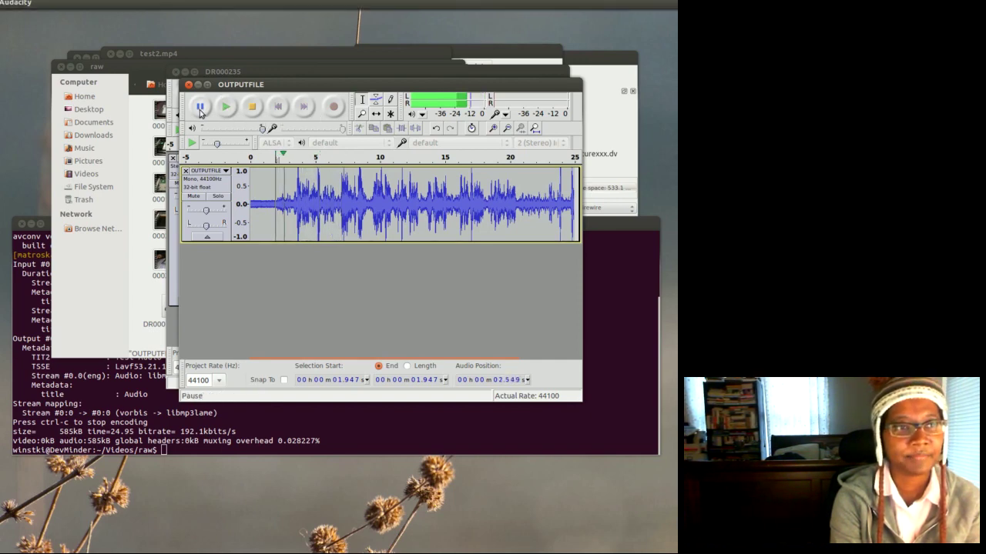
{"action": "left_click", "coordinate": [200, 107]}
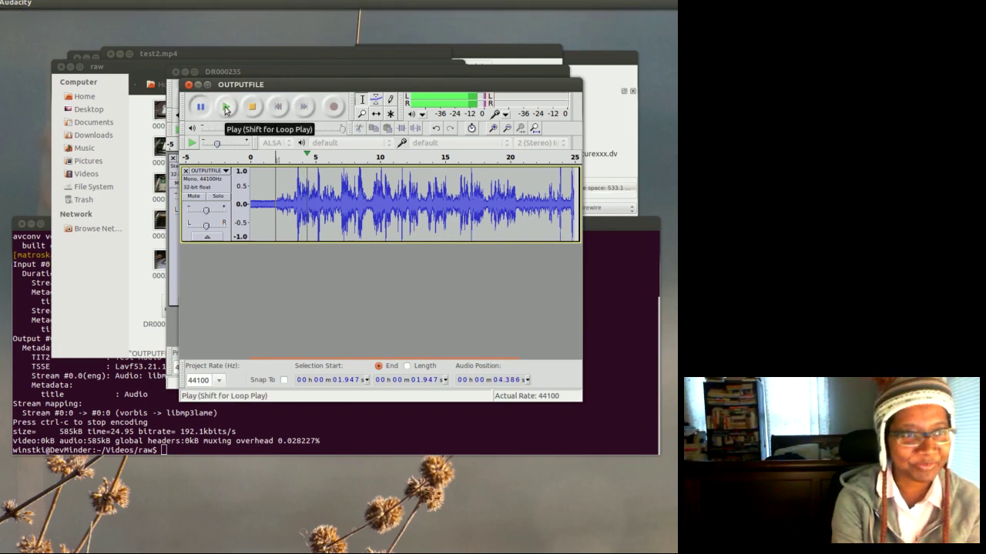
{"action": "mouse_move", "coordinate": [95, 6]}
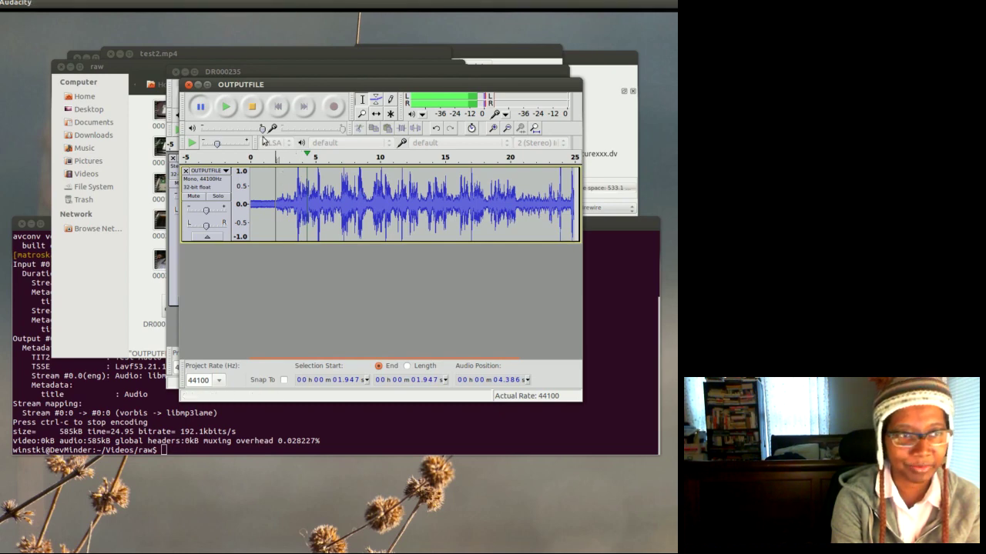
{"action": "left_click", "coordinate": [231, 108]}
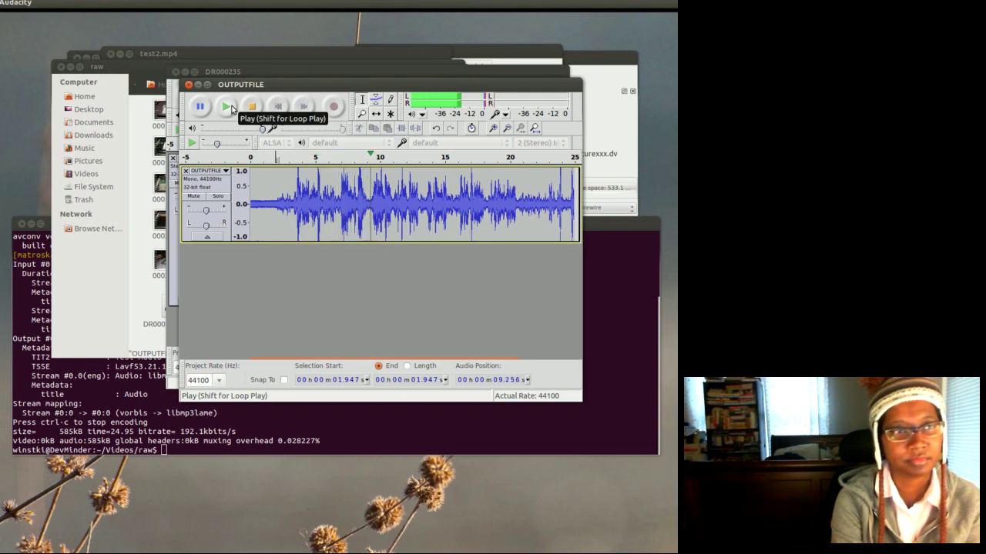
{"action": "left_click", "coordinate": [251, 108]}
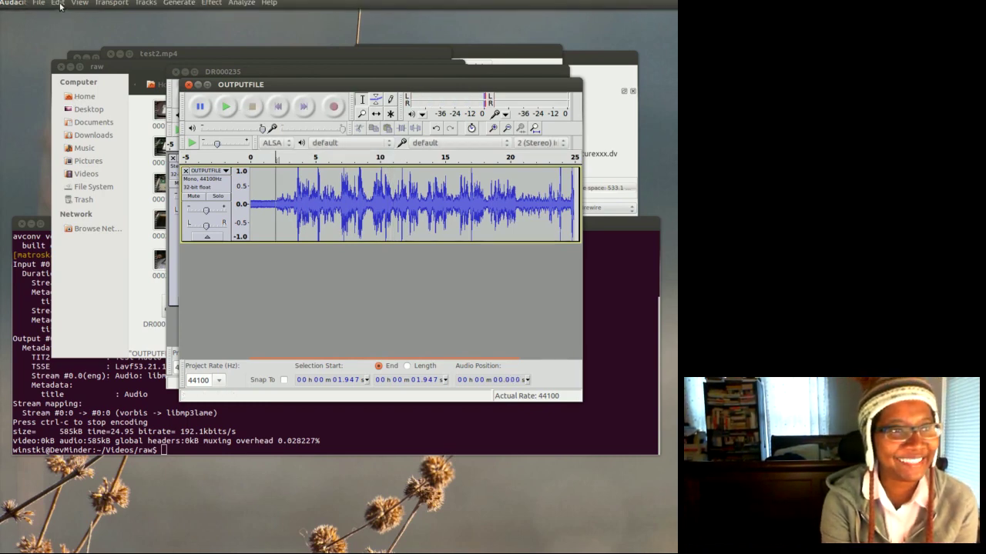
Undo the 27.9 dB amplification and listen to the quiet original audio.
{"action": "left_click", "coordinate": [58, 2]}
{"action": "left_click", "coordinate": [91, 17]}
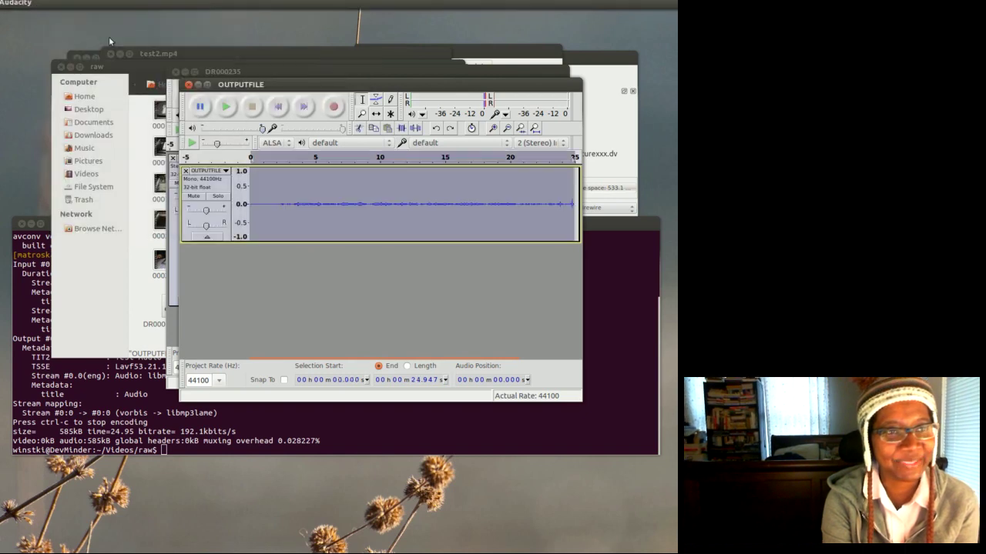
{"action": "left_click", "coordinate": [230, 113]}
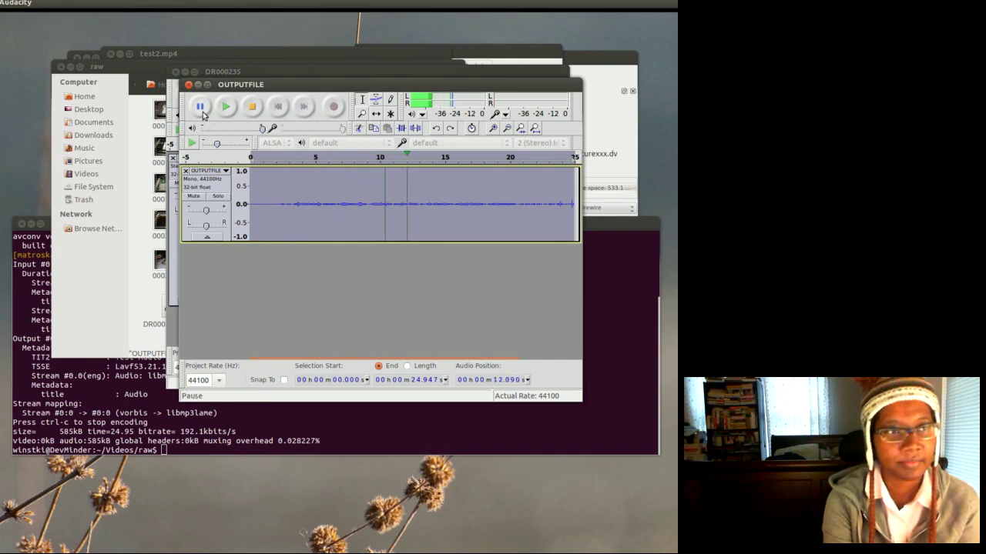
{"action": "left_click", "coordinate": [251, 108]}
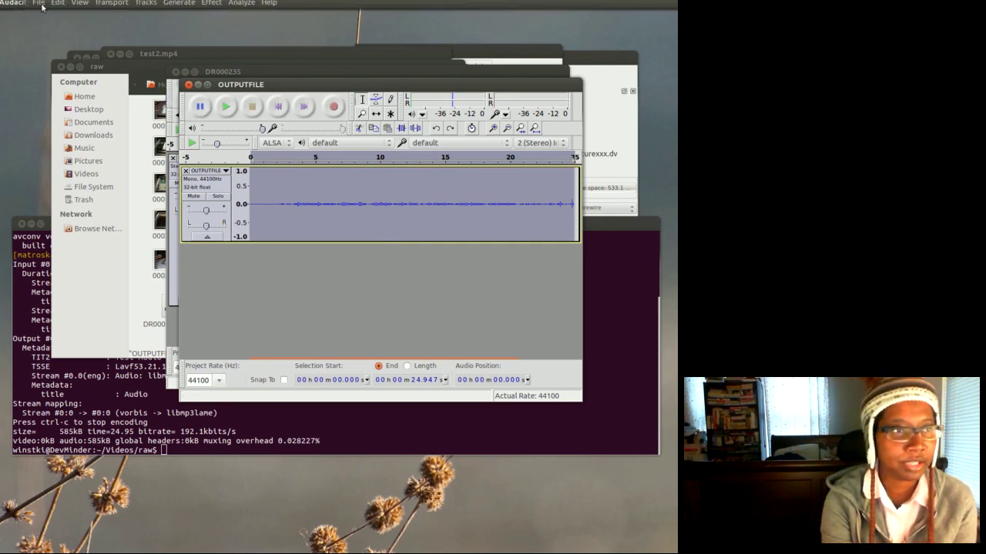
Export the selected Audacity audio as DR000235-c.wav in the raw folder, keeping its metadata.
{"action": "left_click", "coordinate": [38, 4]}
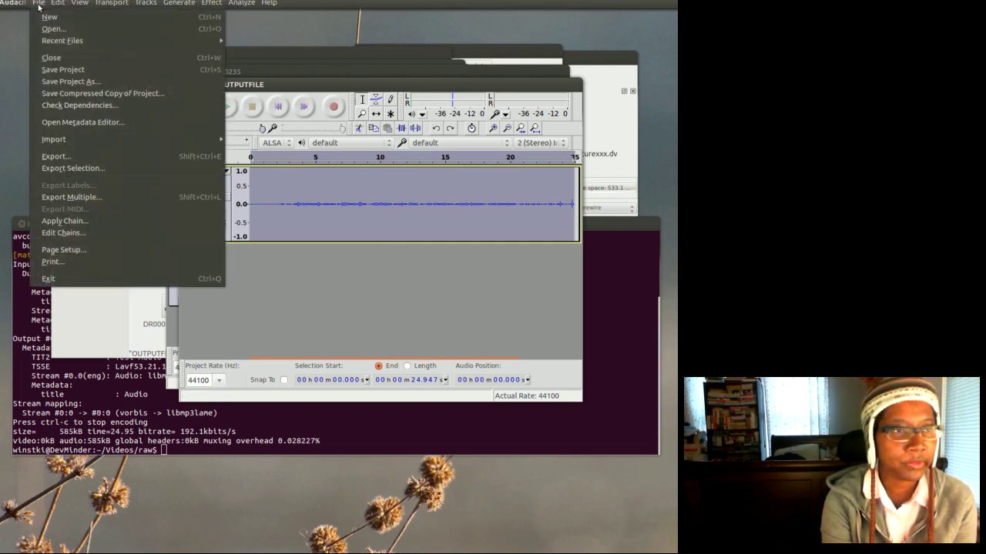
{"action": "left_click", "coordinate": [89, 164]}
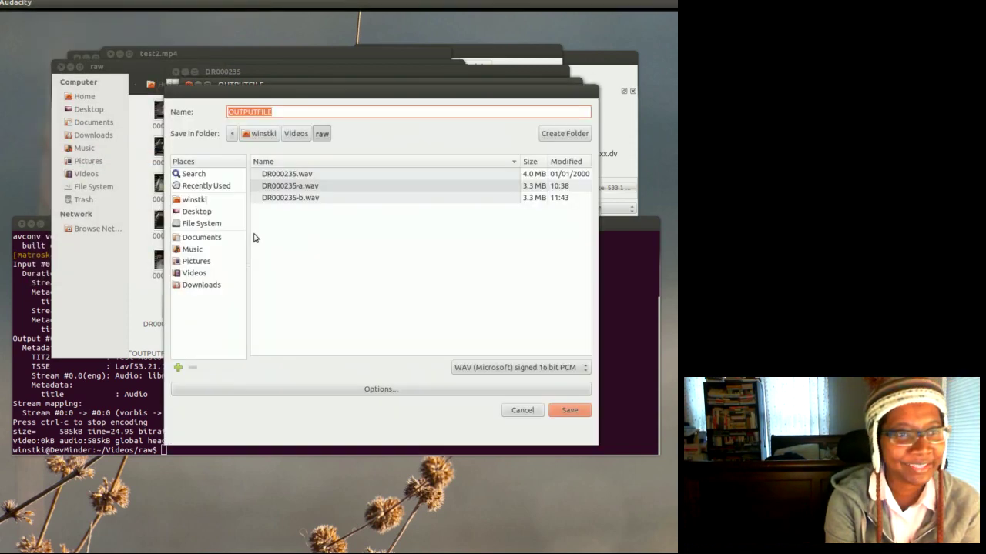
{"action": "left_click", "coordinate": [304, 197]}
{"action": "left_click", "coordinate": [266, 111]}
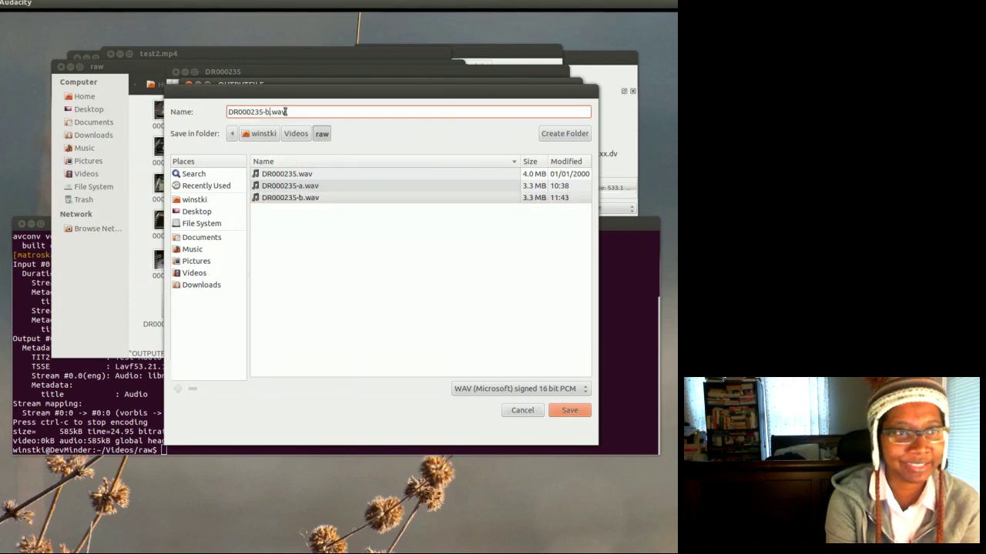
{"action": "key", "text": "BackSpace"}
{"action": "type", "text": "c"}
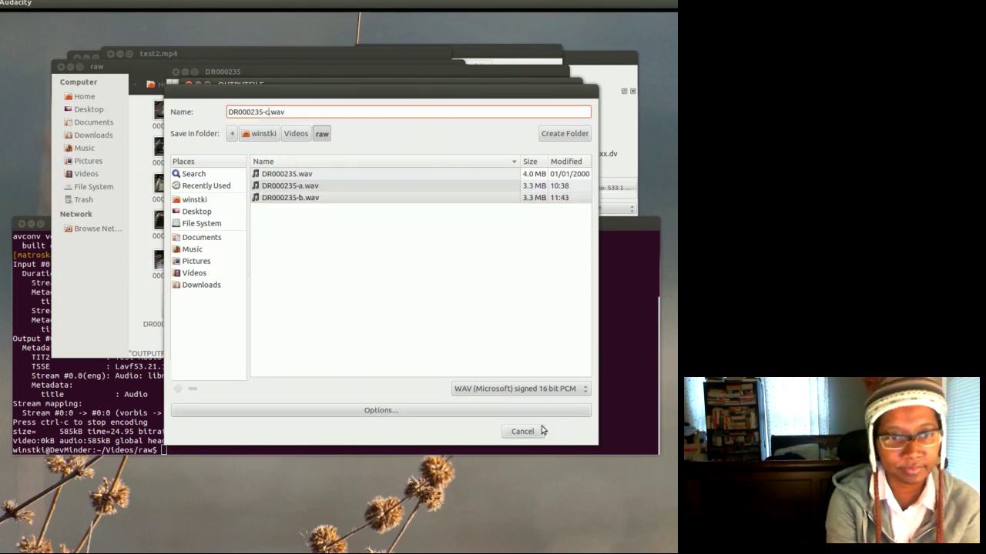
{"action": "left_click", "coordinate": [563, 433]}
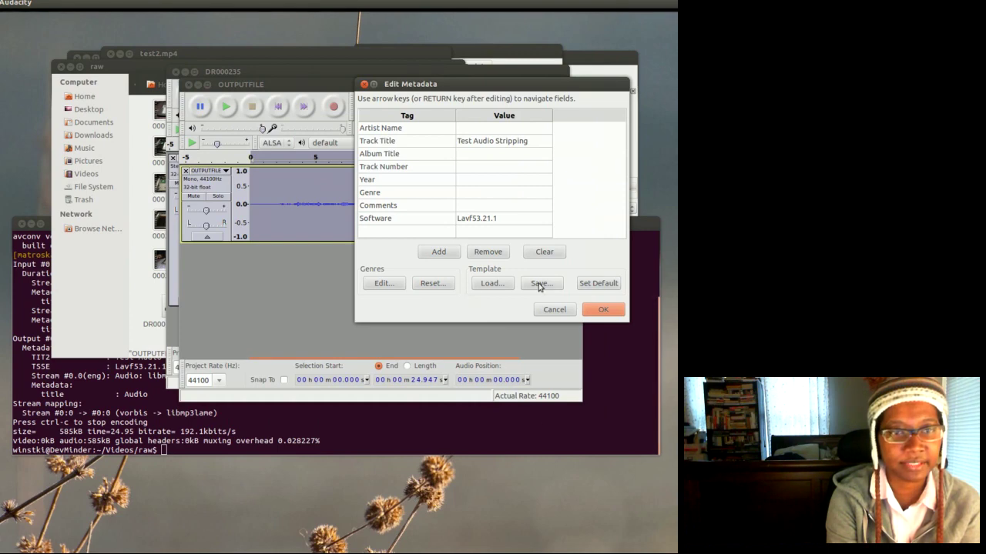
{"action": "left_click", "coordinate": [602, 309]}
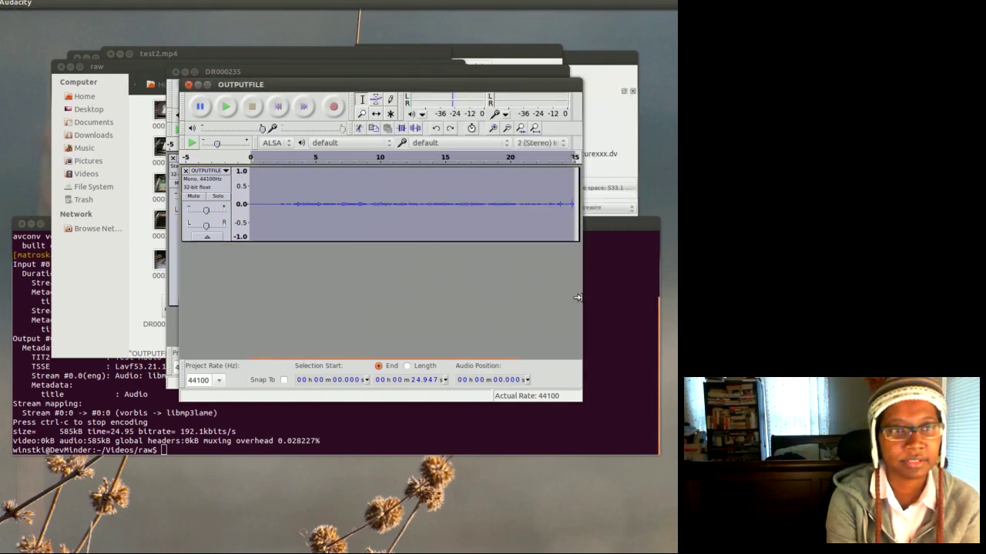
Close both Audacity windows and bring Kdenlive forward with its Rendering dialog closed.
{"action": "left_click", "coordinate": [199, 85]}
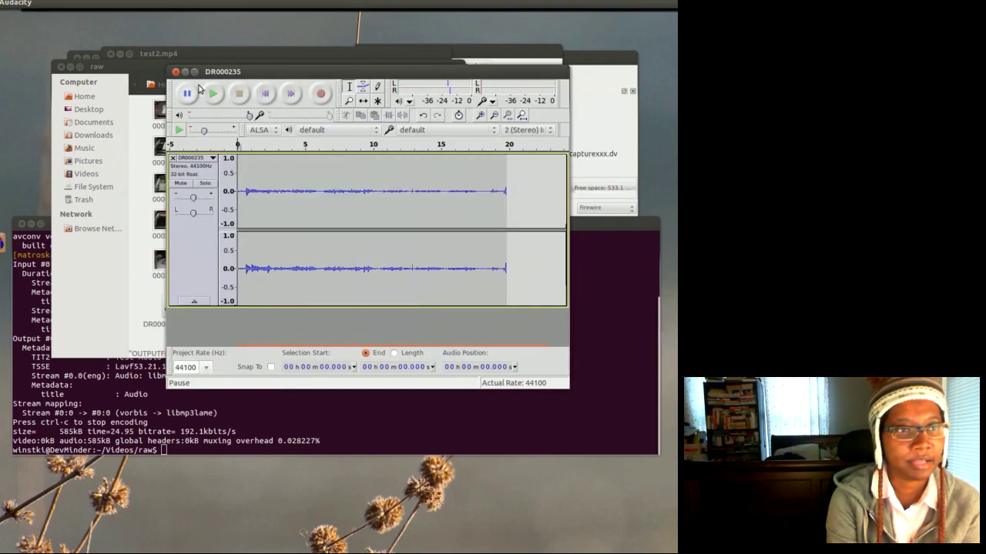
{"action": "left_click", "coordinate": [185, 71]}
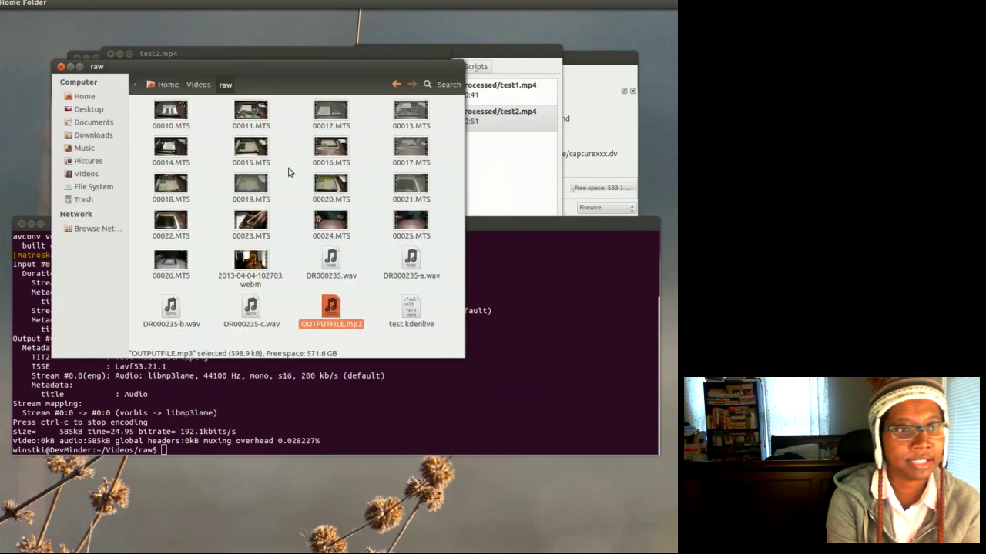
{"action": "left_click", "coordinate": [582, 105]}
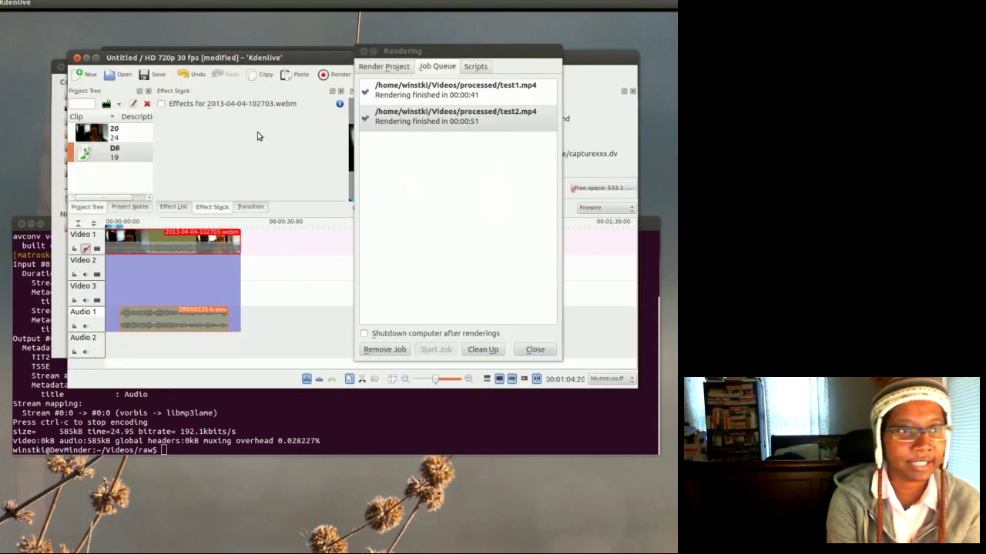
{"action": "left_click", "coordinate": [371, 52]}
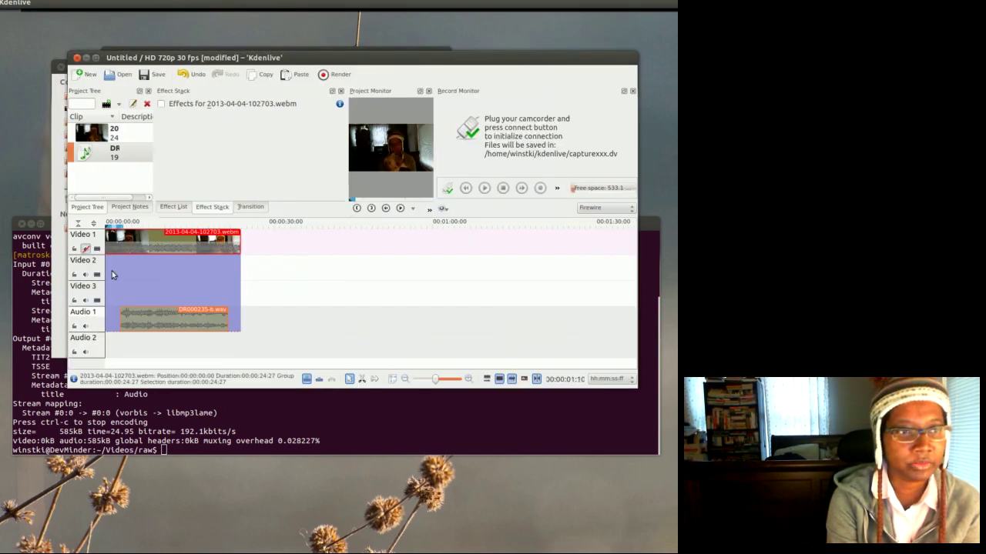
Ungroup the 2013-04-04-102703.webm video clip from its DR000235-b.wav audio clip.
{"action": "right_click", "coordinate": [111, 273]}
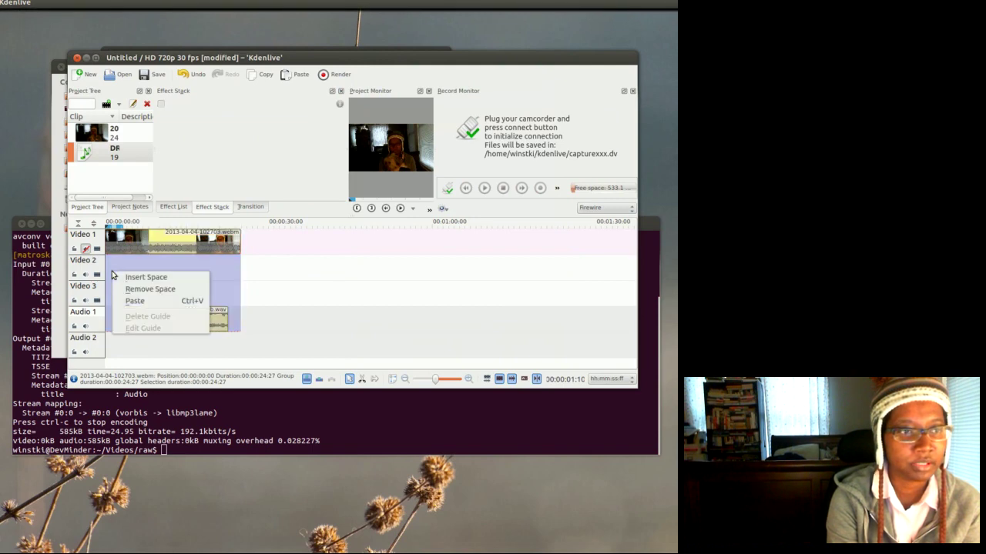
{"action": "left_click", "coordinate": [160, 255]}
{"action": "right_click", "coordinate": [160, 255]}
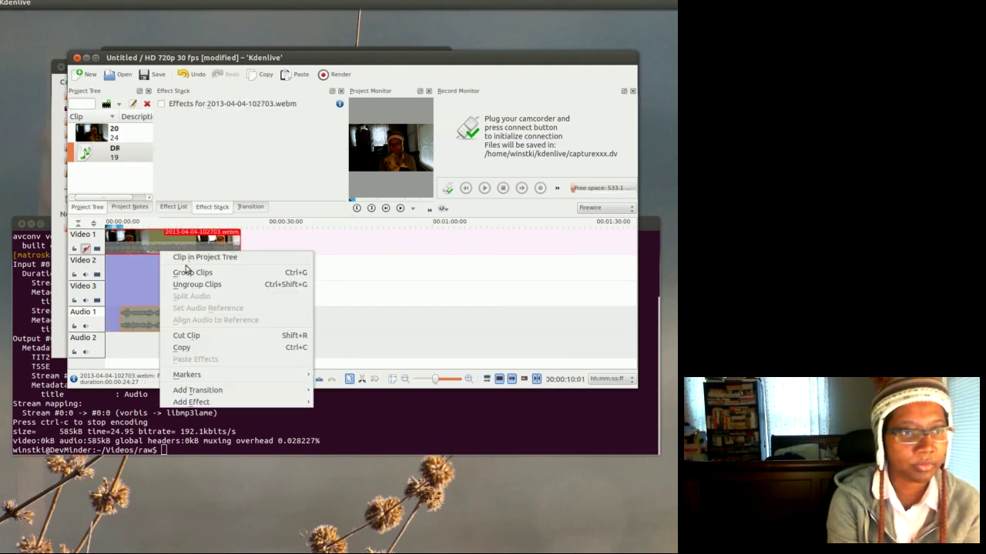
{"action": "left_click", "coordinate": [221, 285]}
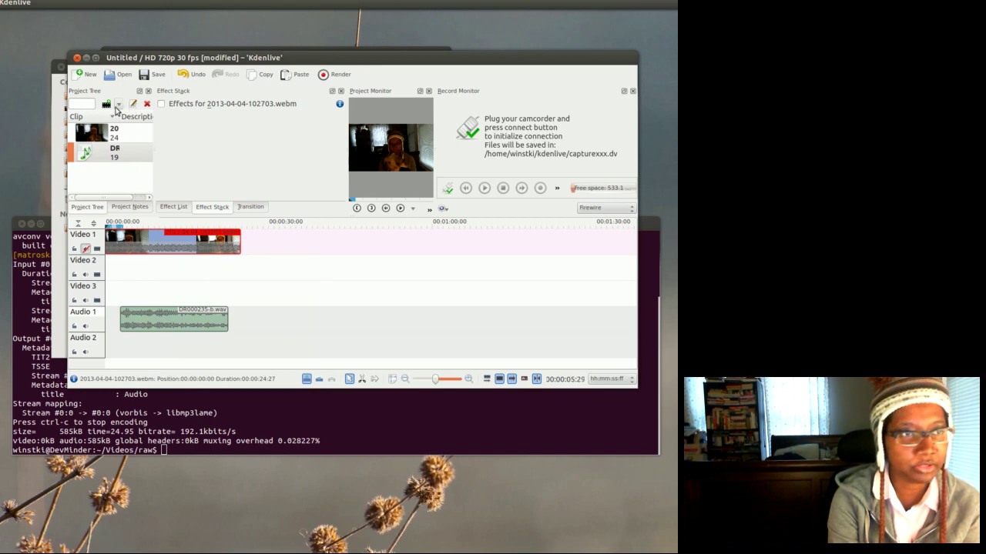
Add DR000235-c.wav to the Kdenlive project as a new clip.
{"action": "left_click", "coordinate": [117, 105]}
{"action": "left_click", "coordinate": [105, 107]}
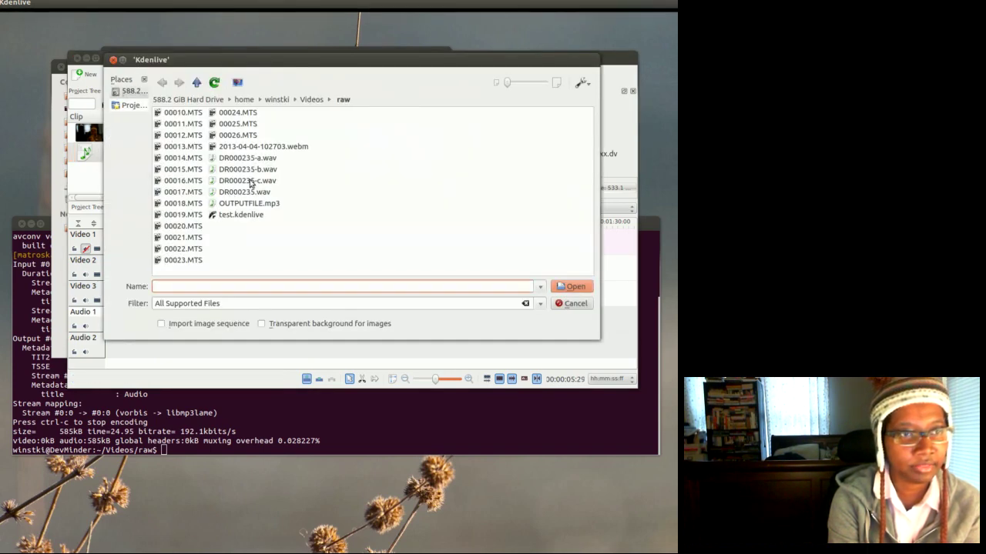
{"action": "double_click", "coordinate": [250, 181]}
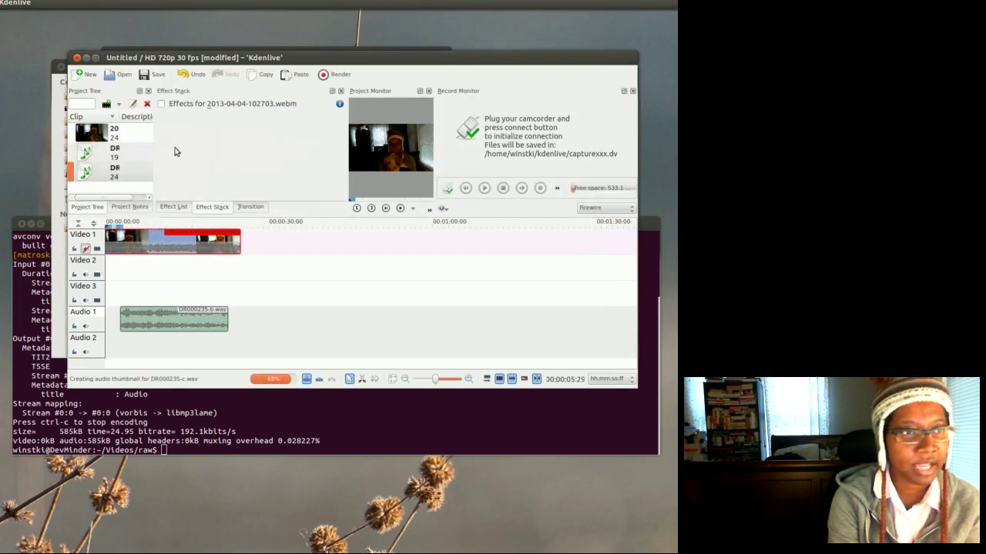
Place DR000235-c.wav at the start of Audio 2 and silence the original Audio 1 track.
{"action": "left_click", "coordinate": [101, 171]}
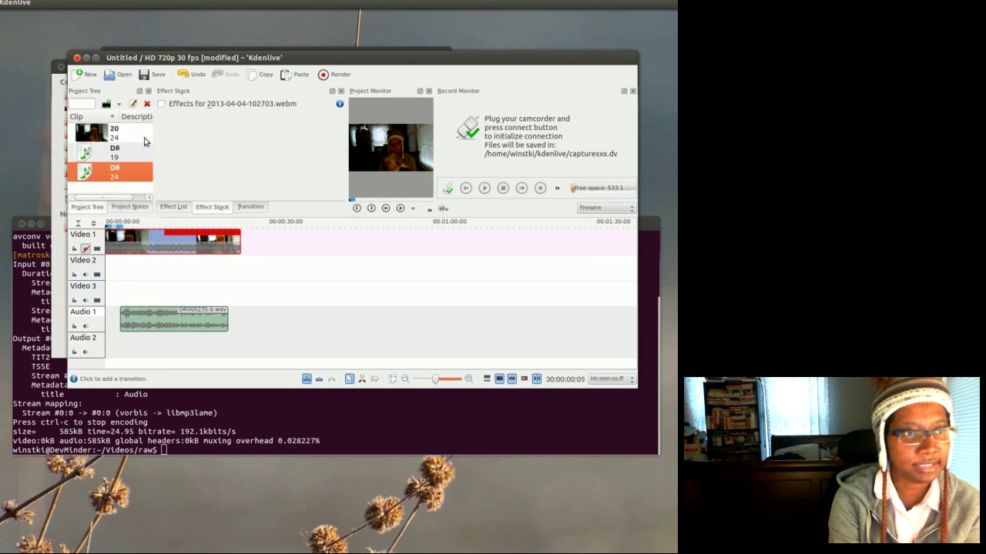
{"action": "left_click_drag", "start_coordinate": [116, 178], "coordinate": [127, 343]}
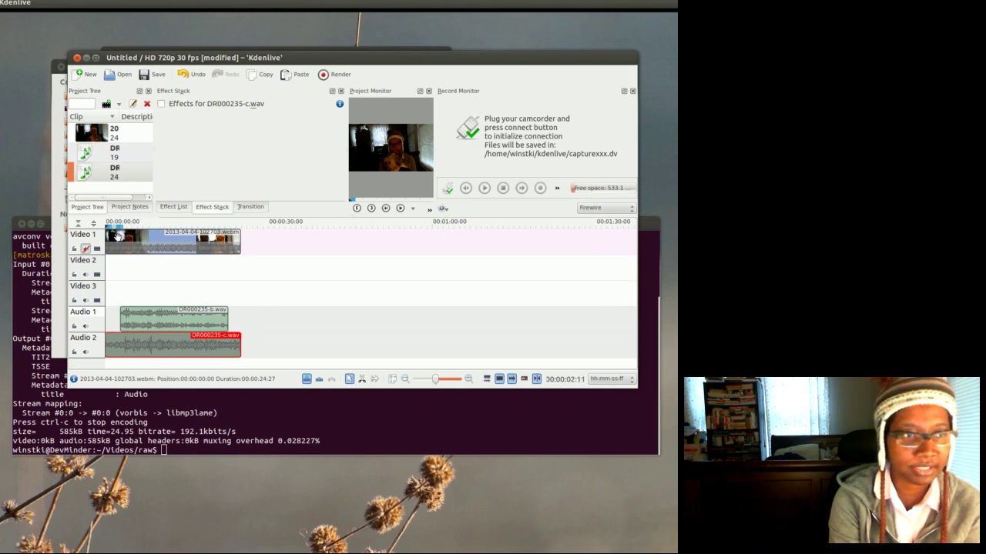
{"action": "left_click", "coordinate": [131, 315]}
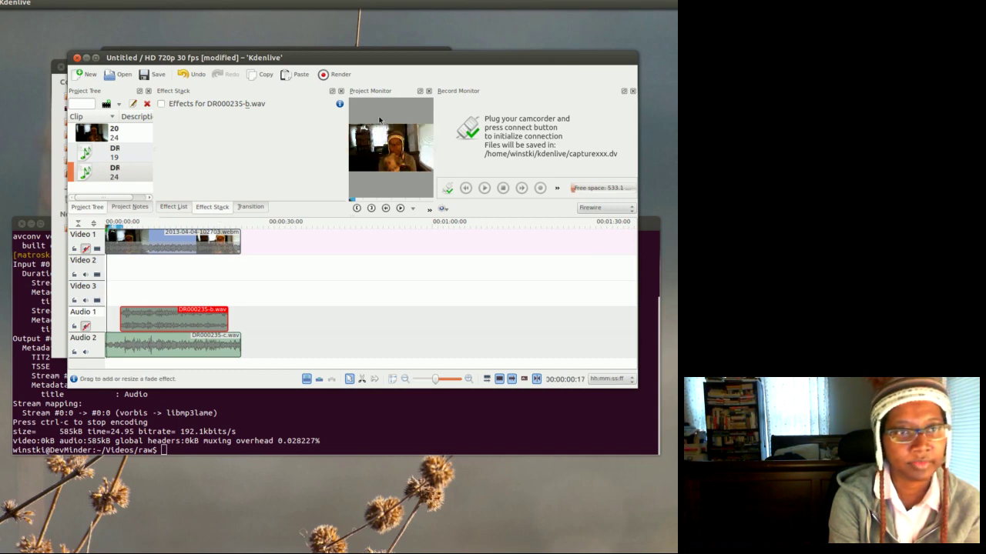
Play the timeline in an undocked Project Monitor, pausing around 00:00:11:18.
{"action": "left_click", "coordinate": [420, 91]}
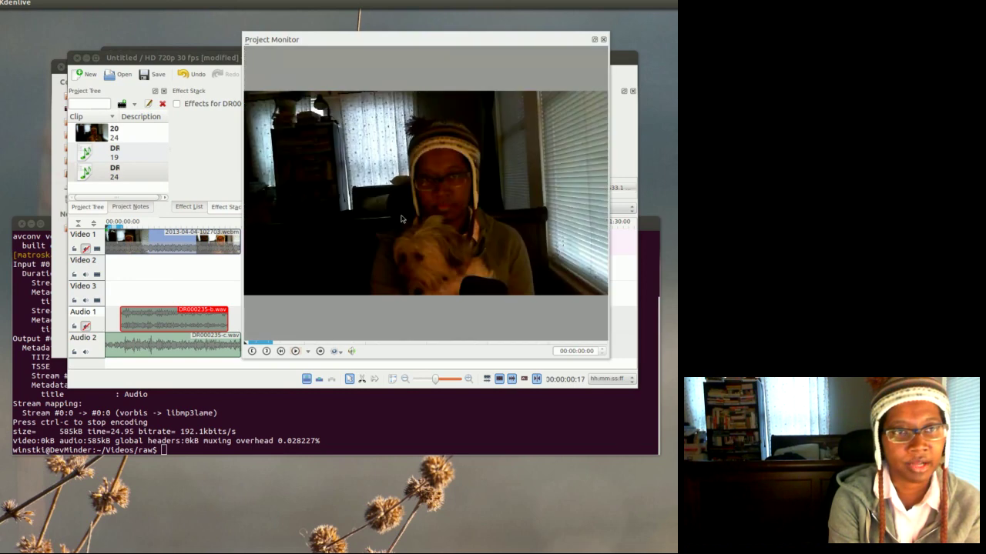
{"action": "left_click", "coordinate": [295, 351]}
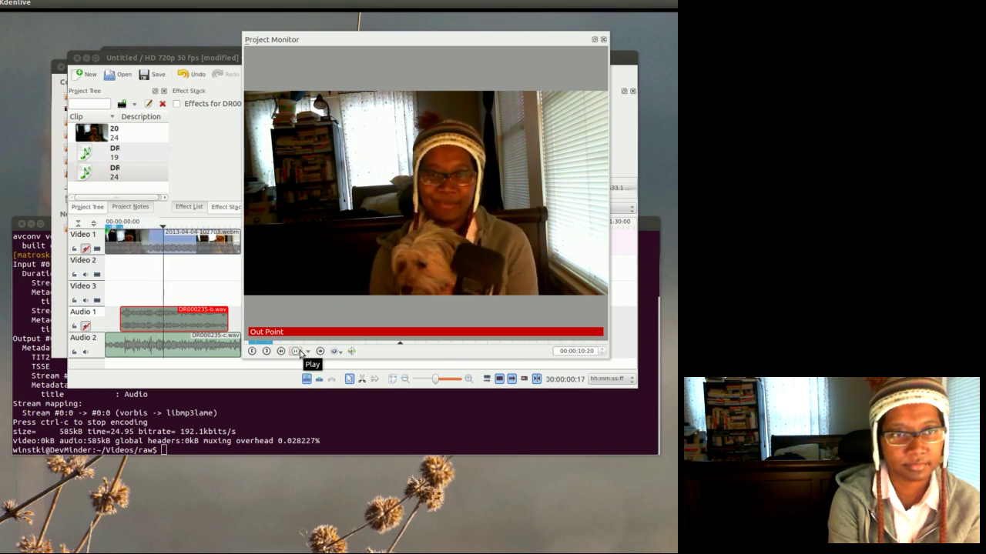
{"action": "left_click", "coordinate": [296, 351]}
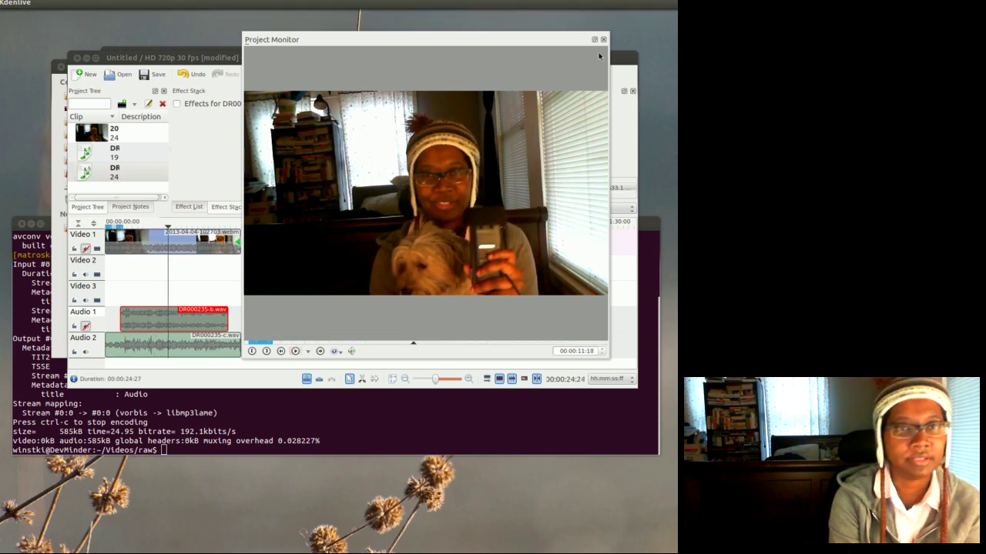
Close the enlarged preview and render the project to test3.mp4 in the processed folder.
{"action": "left_click", "coordinate": [603, 40]}
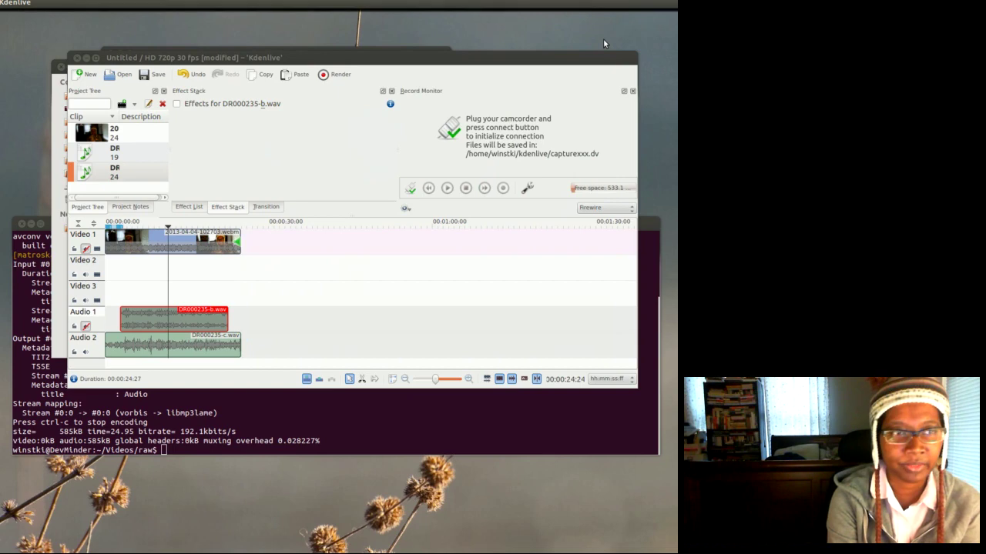
{"action": "left_click", "coordinate": [327, 74]}
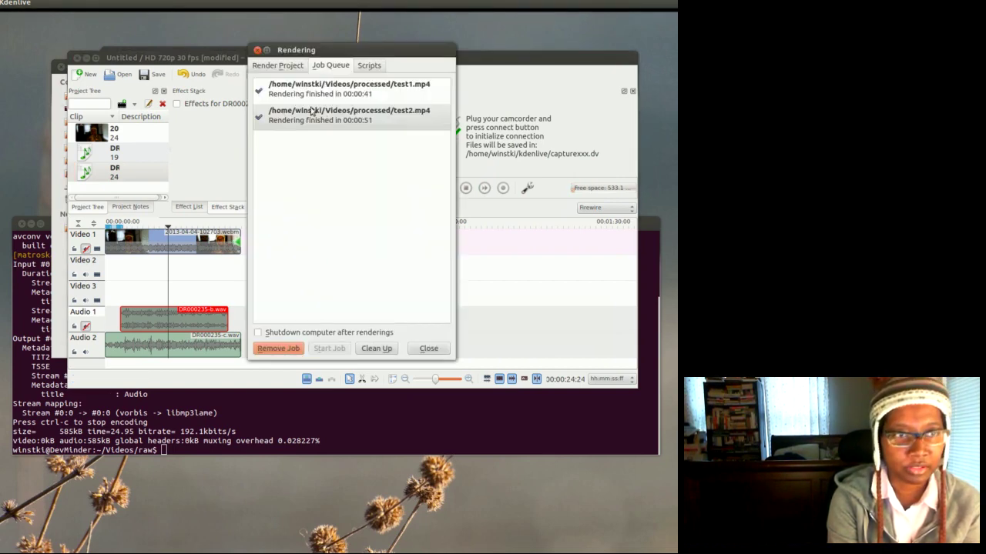
{"action": "left_click", "coordinate": [278, 65]}
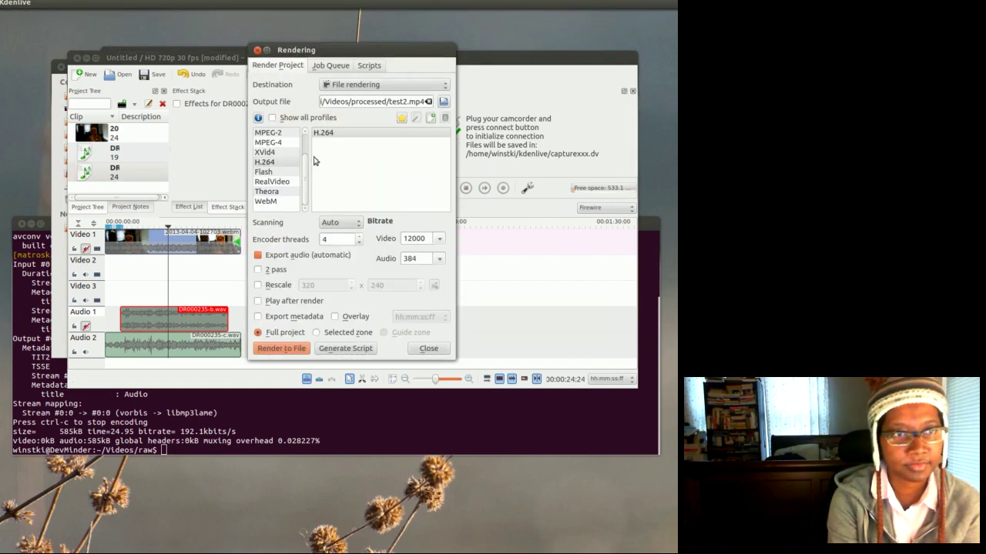
{"action": "left_click", "coordinate": [406, 102]}
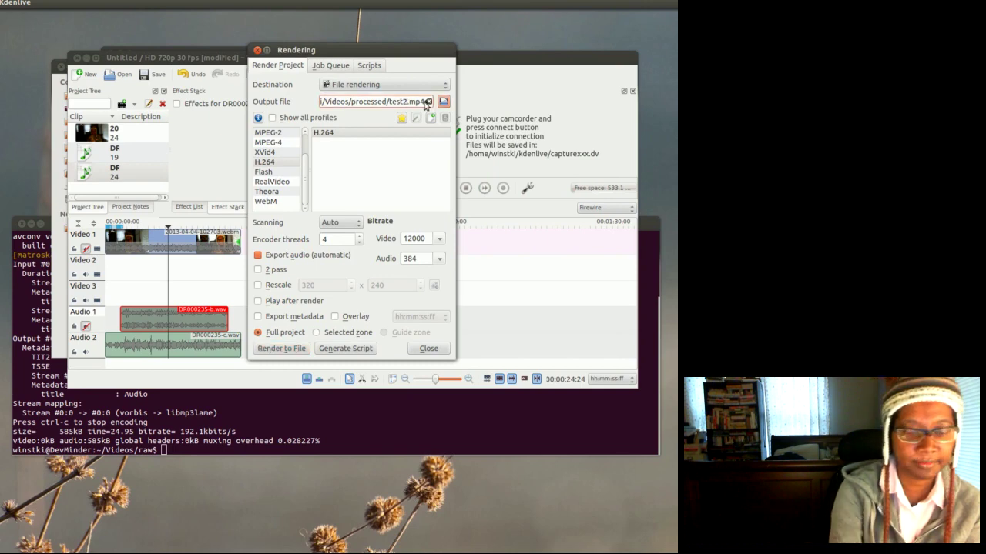
{"action": "type", "text": "3"}
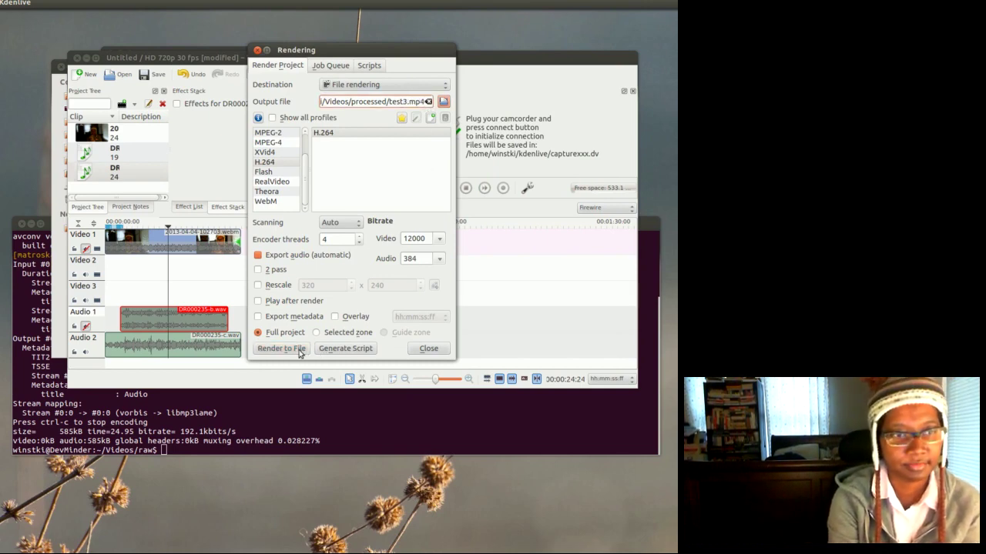
{"action": "left_click", "coordinate": [299, 351]}
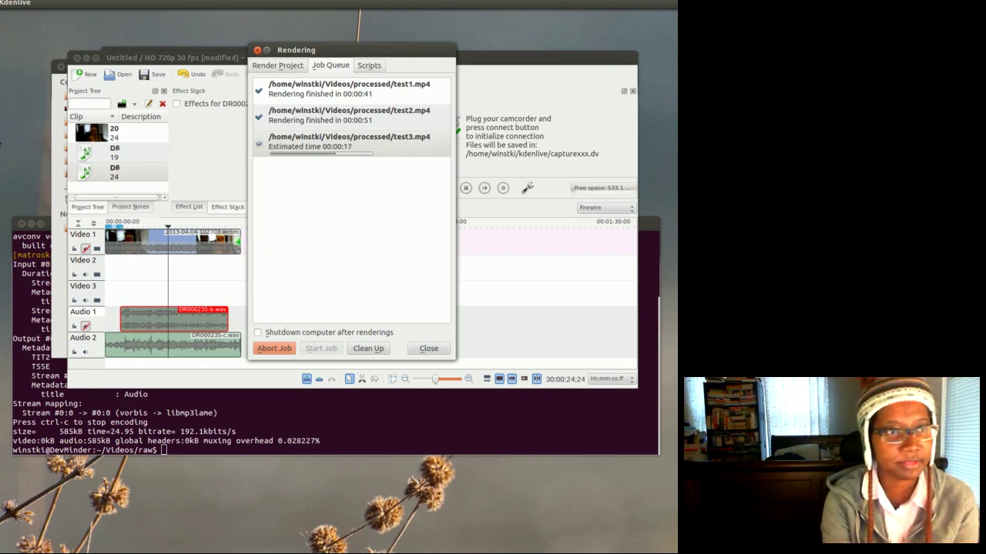
Open Videos/processed in Files and move the window aside to reveal the finished render queue.
{"action": "left_click", "coordinate": [11, 40]}
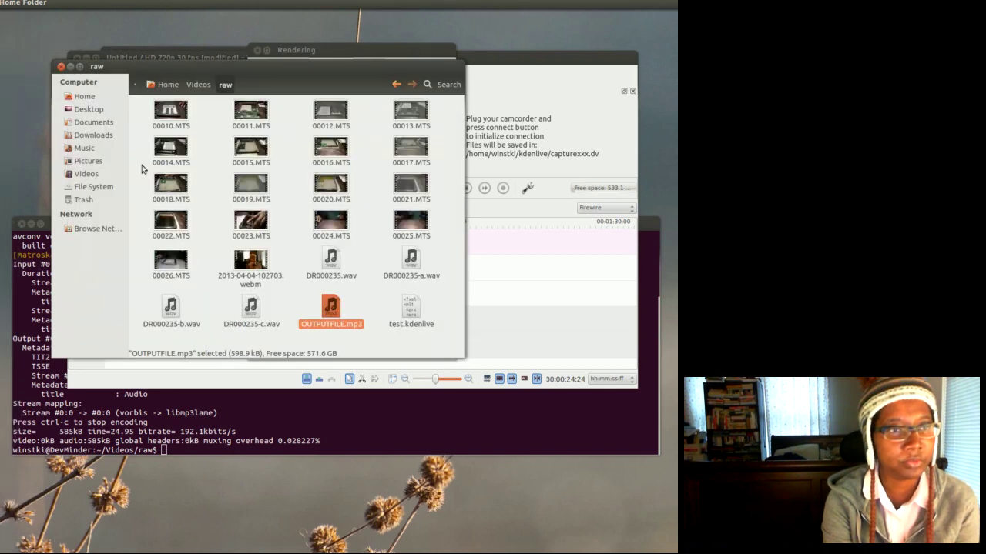
{"action": "left_click", "coordinate": [199, 85]}
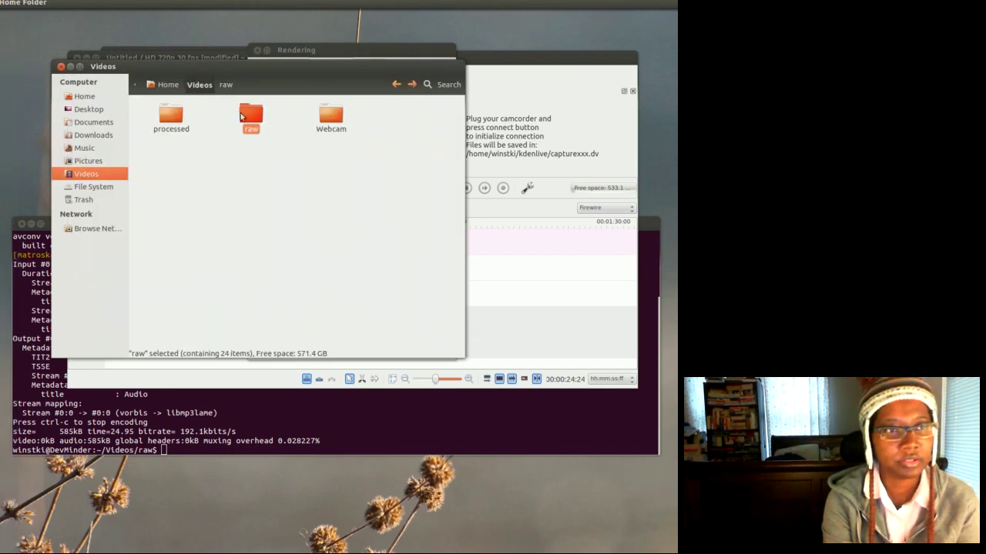
{"action": "double_click", "coordinate": [171, 115]}
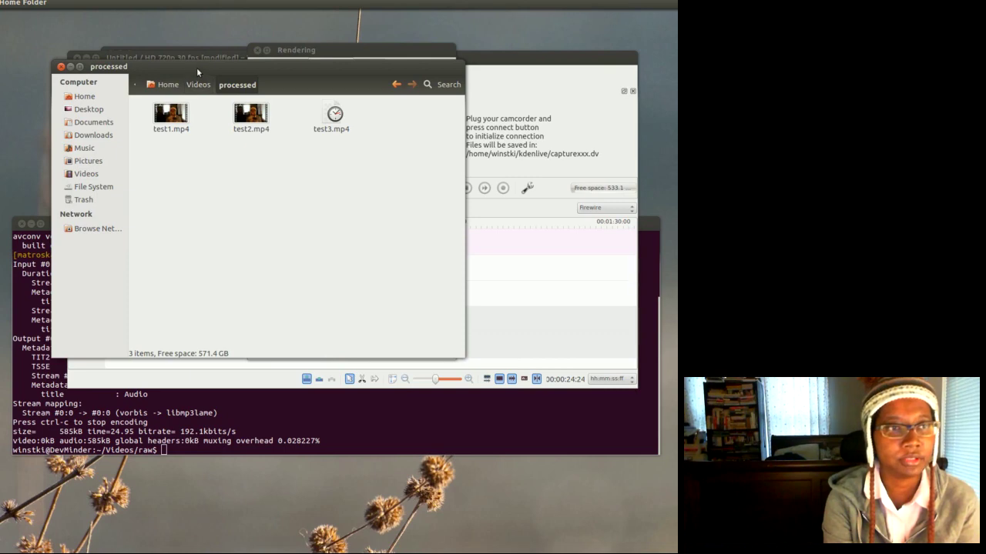
{"action": "left_click_drag", "start_coordinate": [196, 67], "coordinate": [335, 201]}
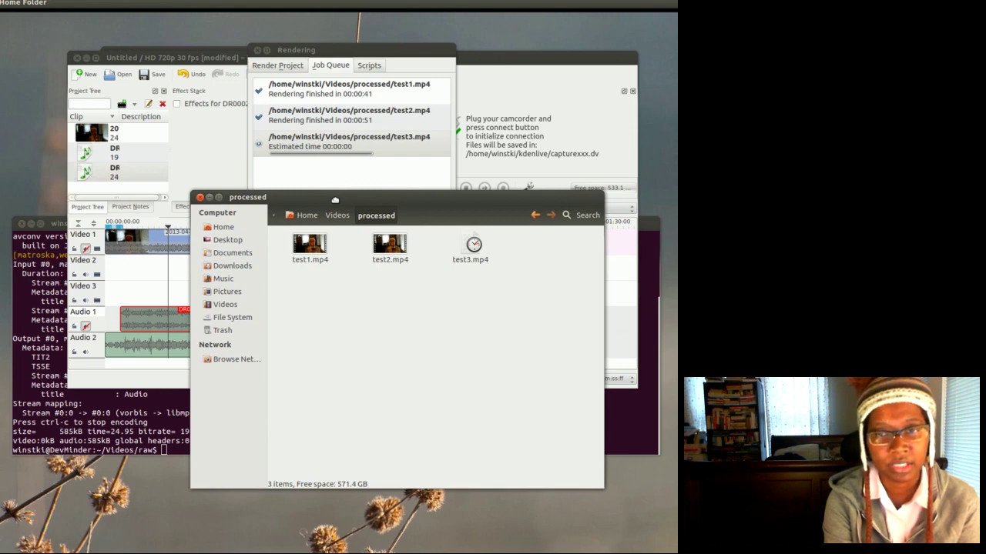
{"action": "left_click_drag", "start_coordinate": [335, 201], "coordinate": [335, 199]}
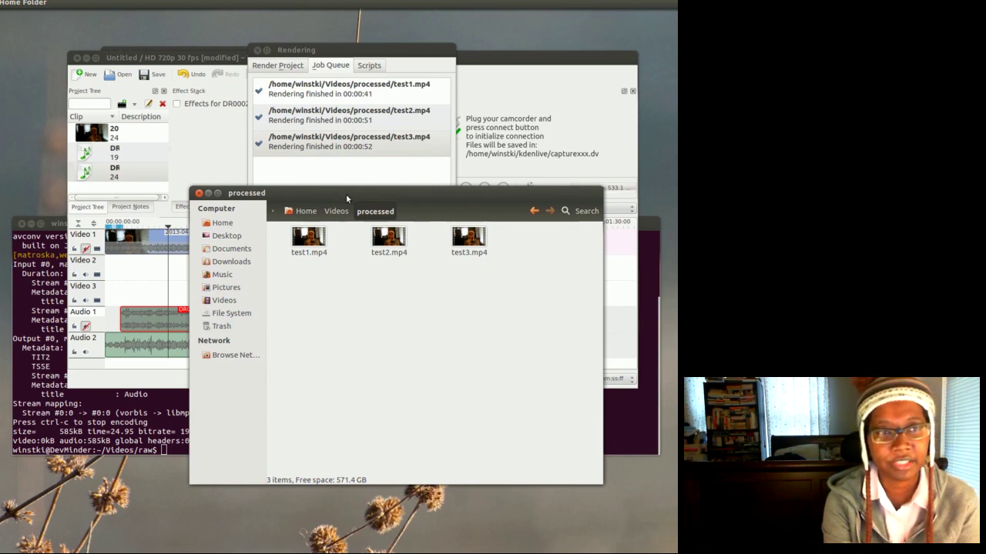
{"action": "left_click_drag", "start_coordinate": [360, 192], "coordinate": [296, 170]}
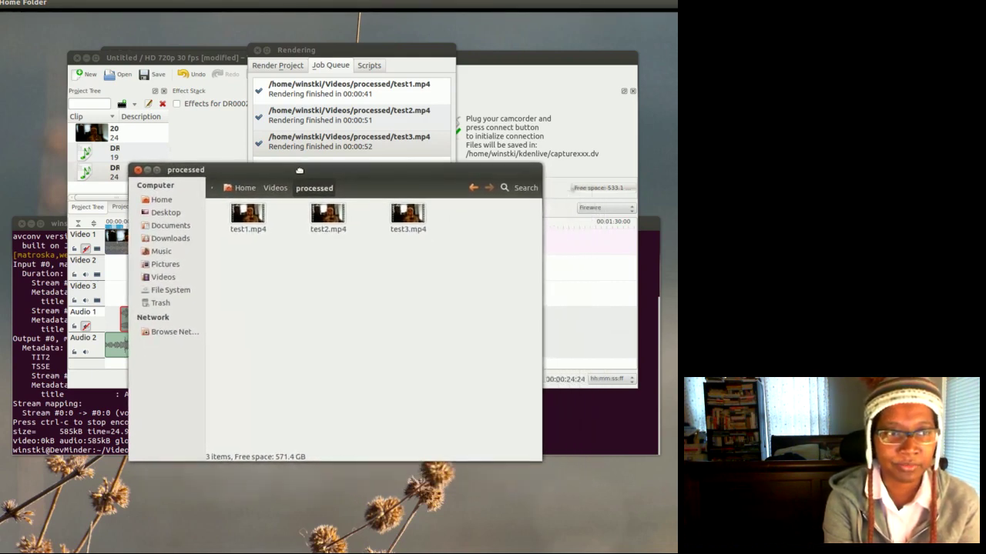
Play test3.mp4 in Movie Player and pause it at ten seconds.
{"action": "left_click", "coordinate": [407, 216]}
{"action": "left_click_drag", "start_coordinate": [407, 216], "coordinate": [9, 289]}
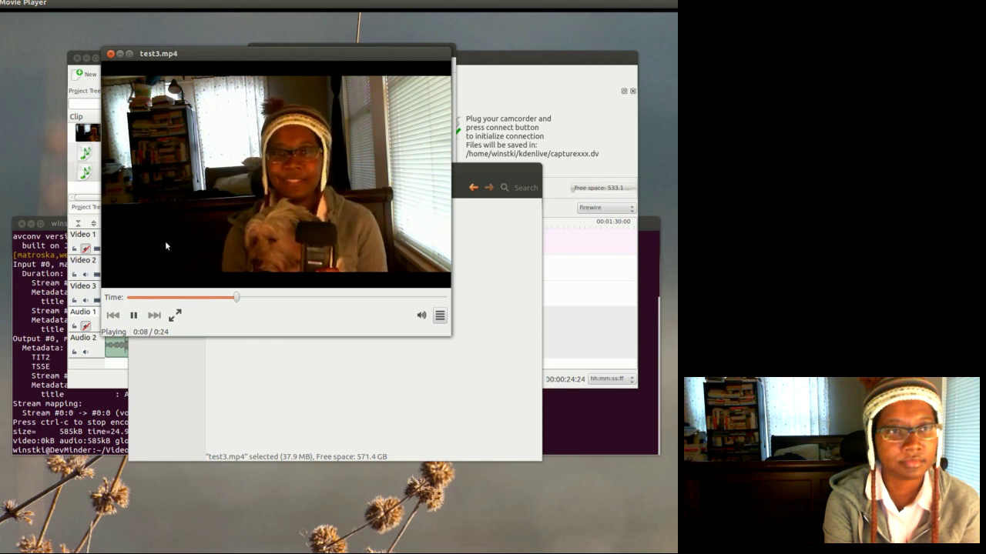
{"action": "left_click", "coordinate": [133, 315]}
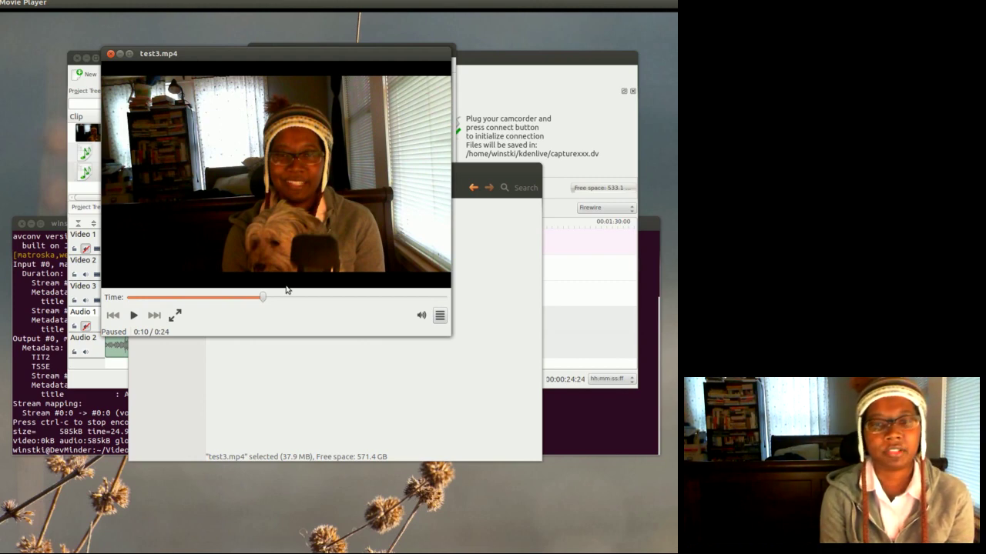
Play test2.mp4 to 0:12 for comparison, then close Kdenlive's Rendering dialog.
{"action": "left_click", "coordinate": [311, 370]}
{"action": "double_click", "coordinate": [328, 215]}
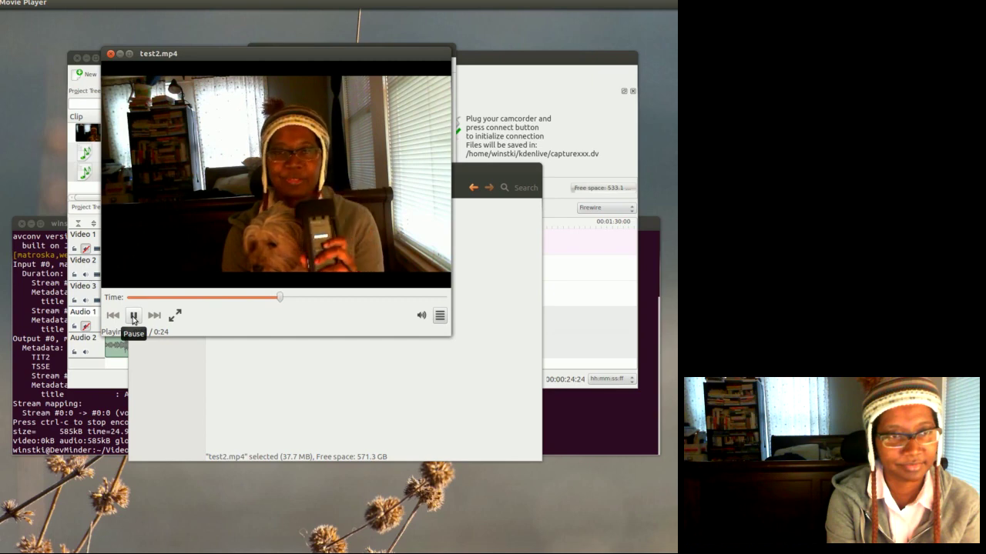
{"action": "left_click", "coordinate": [134, 315]}
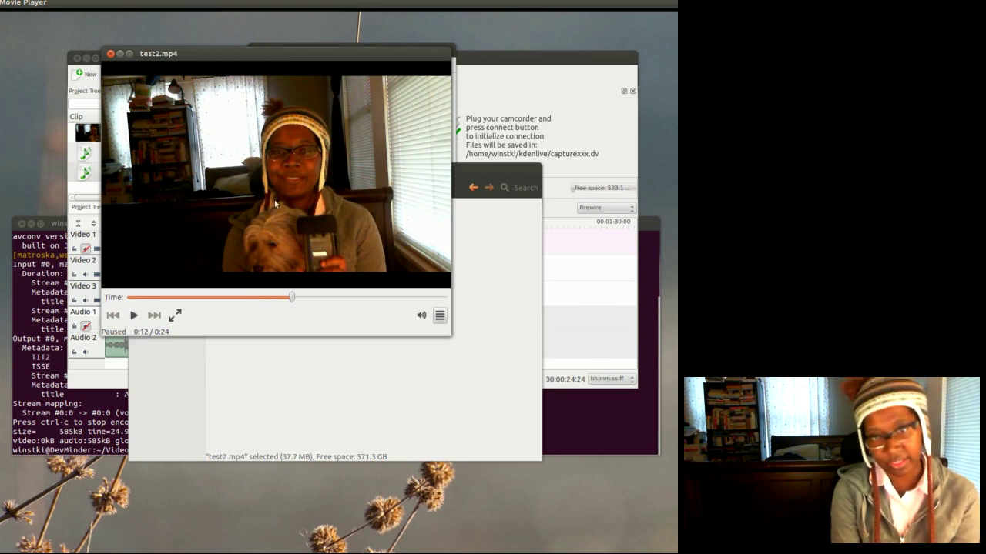
{"action": "left_click", "coordinate": [504, 70]}
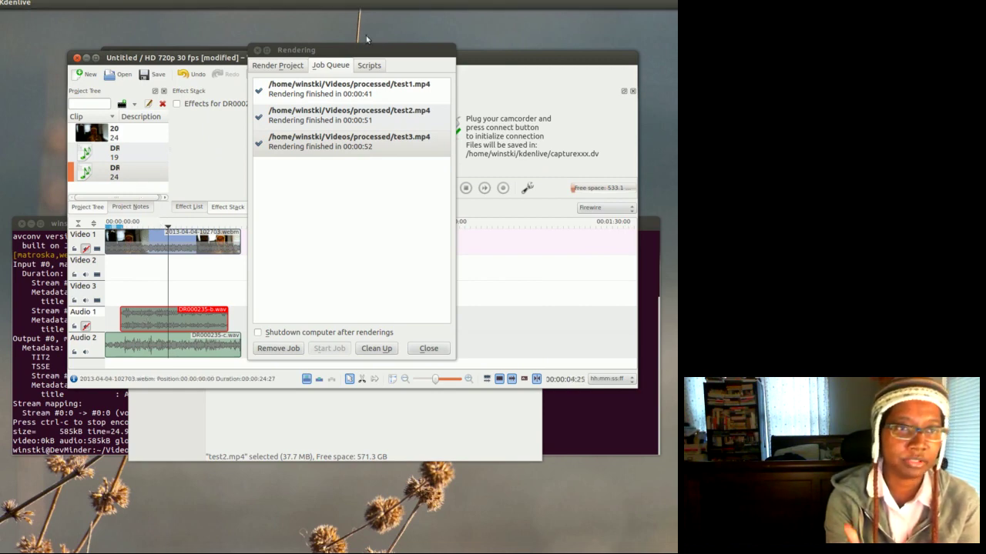
{"action": "left_click", "coordinate": [258, 51]}
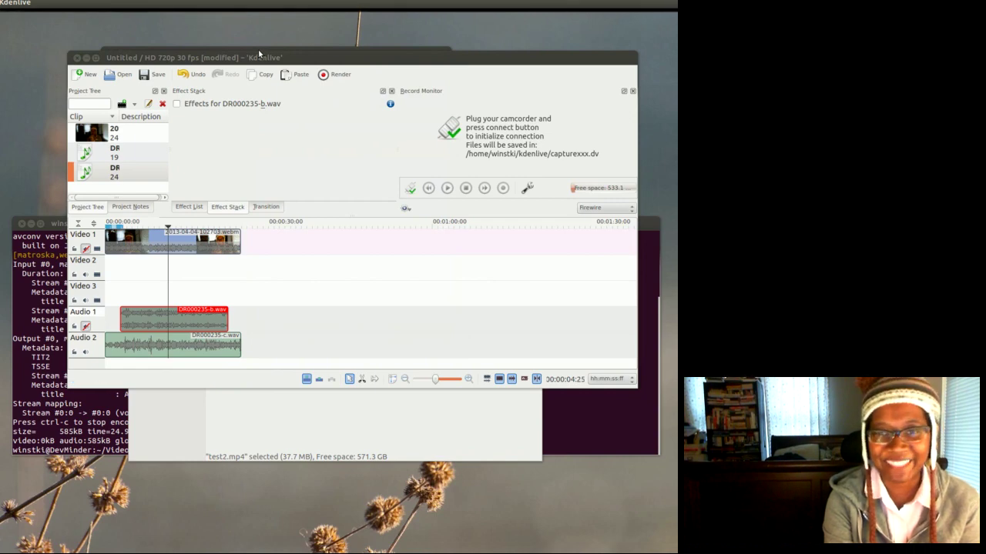